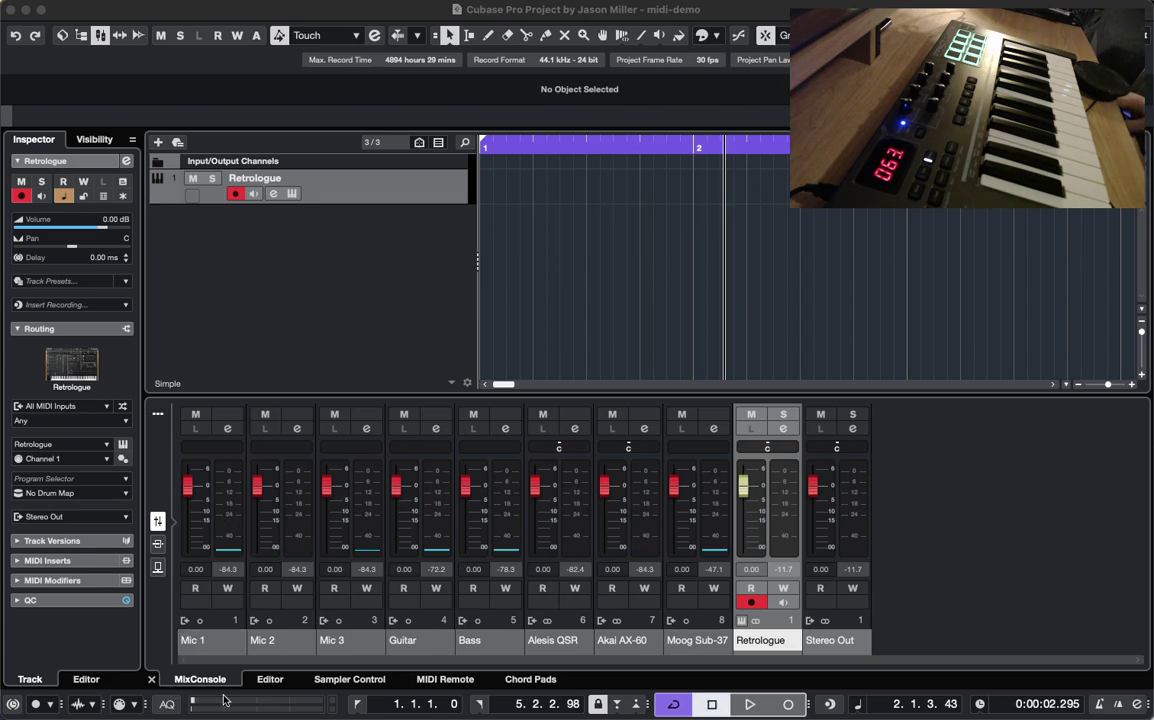
Open MIDI Remote and review the available controller scripts in the MIDI Remote Manager before closing the manager
{"action": "left_click", "coordinate": [449, 683]}
{"action": "left_click", "coordinate": [449, 682]}
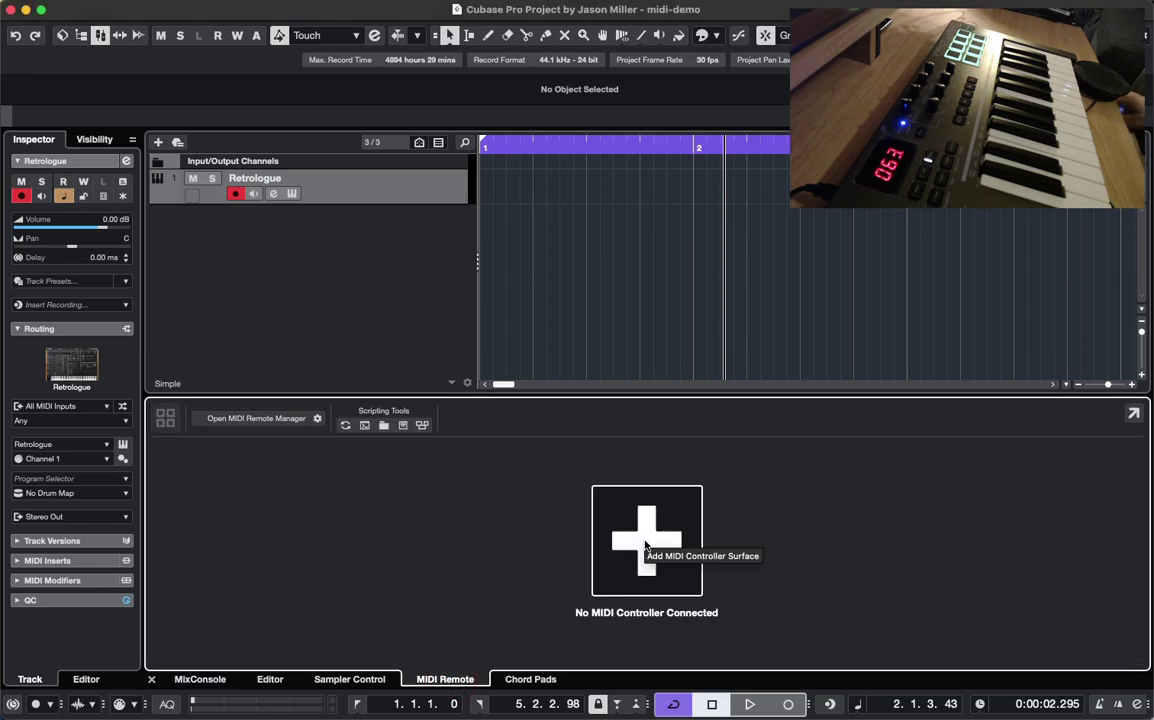
{"action": "left_click", "coordinate": [289, 419]}
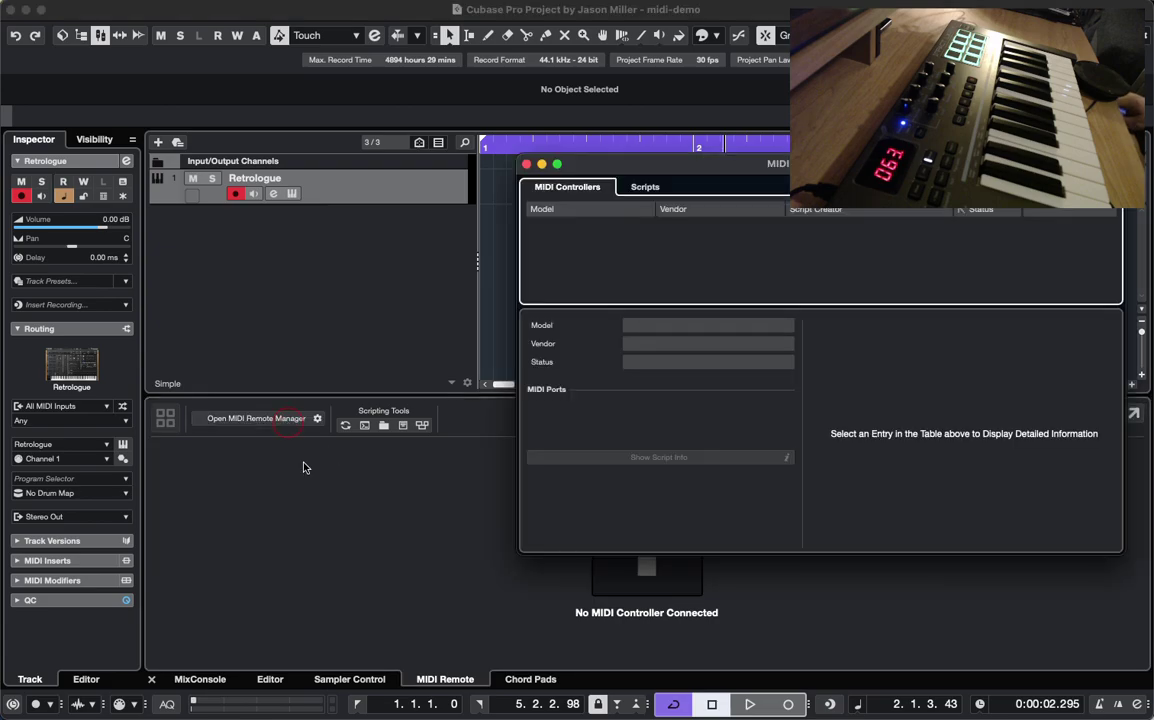
{"action": "left_click", "coordinate": [646, 189]}
{"action": "scroll", "coordinate": [610, 261], "scroll_direction": "down", "scroll_amount": 3}
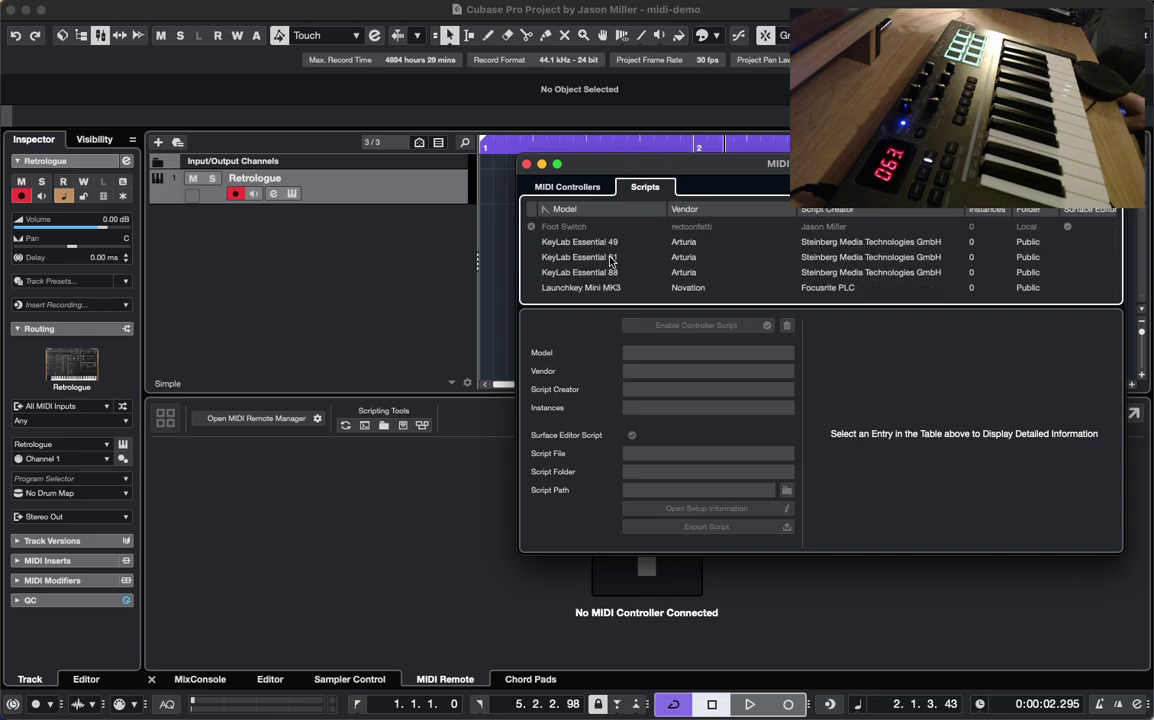
{"action": "scroll", "coordinate": [610, 261], "scroll_direction": "down", "scroll_amount": 5}
{"action": "scroll", "coordinate": [610, 265], "scroll_direction": "up", "scroll_amount": 3}
{"action": "left_click_drag", "start_coordinate": [655, 177], "coordinate": [313, 208]}
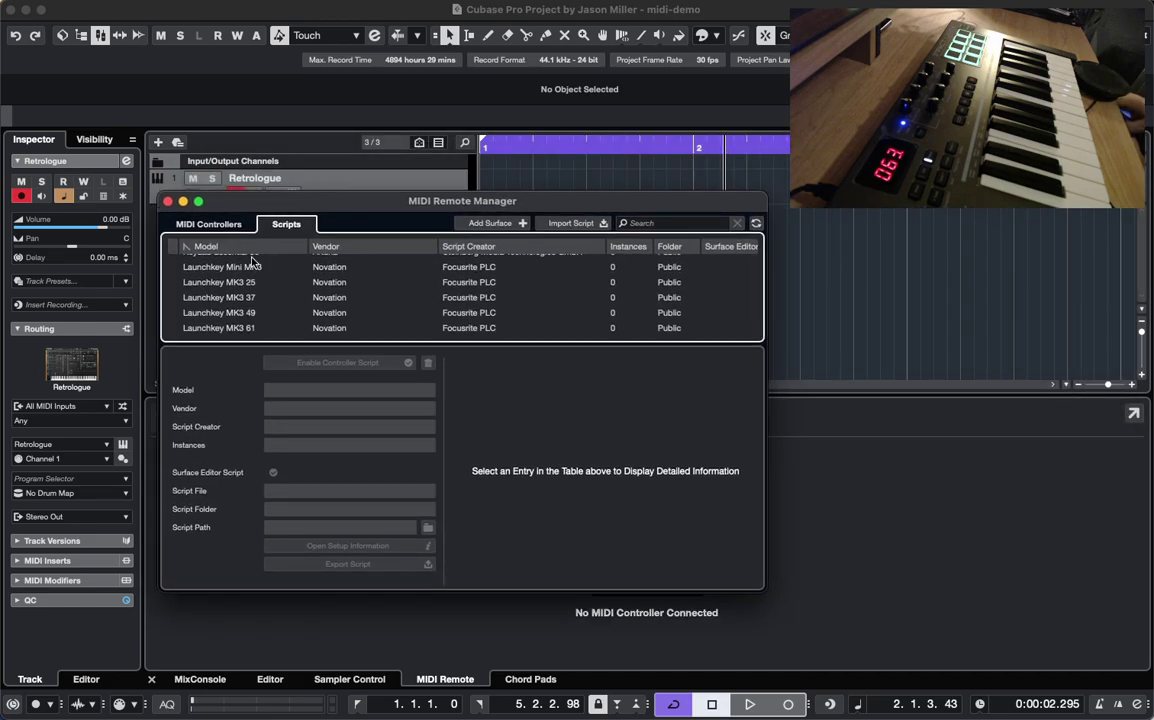
{"action": "left_click", "coordinate": [212, 226]}
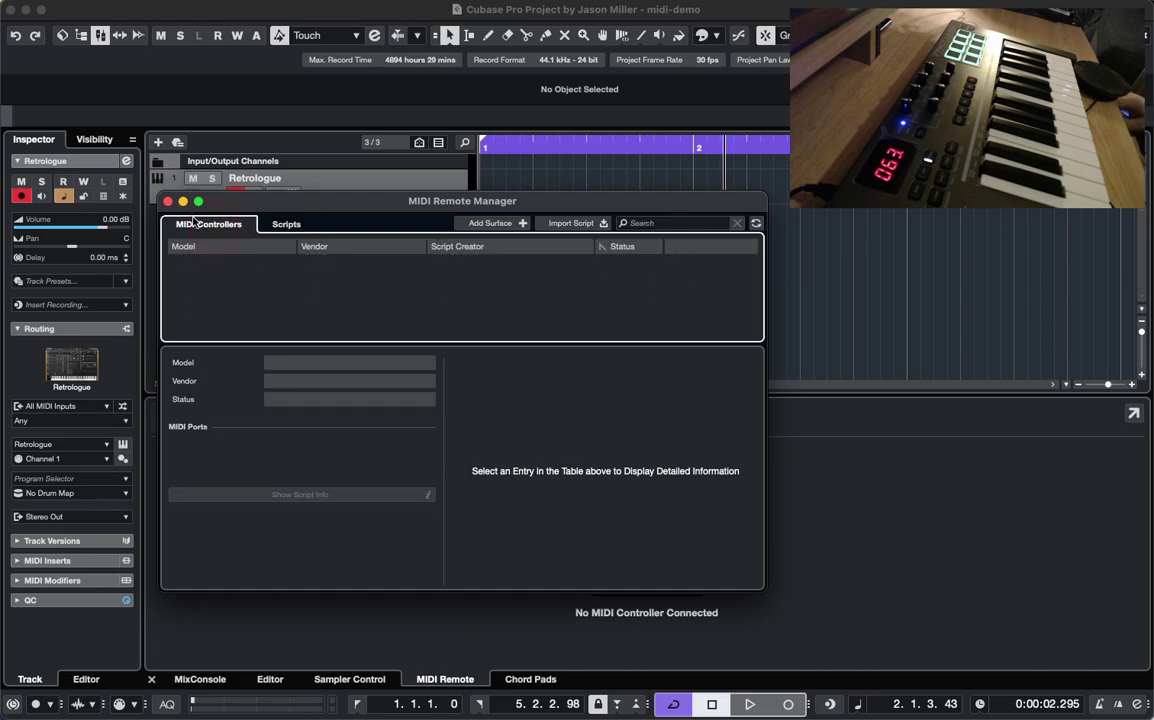
{"action": "left_click", "coordinate": [168, 202]}
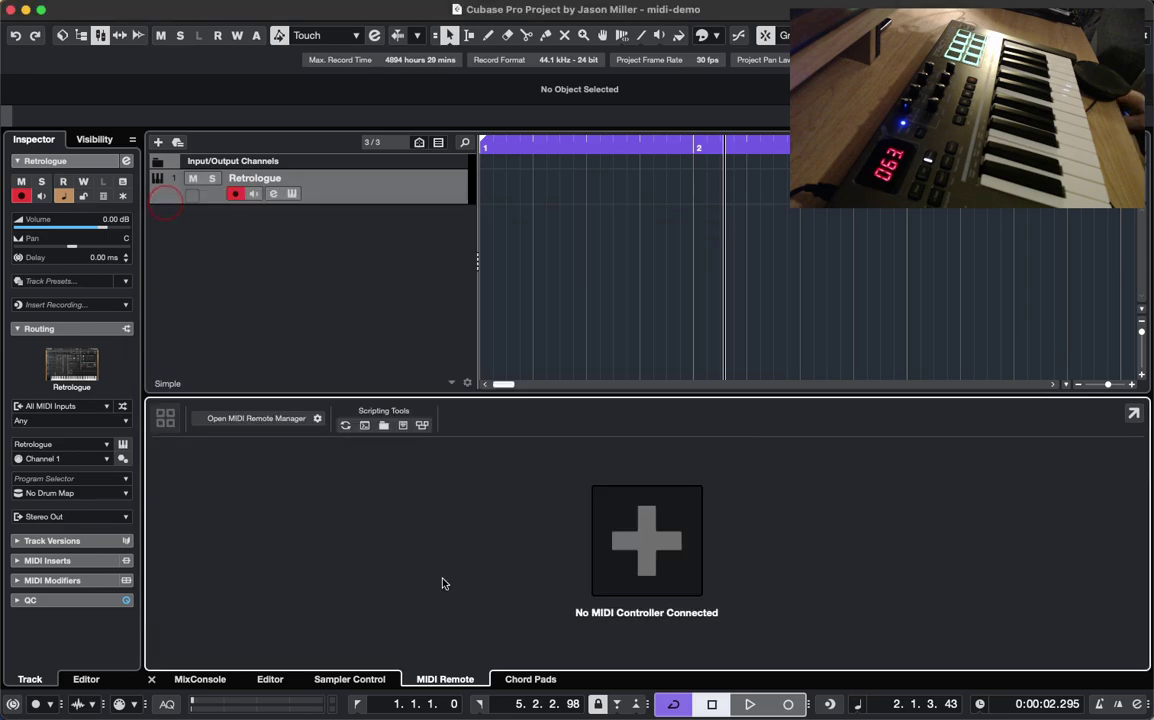
Start adding a new MIDI controller surface and set its vendor to Nektar
{"action": "left_click", "coordinate": [640, 554]}
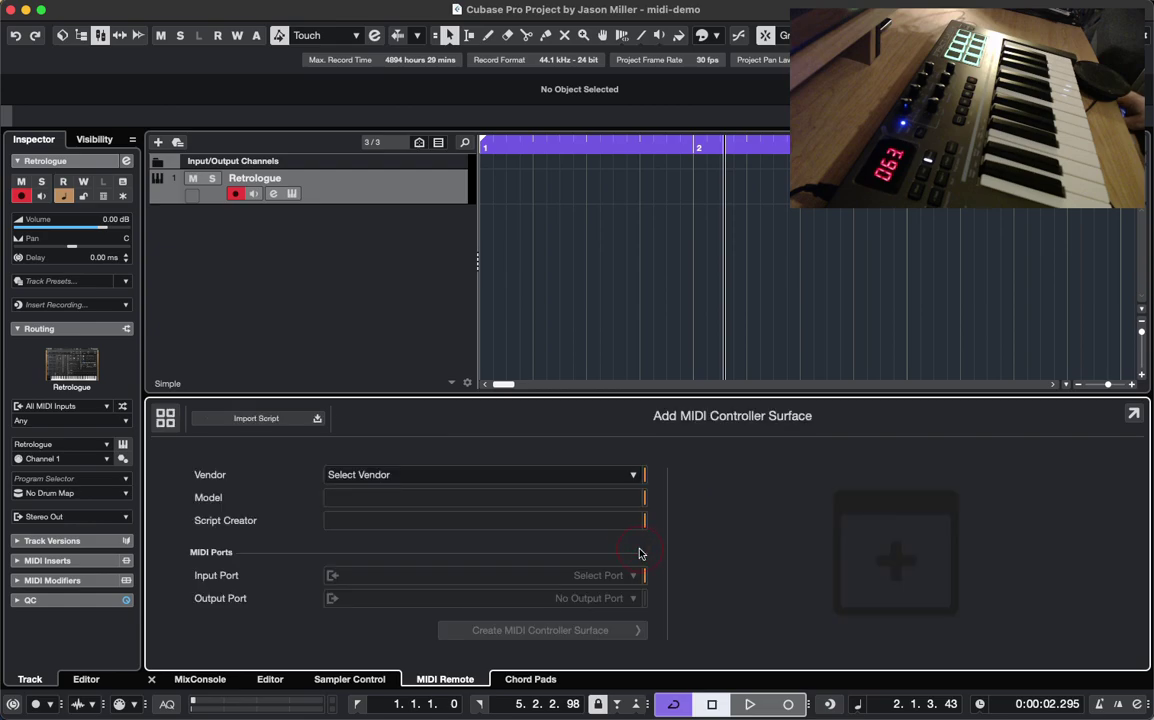
{"action": "left_click", "coordinate": [396, 475]}
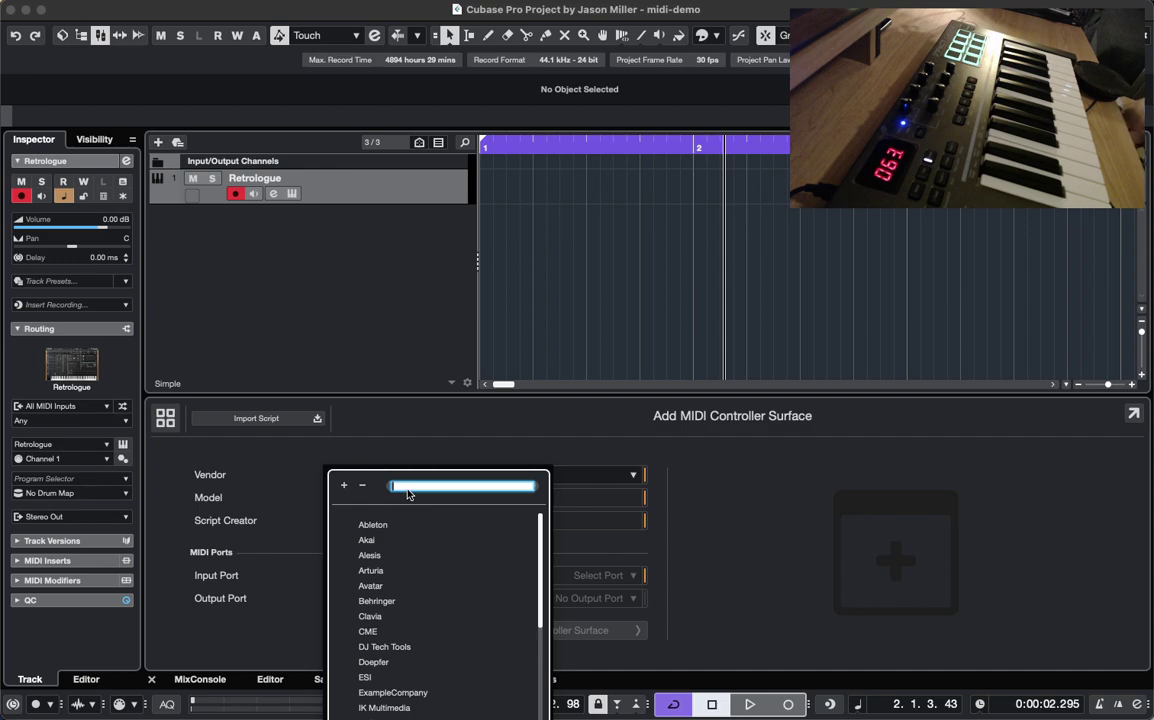
{"action": "type", "text": "Nek"}
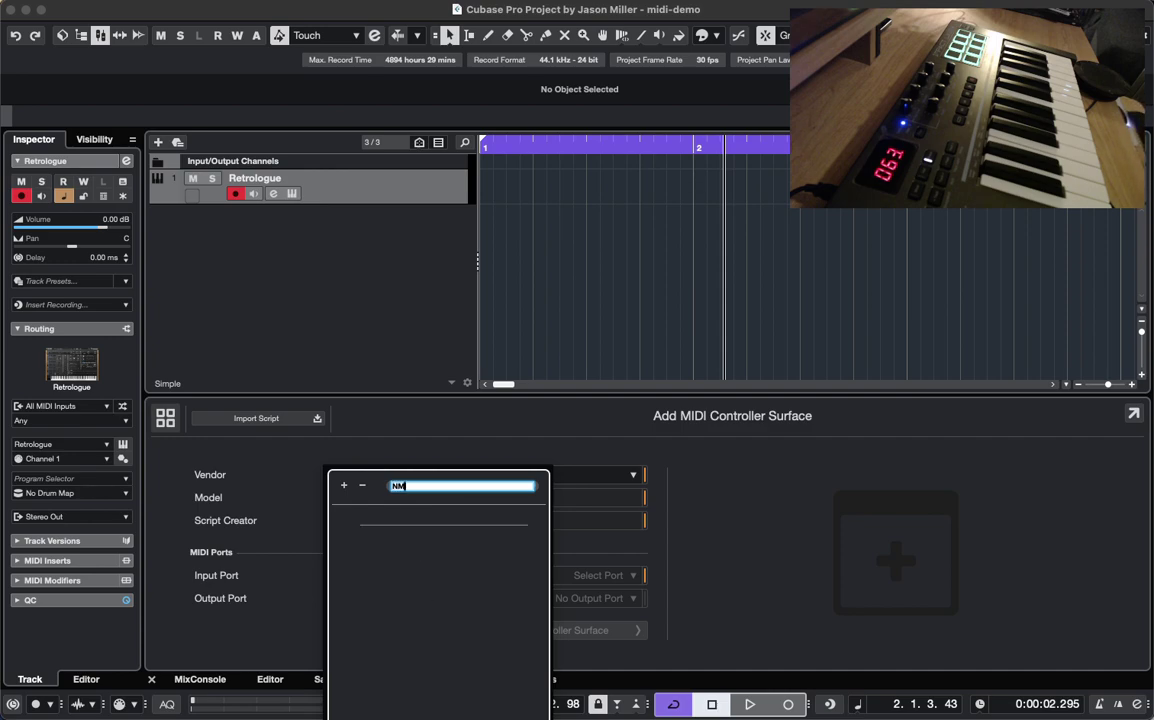
{"action": "type", "text": "tar"}
{"action": "left_click", "coordinate": [371, 524]}
Enter Impact LX25 Plus as the controller surface's model name, using no plus sign
{"action": "left_click", "coordinate": [387, 497]}
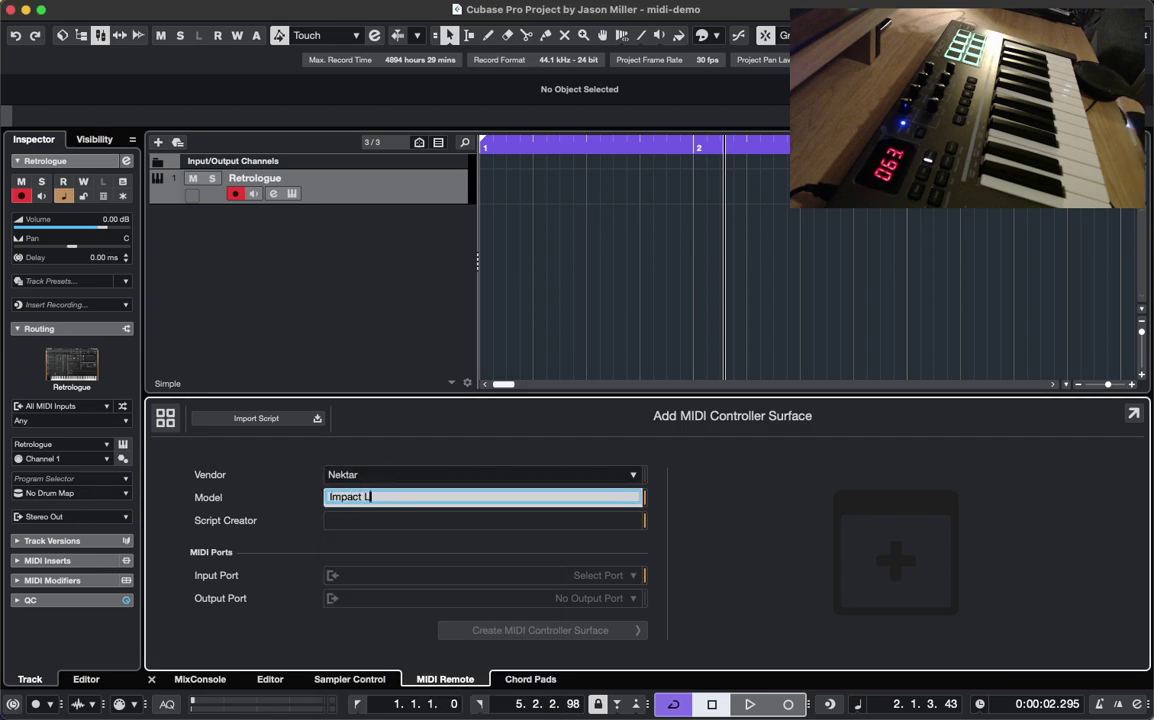
{"action": "type", "text": "Impact LX25+"}
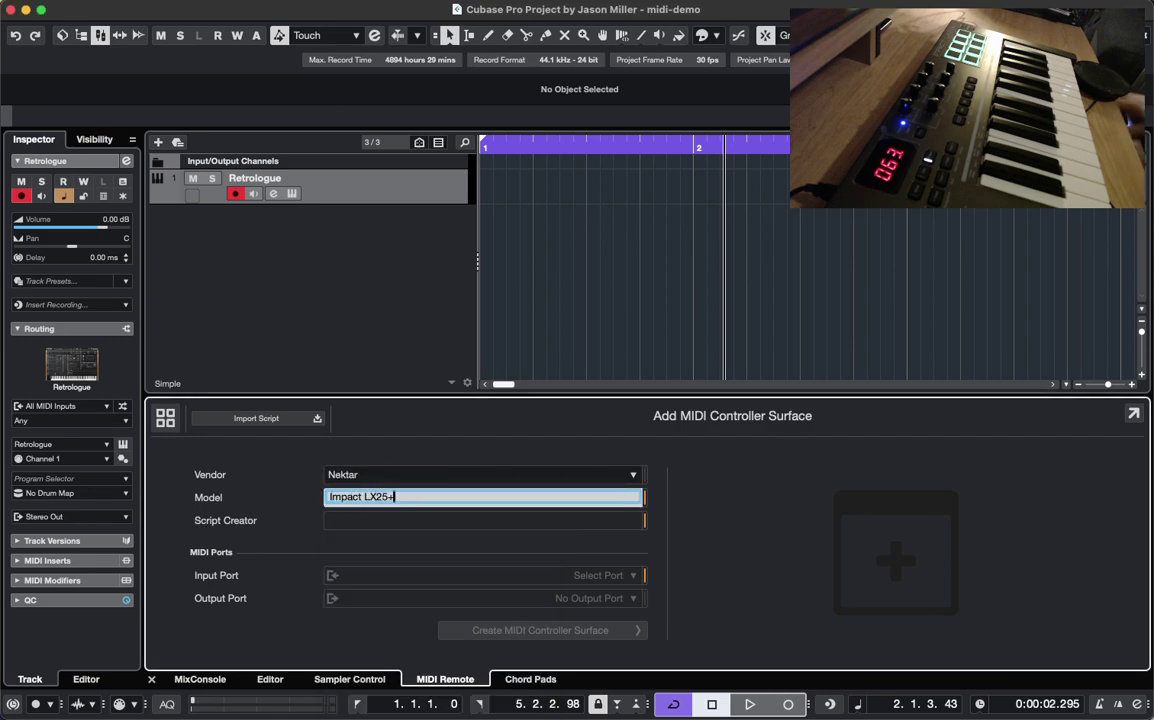
{"action": "left_click", "coordinate": [378, 522]}
{"action": "left_click", "coordinate": [390, 477]}
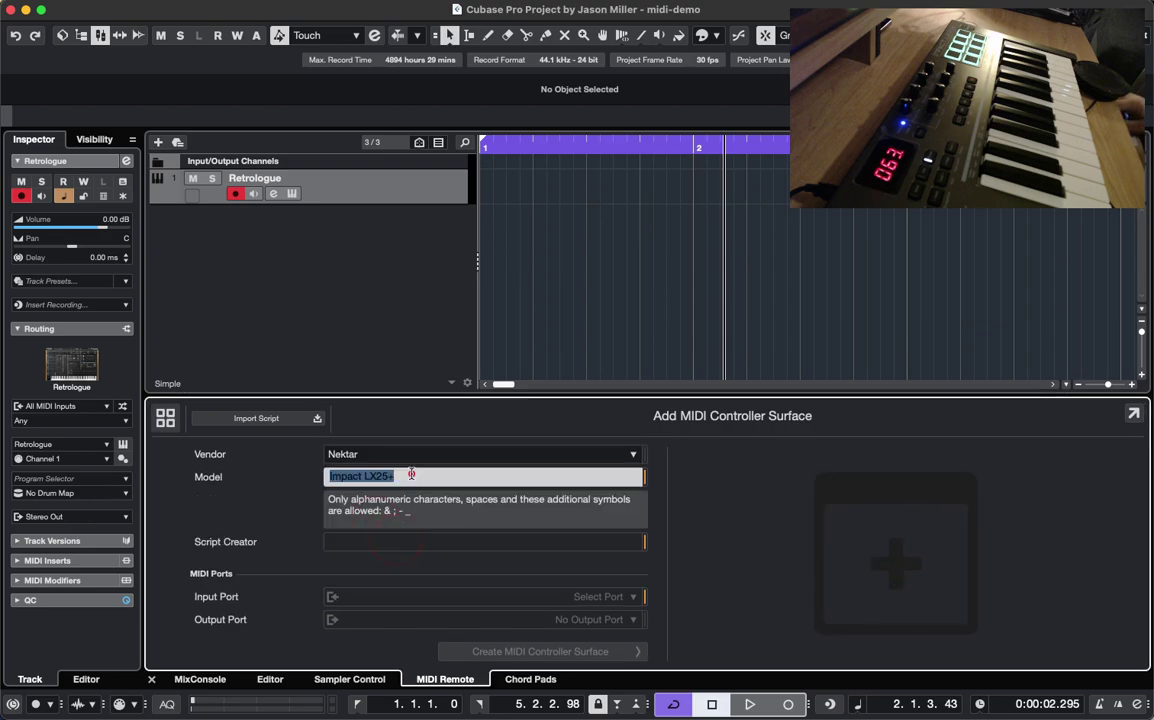
{"action": "type", "text": "0"}
{"action": "key", "text": "super+z"}
{"action": "key", "text": "Right"}
{"action": "type", "text": "Plus"}
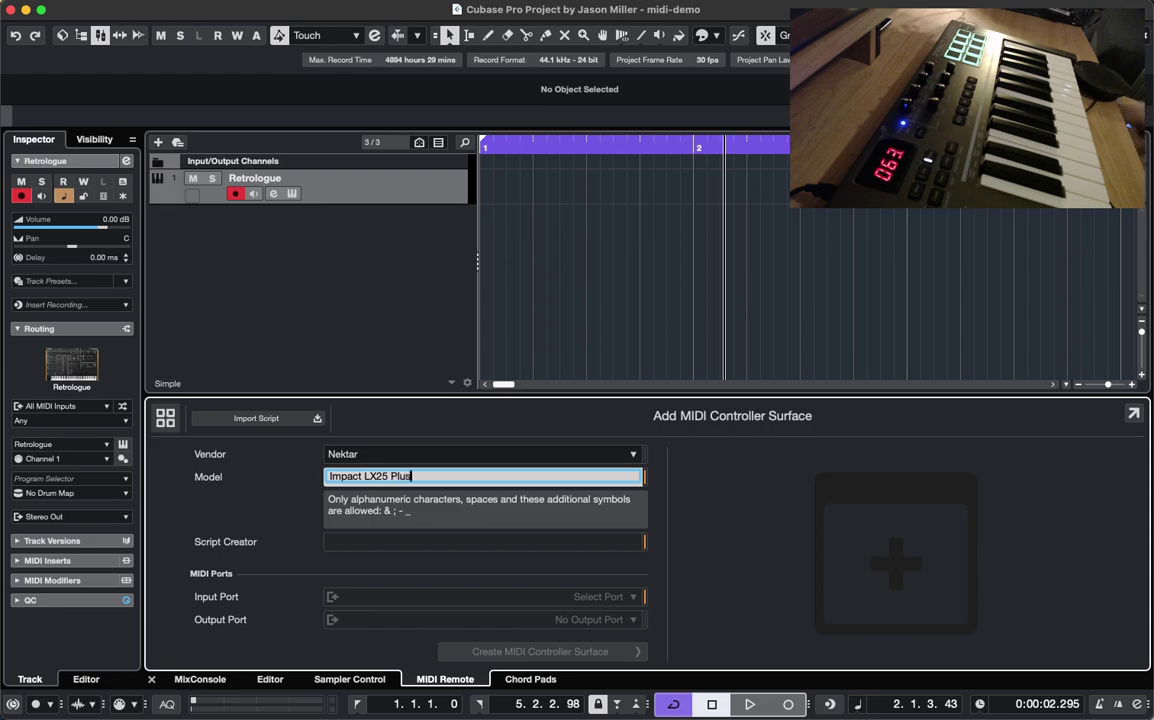
Fill in the script creator's name, select Impact LX25+ MIDI1 as the input port and create the controller surface
{"action": "left_click", "coordinate": [372, 548]}
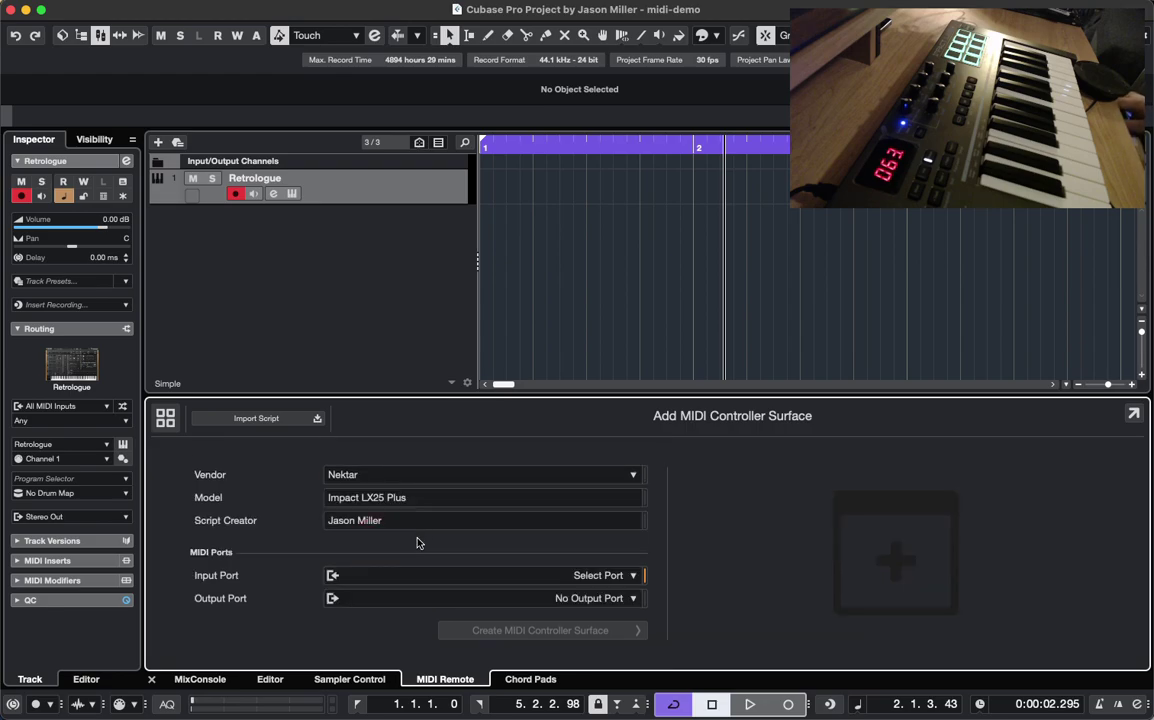
{"action": "left_click", "coordinate": [600, 575]}
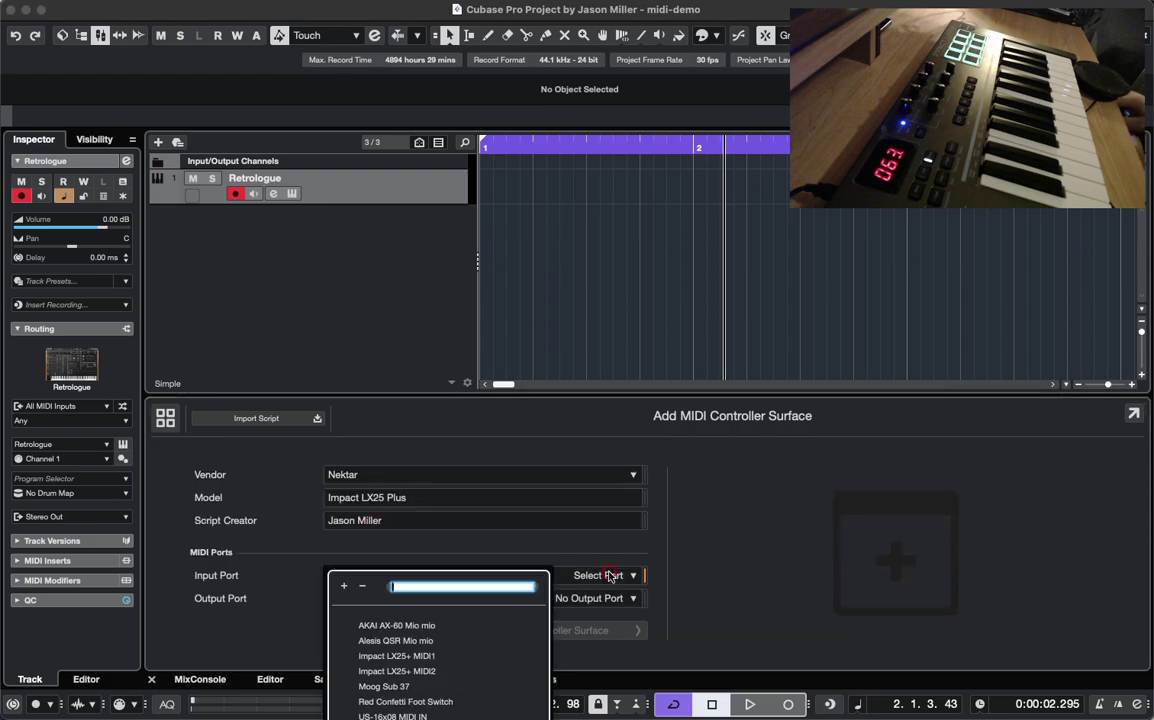
{"action": "left_click", "coordinate": [397, 657]}
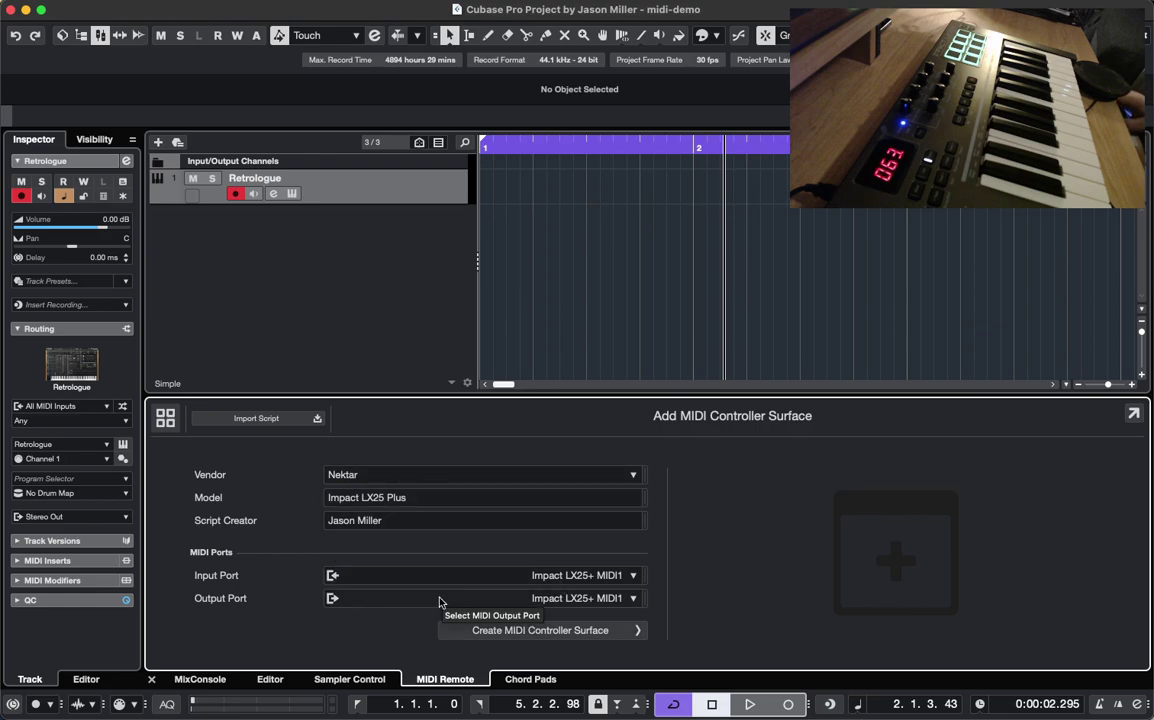
{"action": "left_click", "coordinate": [518, 632]}
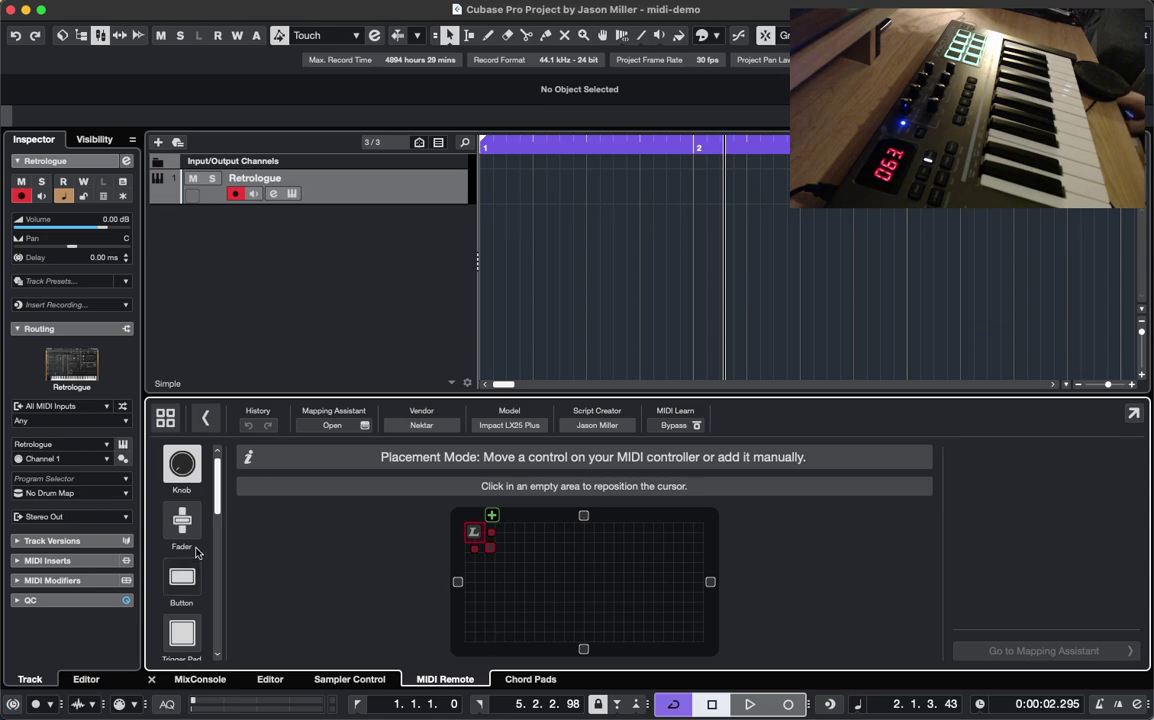
Delete the knob from the surface's upper-left corner and place a tall vertical fader there instead
{"action": "mouse_move", "coordinate": [218, 485]}
{"action": "left_mouse_down"}
{"action": "mouse_move", "coordinate": [220, 630]}
{"action": "mouse_move", "coordinate": [224, 478]}
{"action": "left_mouse_up"}
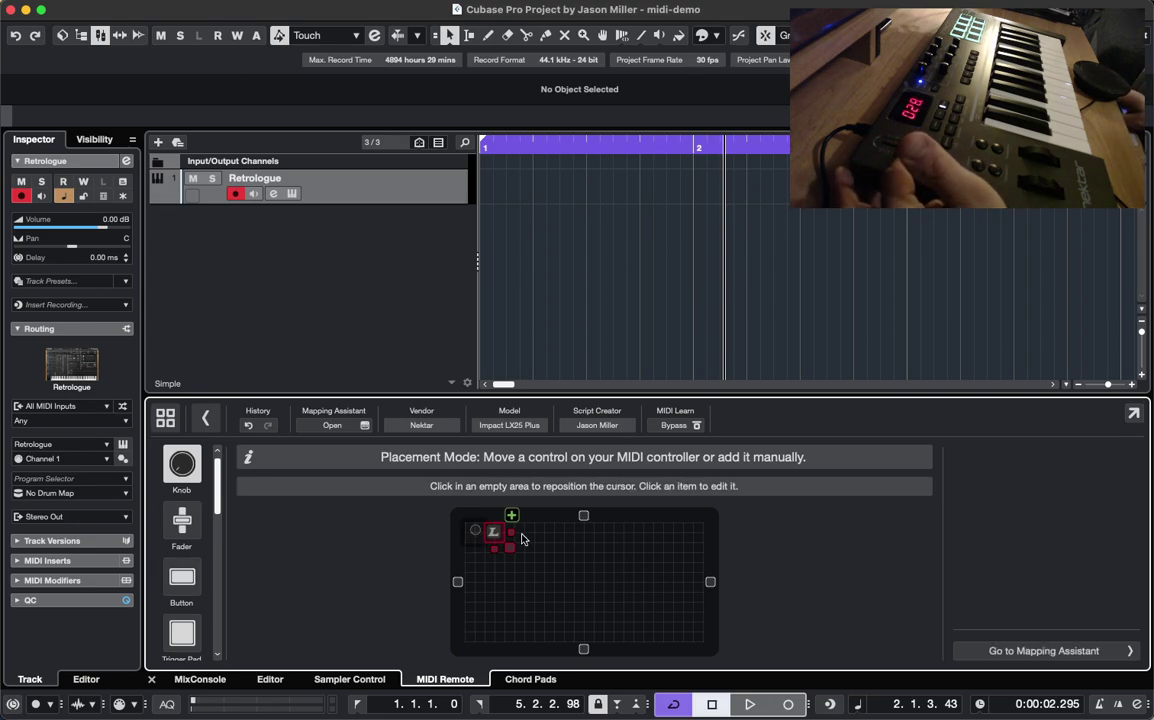
{"action": "left_click", "coordinate": [475, 531]}
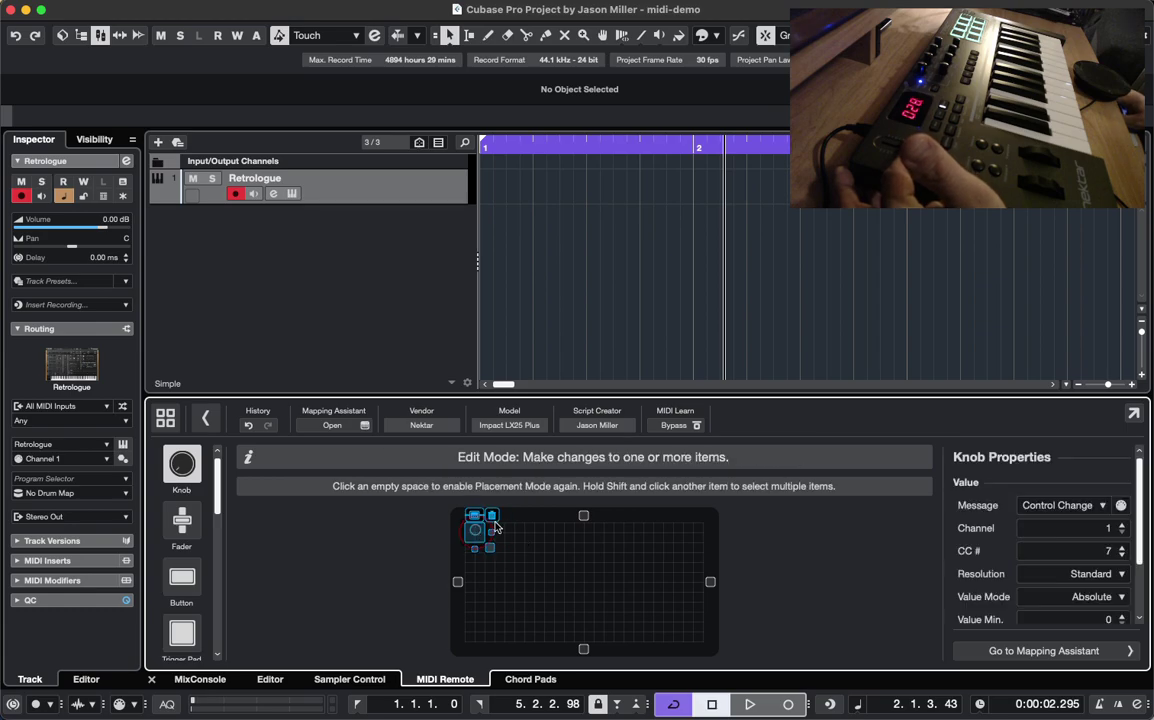
{"action": "key", "text": "BackSpace"}
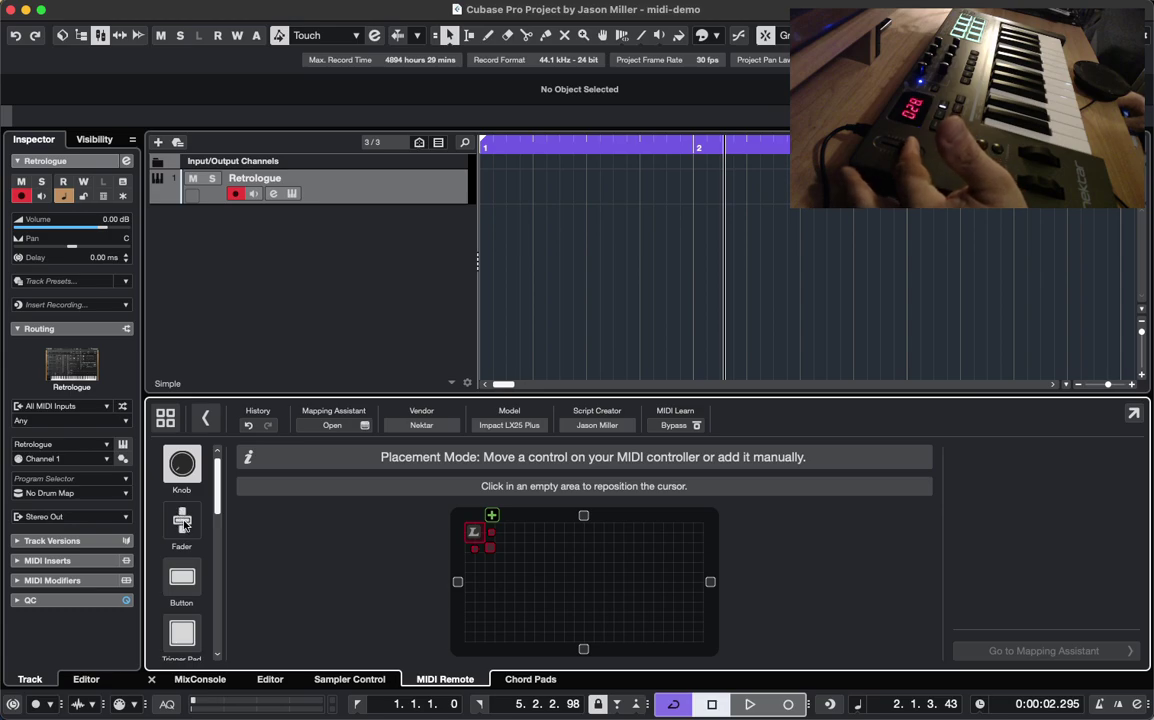
{"action": "left_click", "coordinate": [183, 525]}
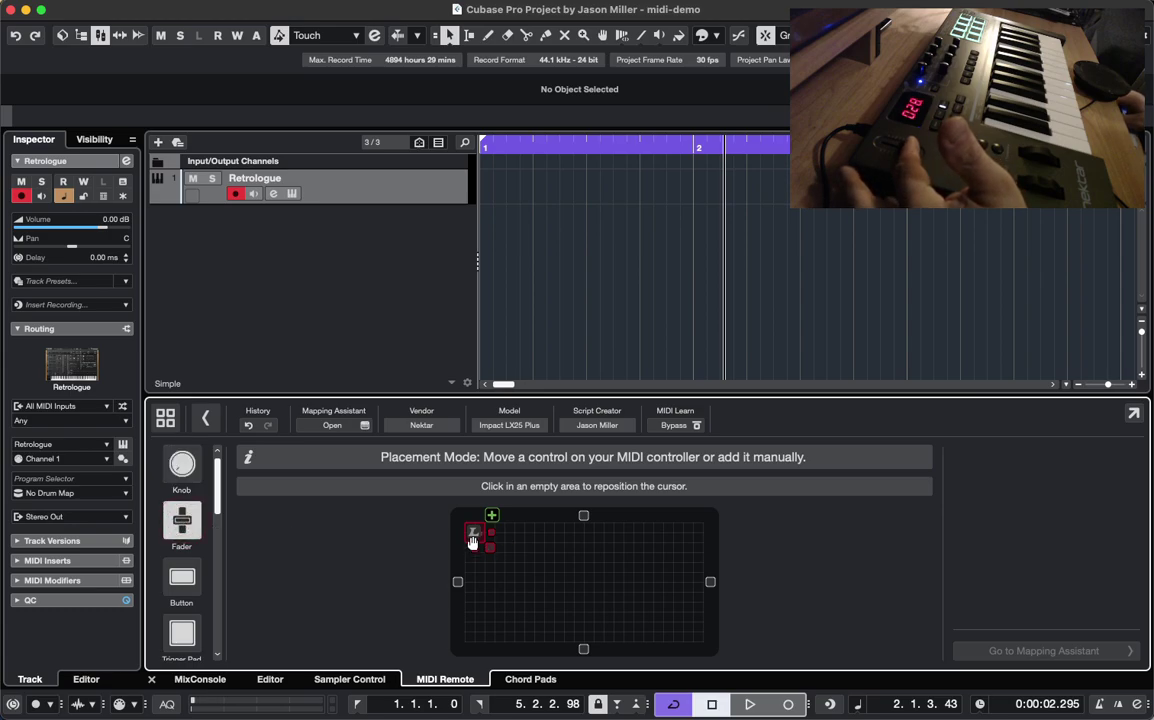
{"action": "left_click_drag", "start_coordinate": [475, 550], "coordinate": [472, 589]}
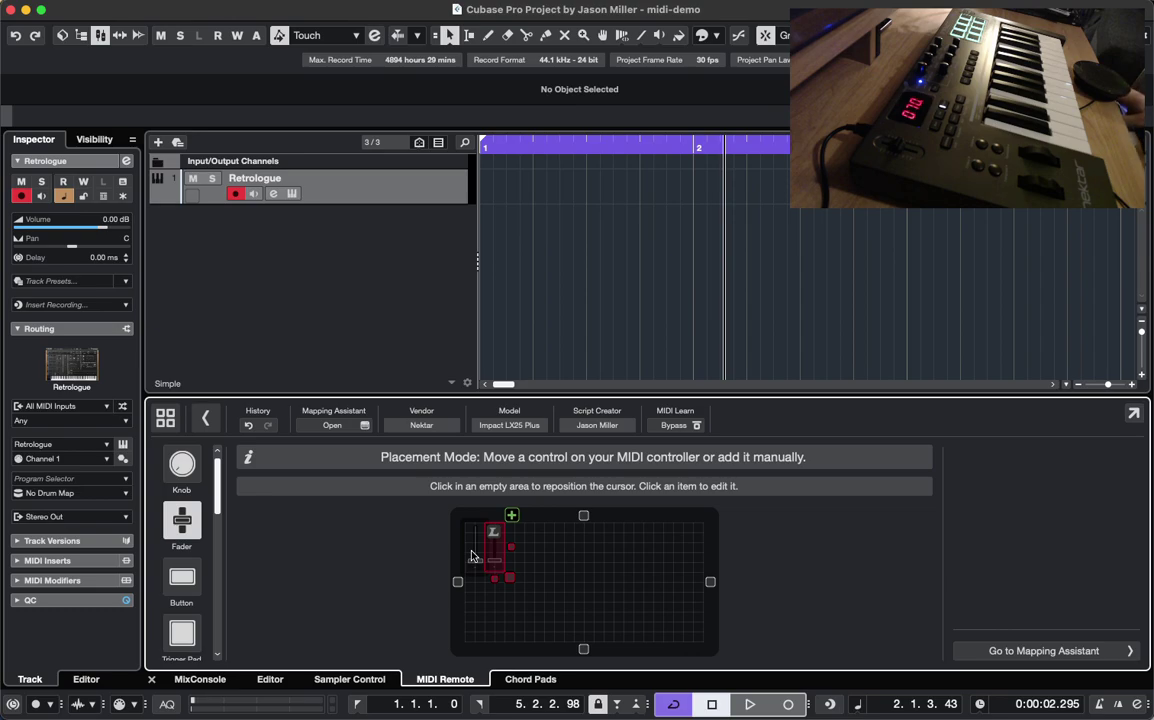
Add two staggered rows of four knobs beside the fader on the controller surface
{"action": "left_click", "coordinate": [184, 472]}
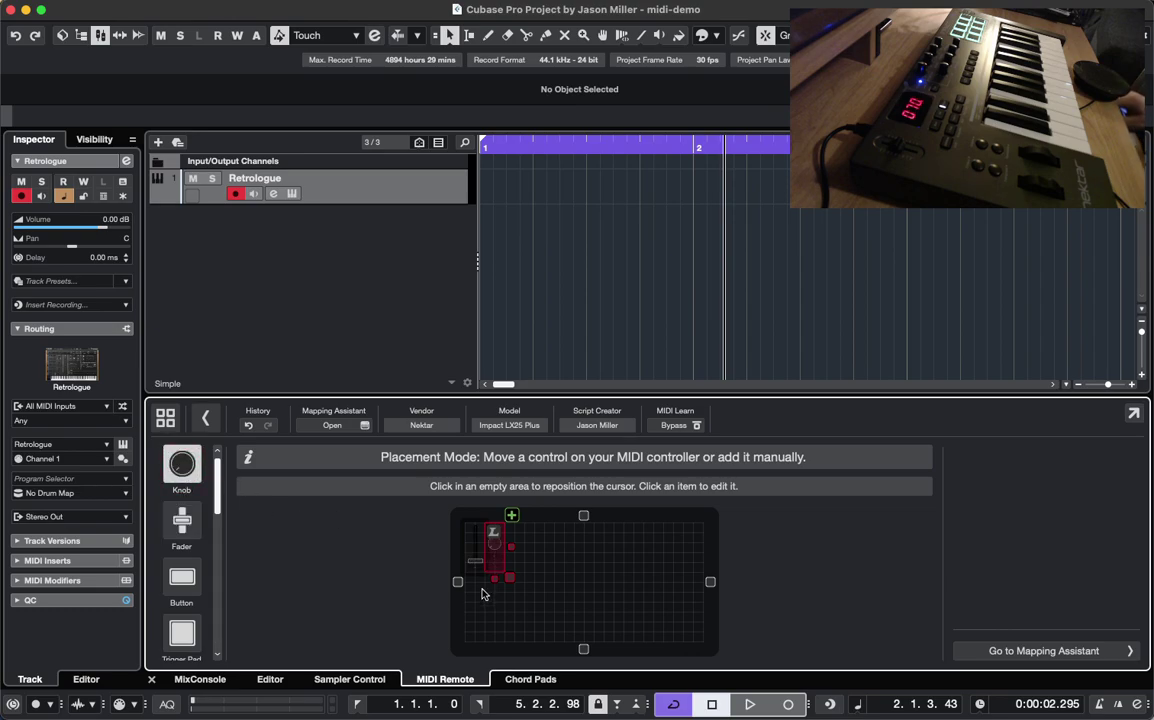
{"action": "left_click_drag", "start_coordinate": [521, 580], "coordinate": [540, 547]}
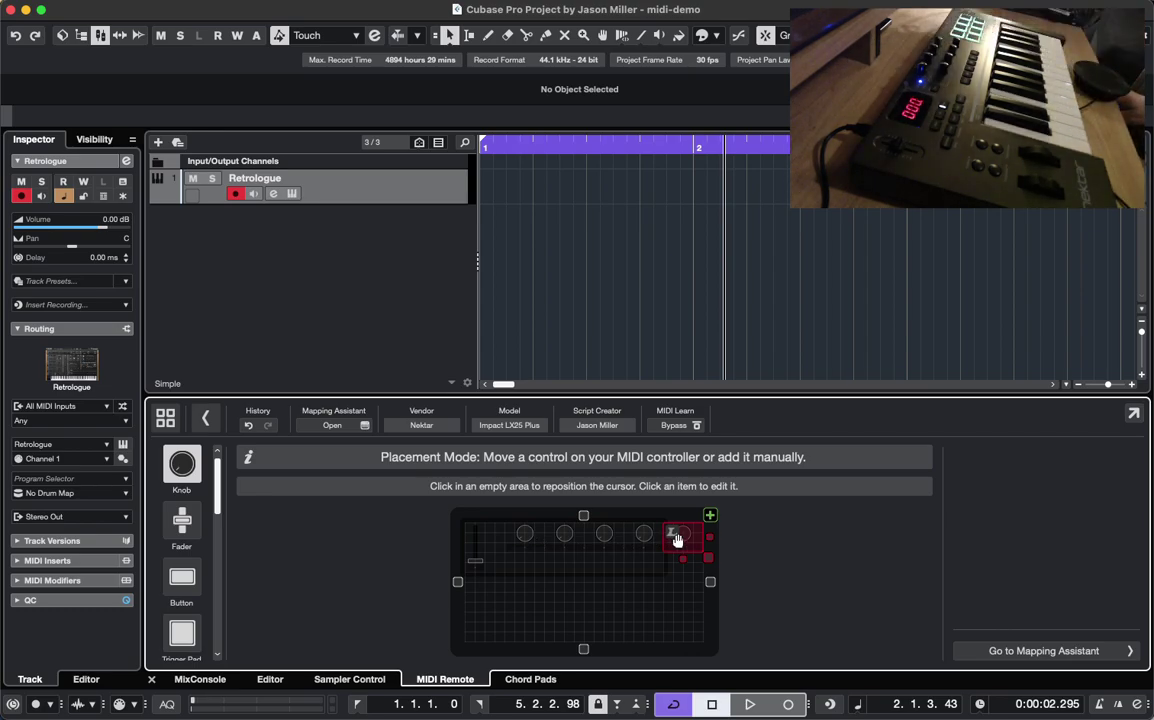
{"action": "left_click", "coordinate": [532, 562]}
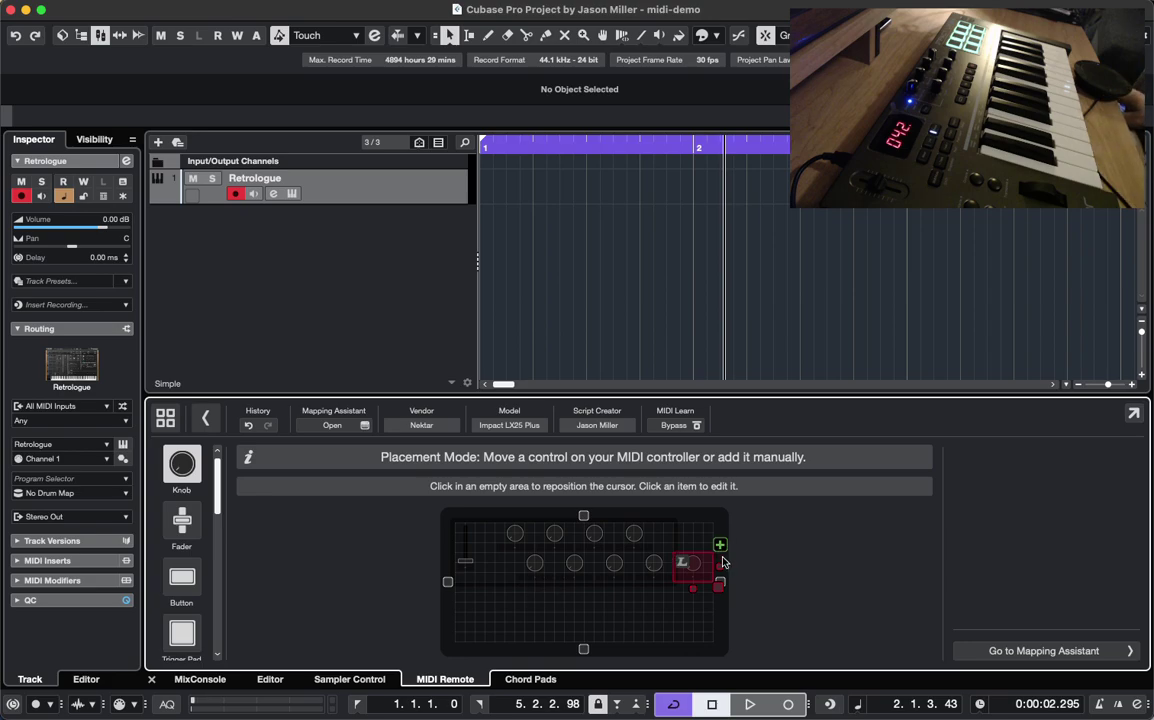
Widen the controller surface and add two rows of four trigger pads beyond the knobs
{"action": "left_click", "coordinate": [545, 602]}
{"action": "left_click_drag", "start_coordinate": [720, 581], "coordinate": [843, 585]}
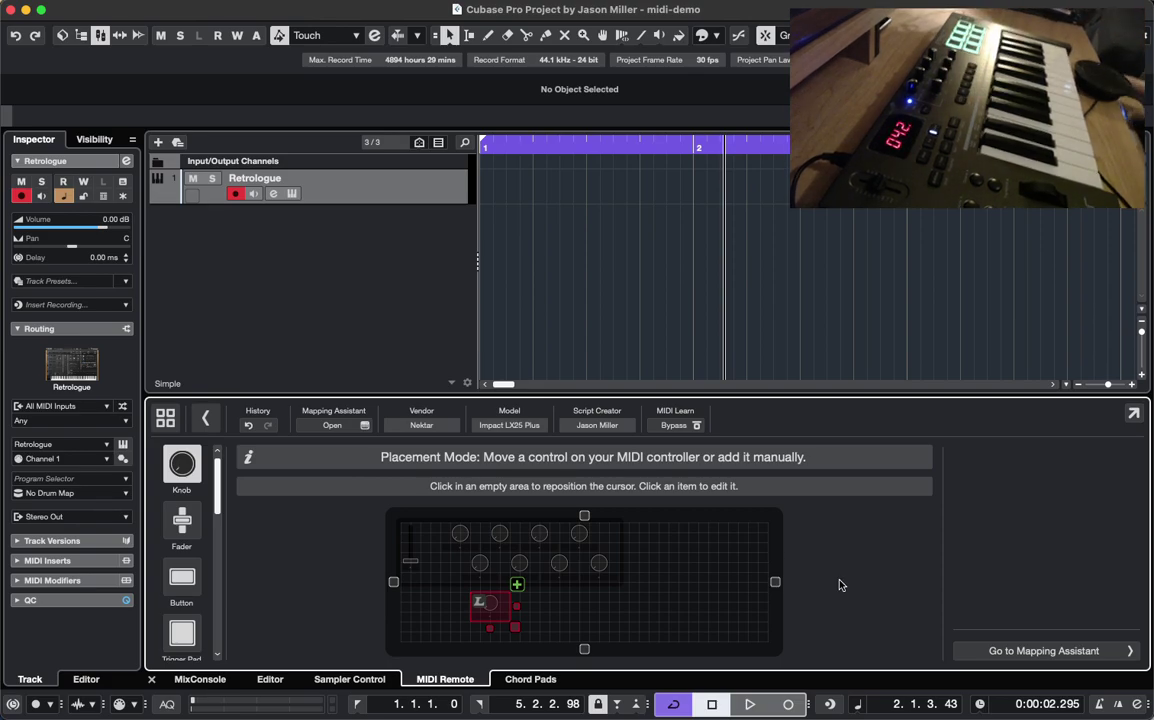
{"action": "scroll", "coordinate": [183, 540], "scroll_direction": "down", "scroll_amount": 2}
{"action": "left_click", "coordinate": [185, 548]}
{"action": "left_click", "coordinate": [640, 533]}
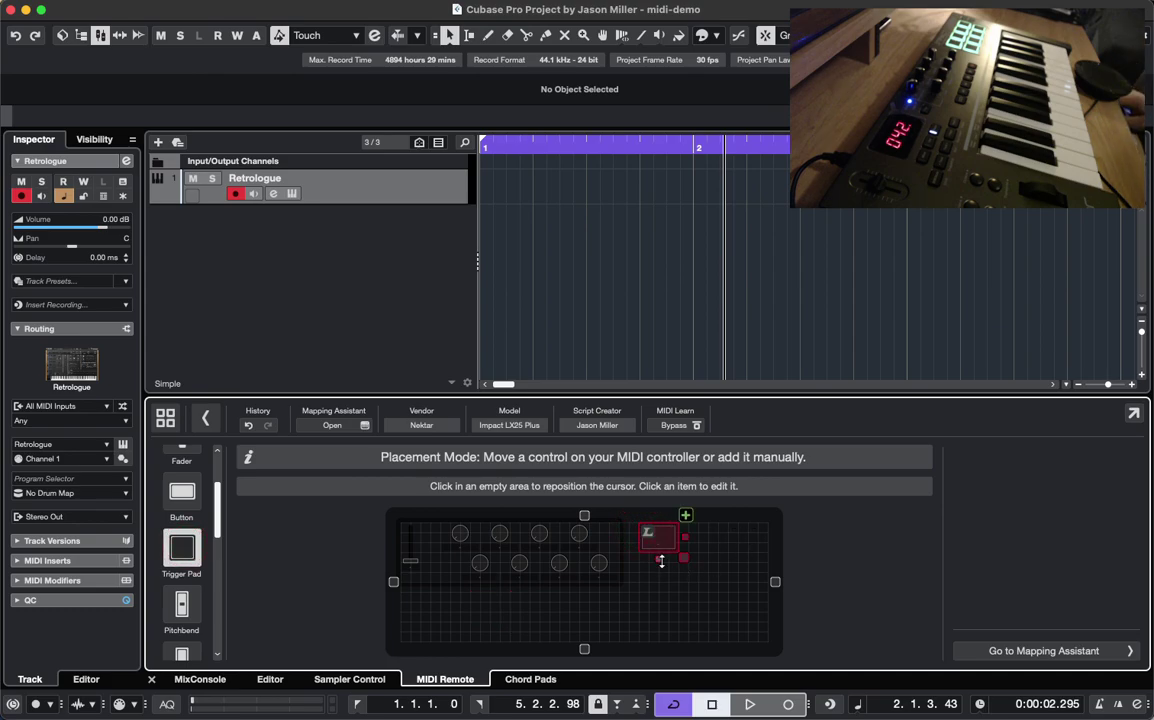
{"action": "left_click_drag", "start_coordinate": [660, 574], "coordinate": [676, 558]}
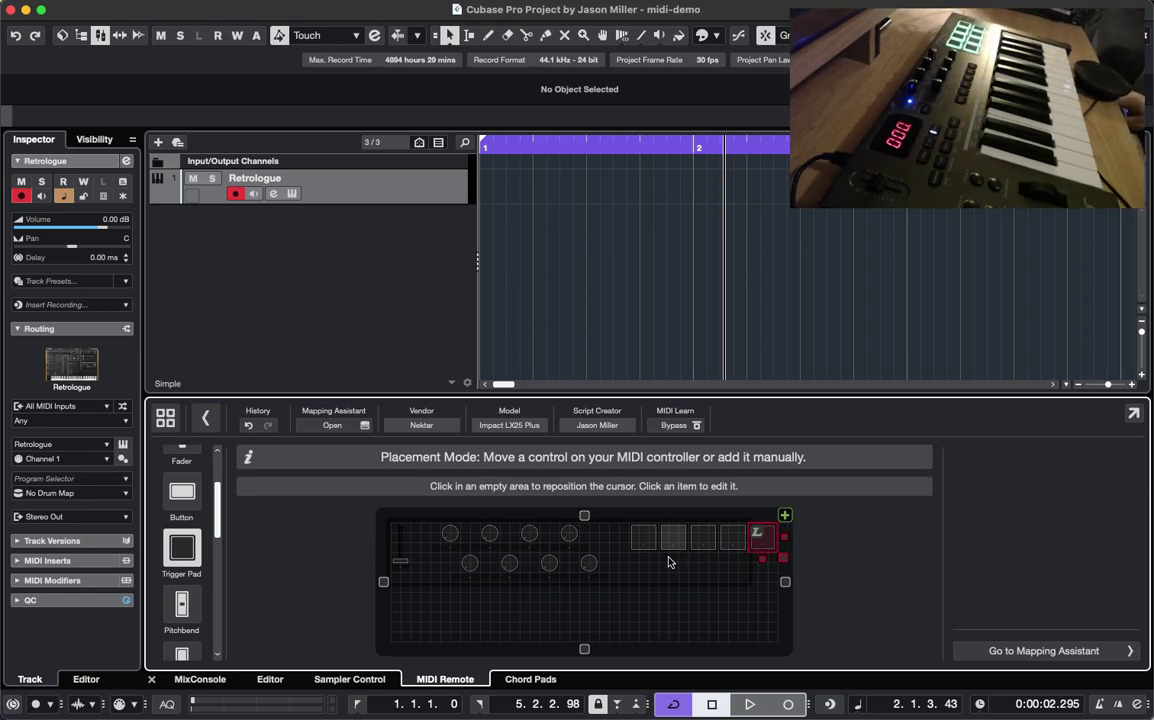
{"action": "left_click", "coordinate": [634, 564]}
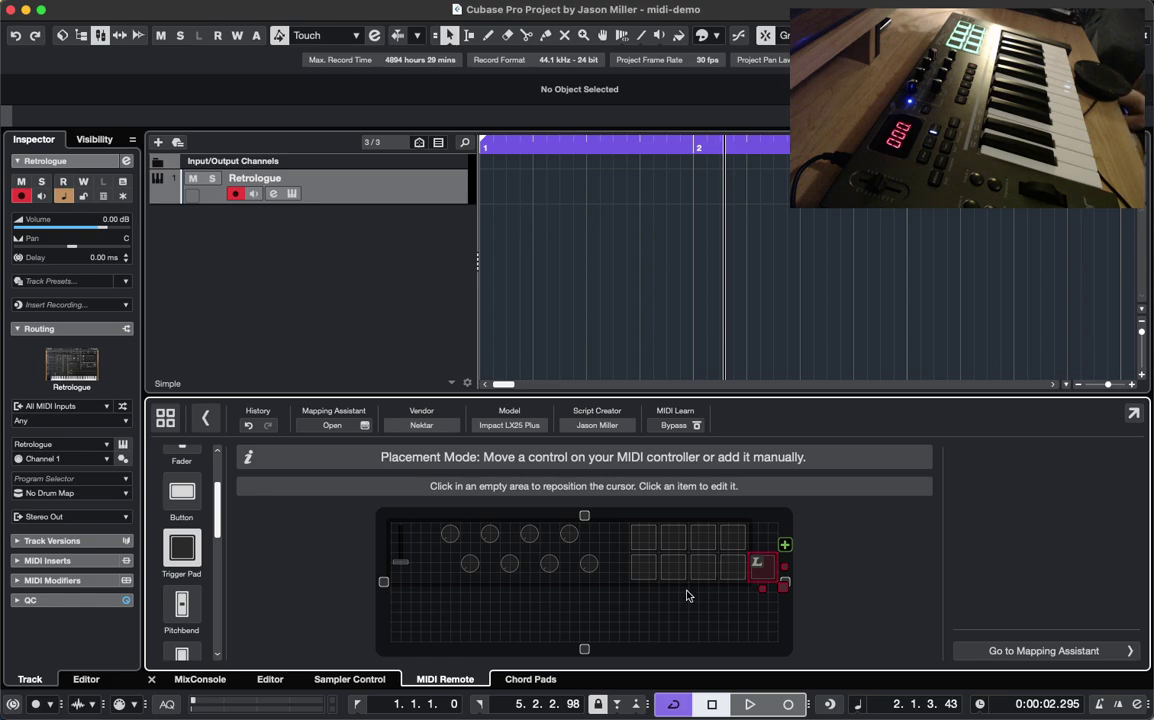
Shrink the controller surface's width and height to fit tightly around the fader, knobs and pads
{"action": "left_click", "coordinate": [480, 608]}
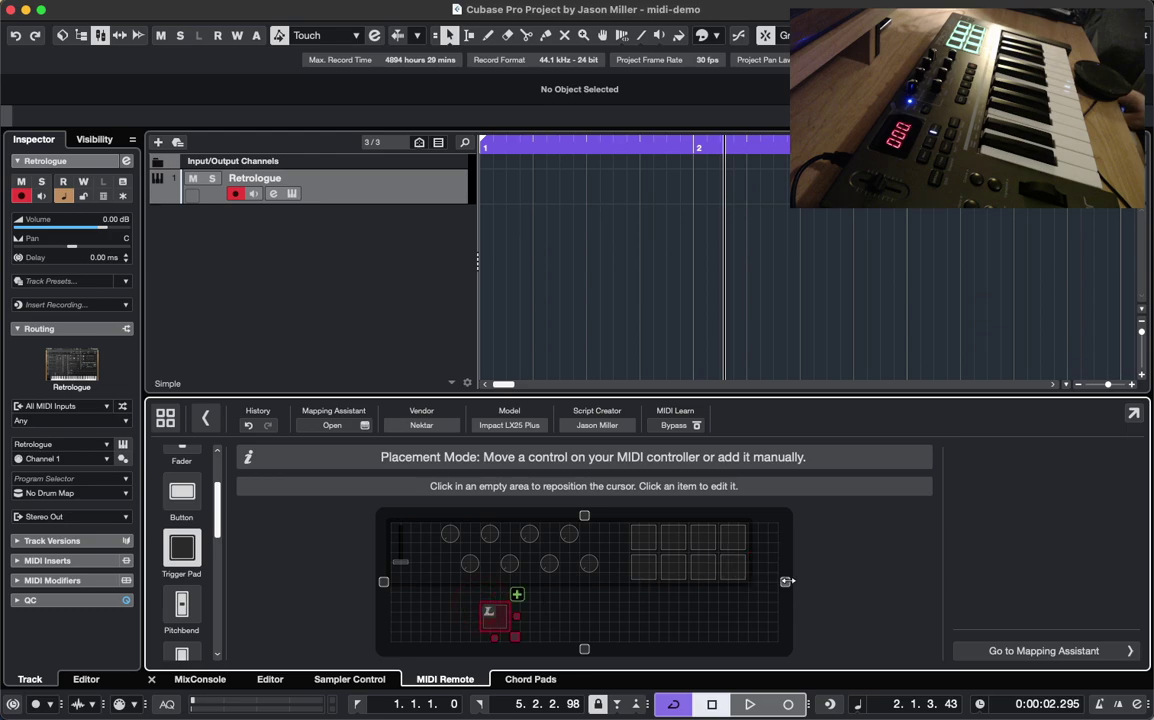
{"action": "left_click_drag", "start_coordinate": [782, 584], "coordinate": [767, 584]}
{"action": "left_click", "coordinate": [628, 540]}
{"action": "left_click_drag", "start_coordinate": [584, 651], "coordinate": [590, 570]}
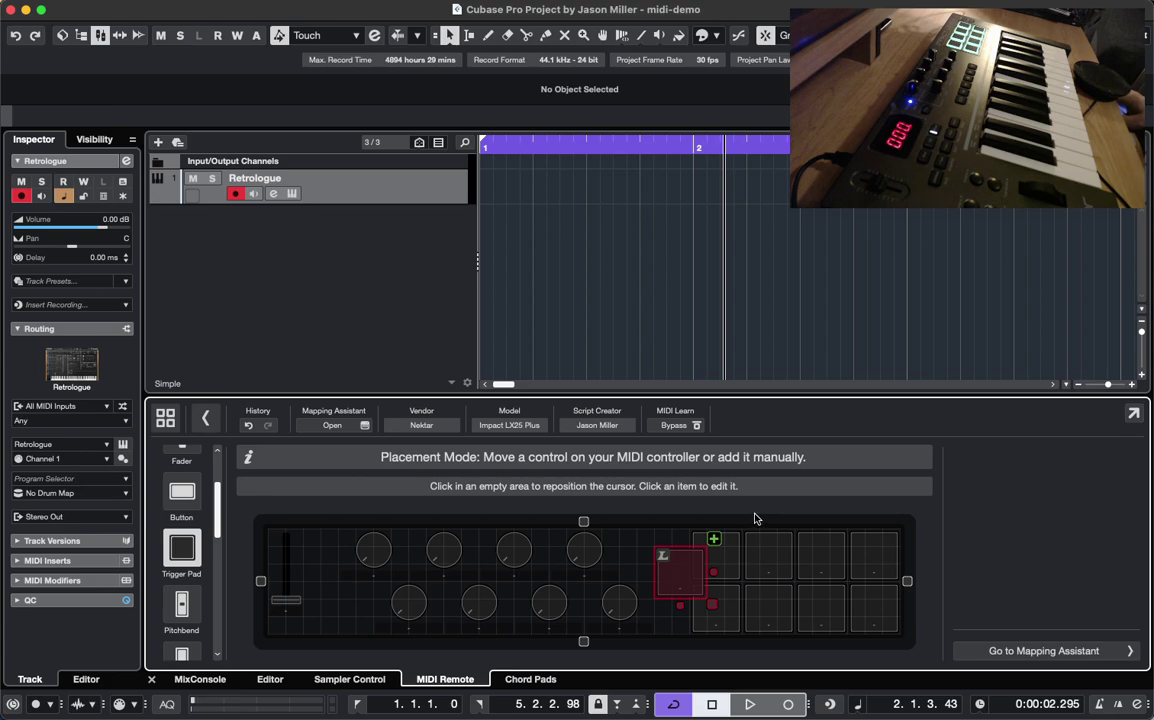
Open the Mapping Assistant and map the surface's fader to the Selected Track Volume function
{"action": "left_click", "coordinate": [1045, 651]}
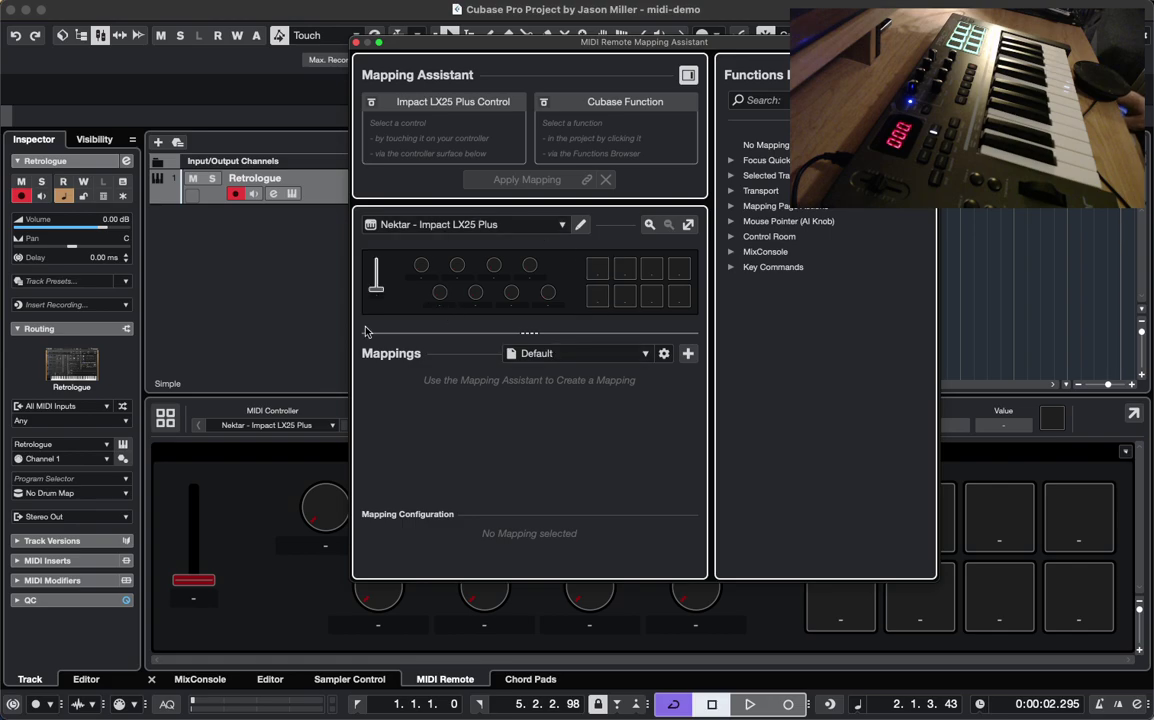
{"action": "left_click", "coordinate": [376, 290]}
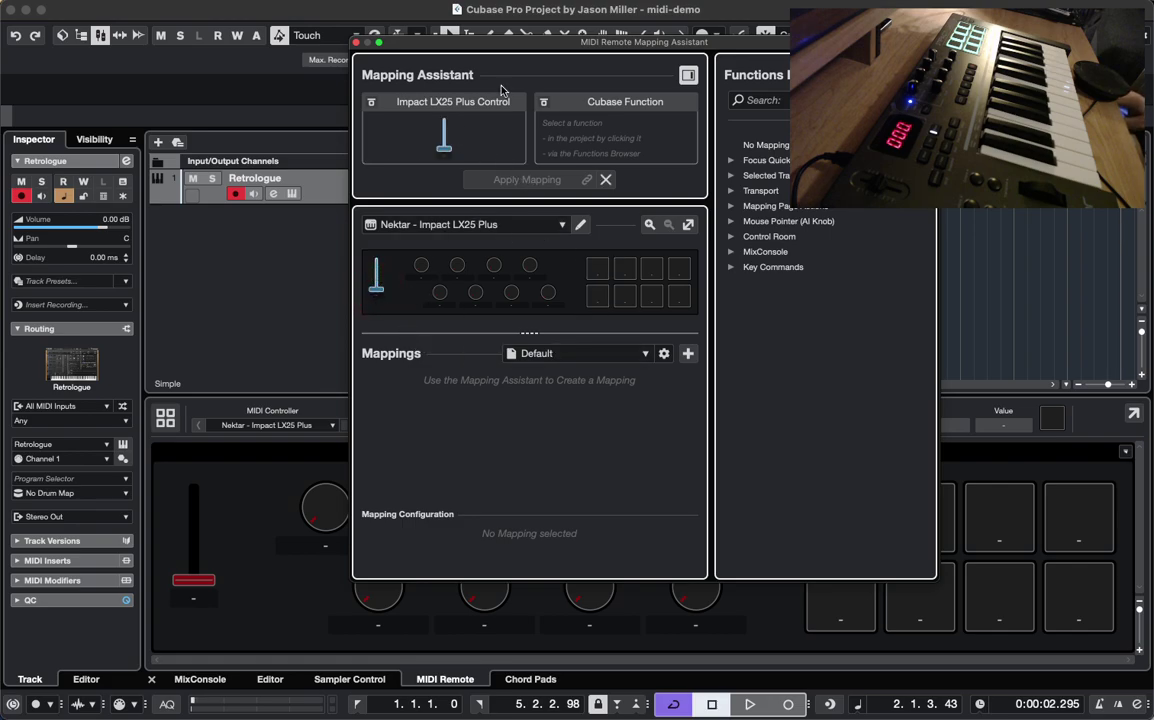
{"action": "left_click_drag", "start_coordinate": [542, 48], "coordinate": [370, 60]}
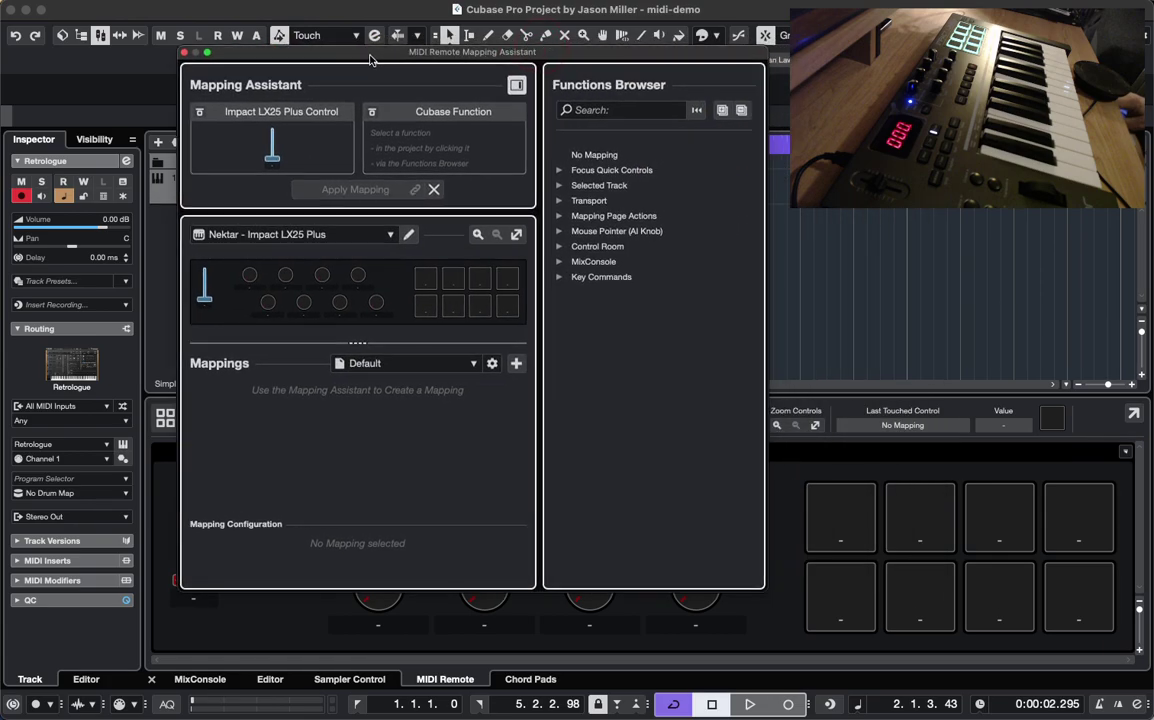
{"action": "left_click", "coordinate": [560, 186]}
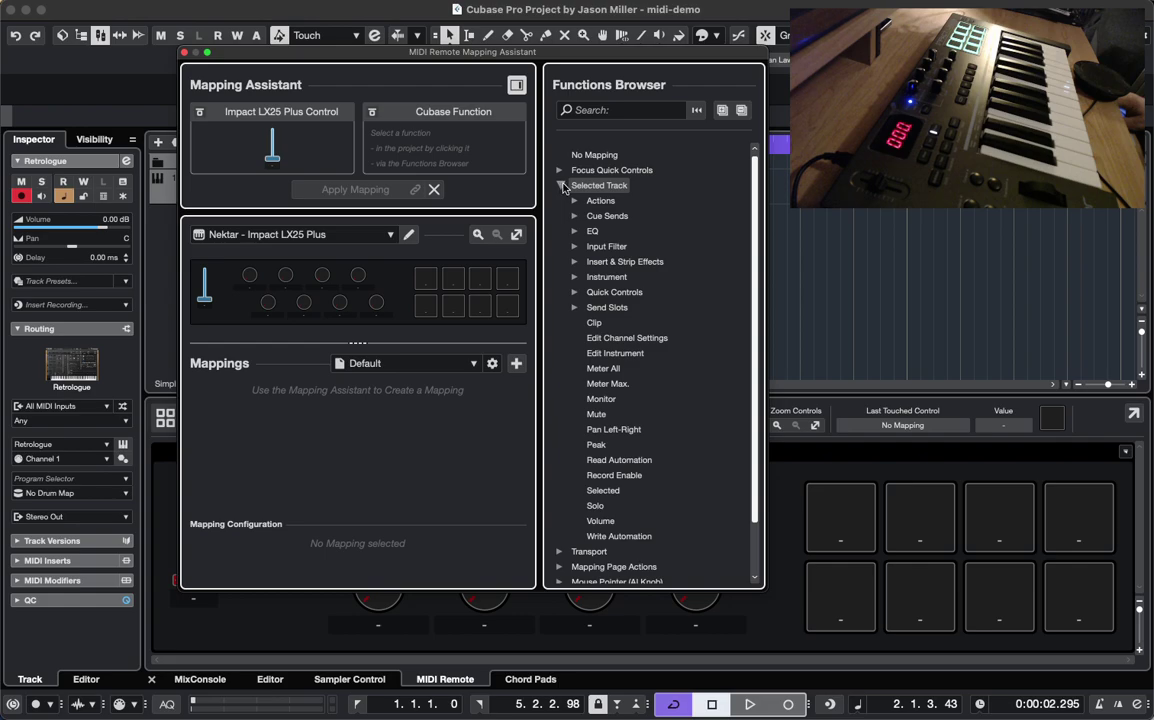
{"action": "scroll", "coordinate": [580, 266], "scroll_direction": "down", "scroll_amount": 2}
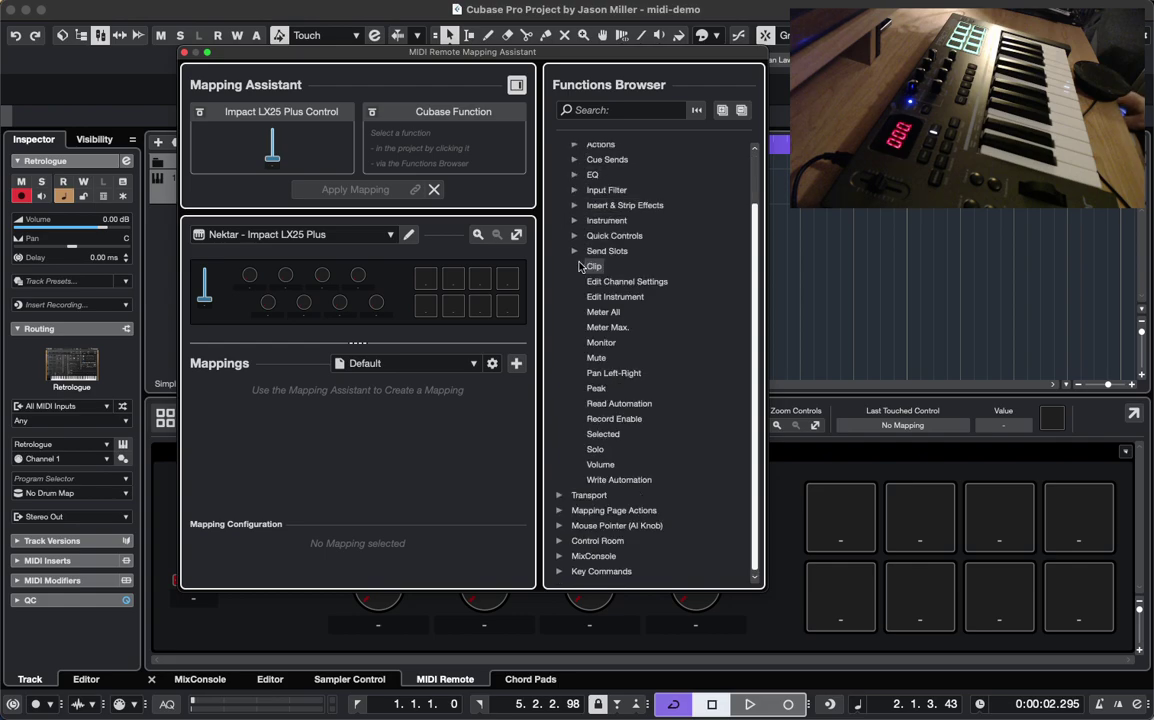
{"action": "scroll", "coordinate": [580, 266], "scroll_direction": "up", "scroll_amount": 2}
{"action": "scroll", "coordinate": [580, 266], "scroll_direction": "down", "scroll_amount": 2}
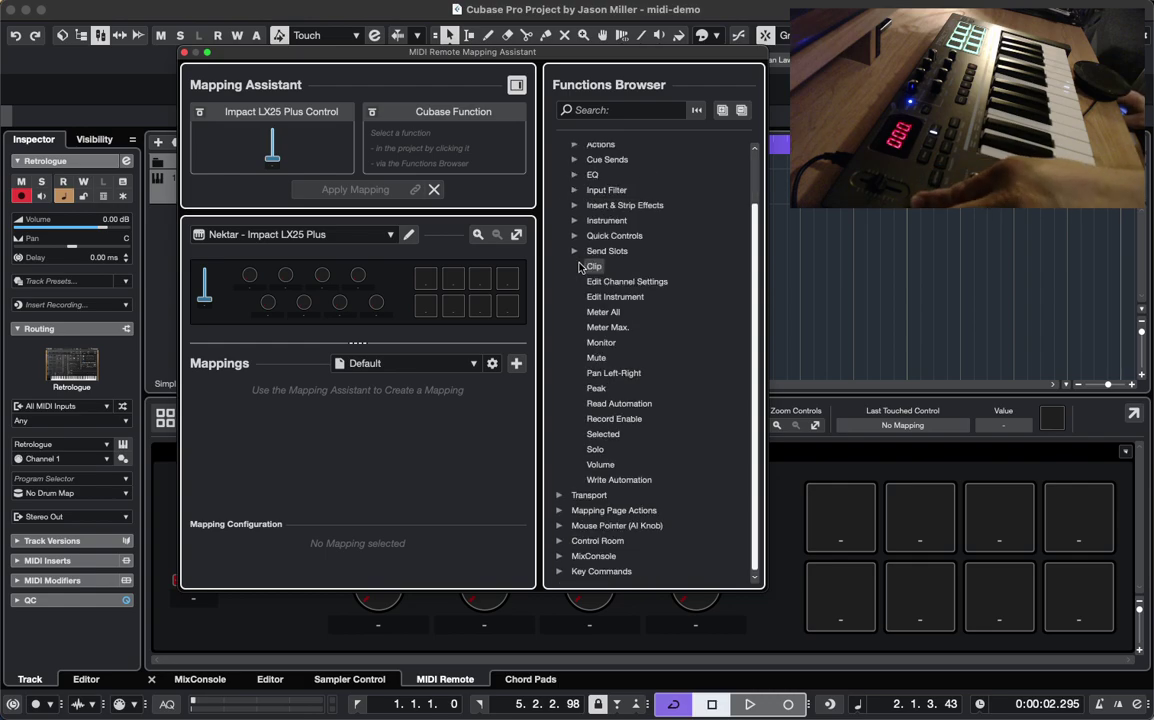
{"action": "double_click", "coordinate": [599, 465]}
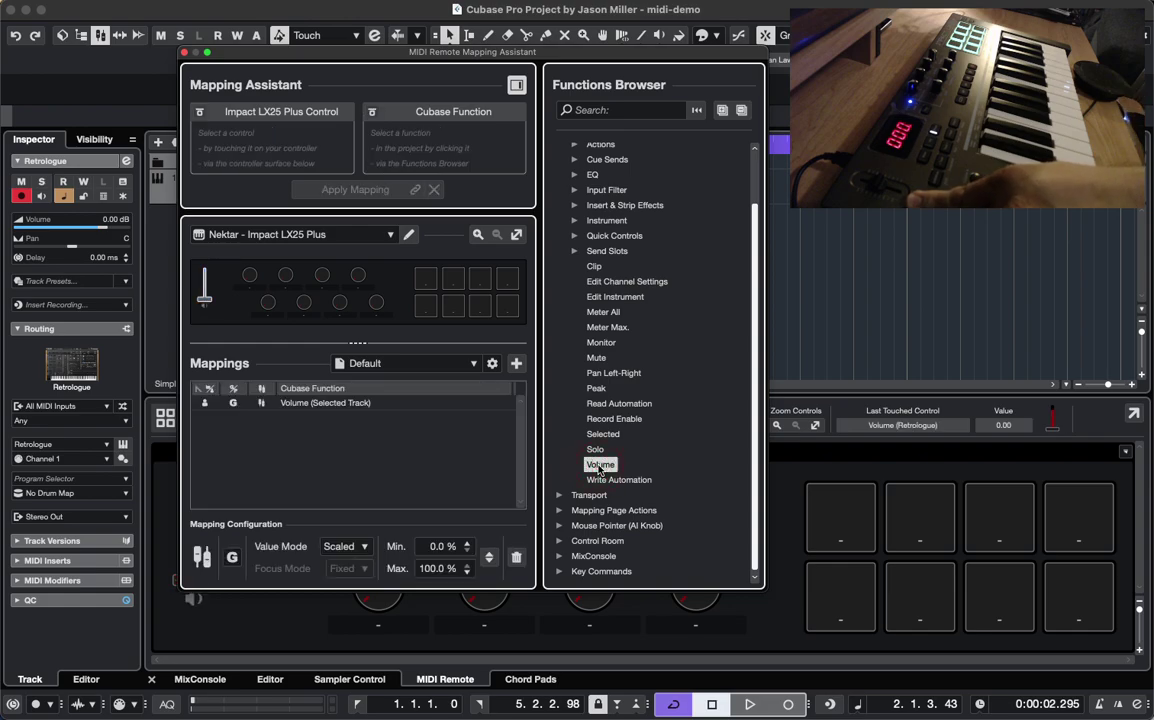
{"action": "left_click", "coordinate": [204, 300]}
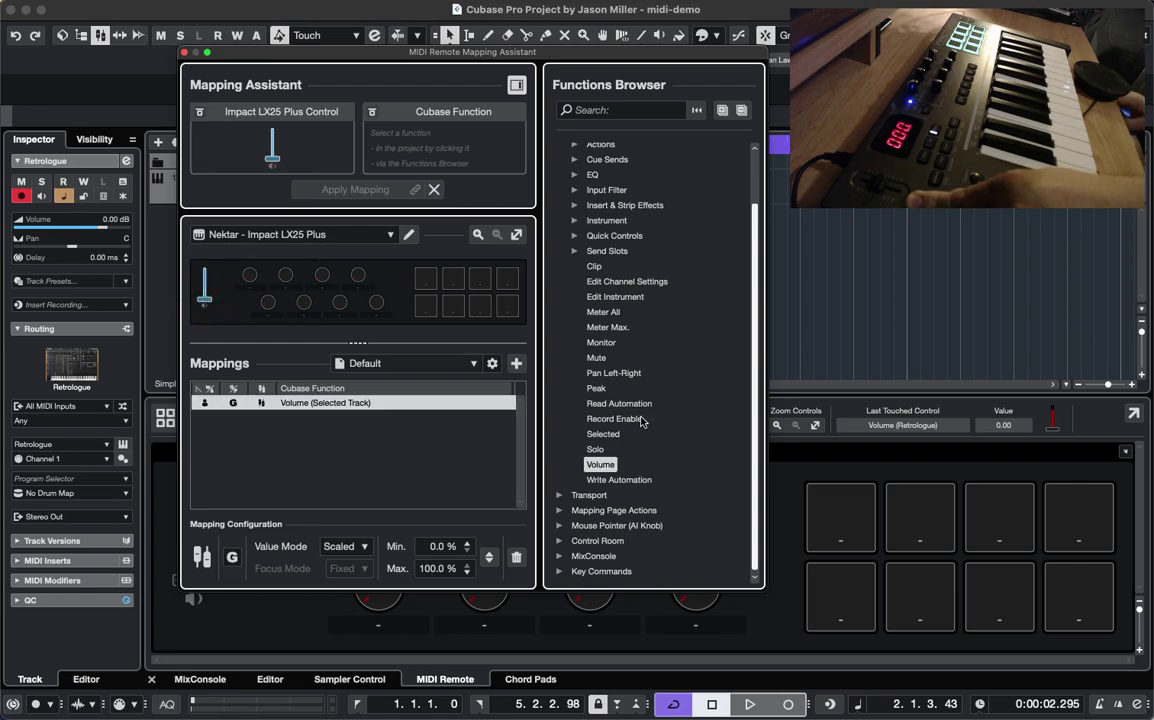
{"action": "left_click", "coordinate": [600, 465]}
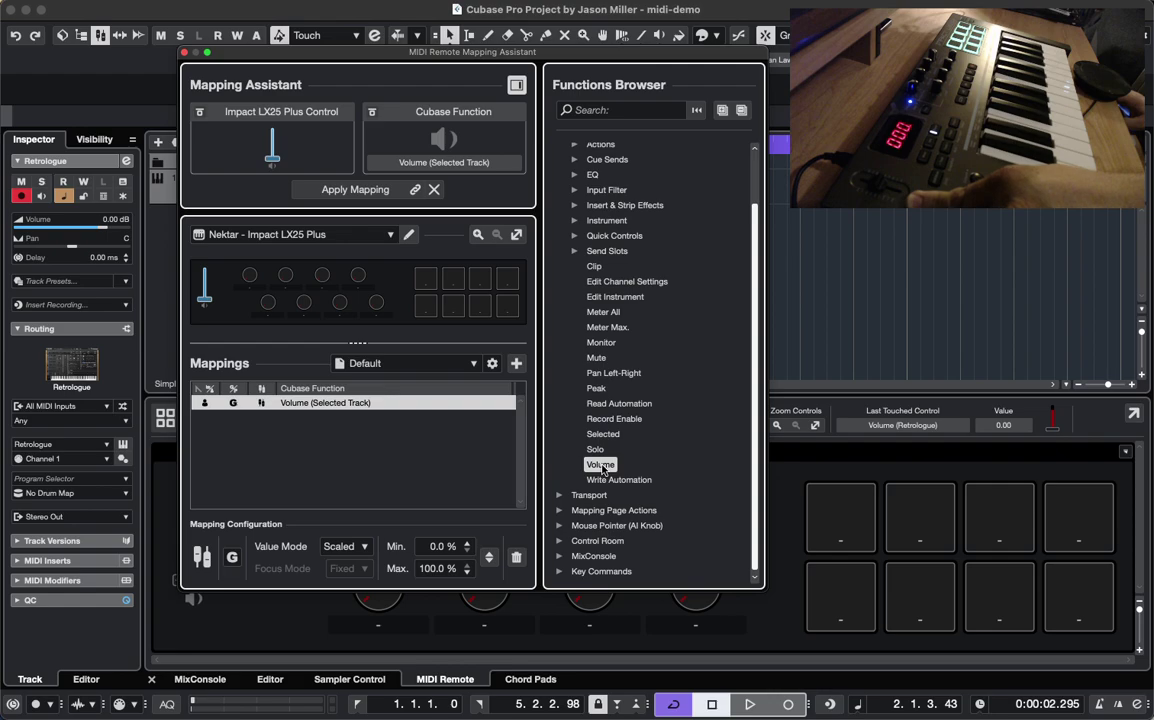
{"action": "left_click", "coordinate": [250, 277]}
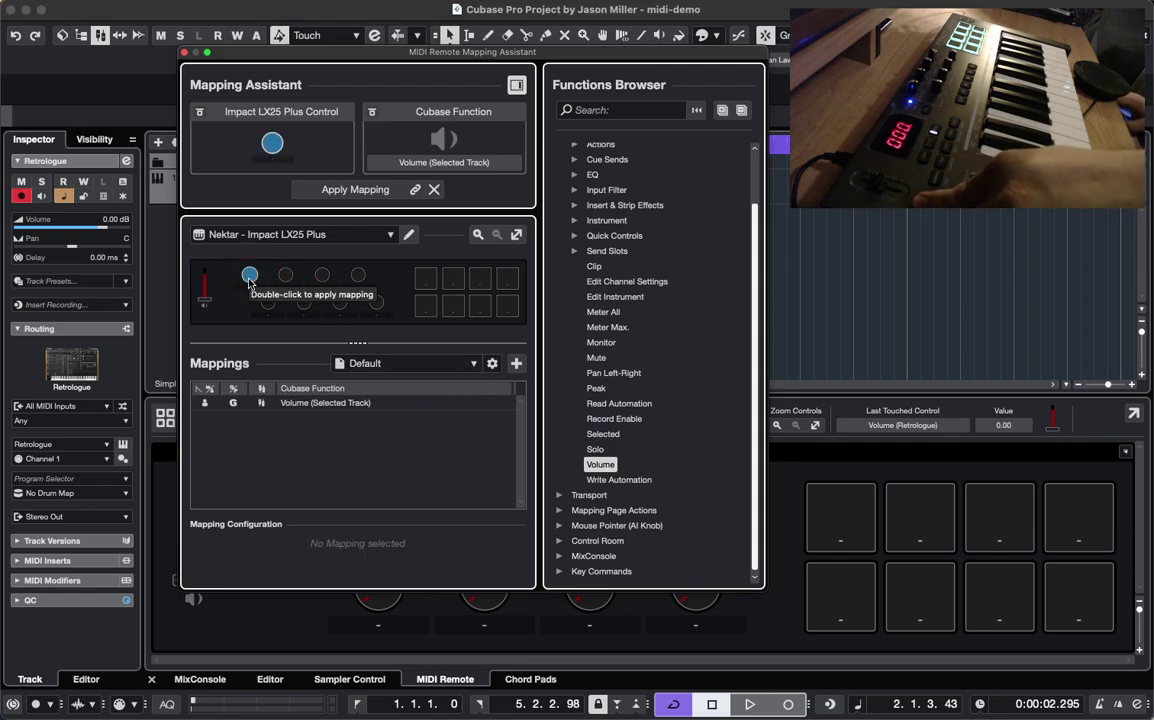
{"action": "left_click", "coordinate": [203, 300]}
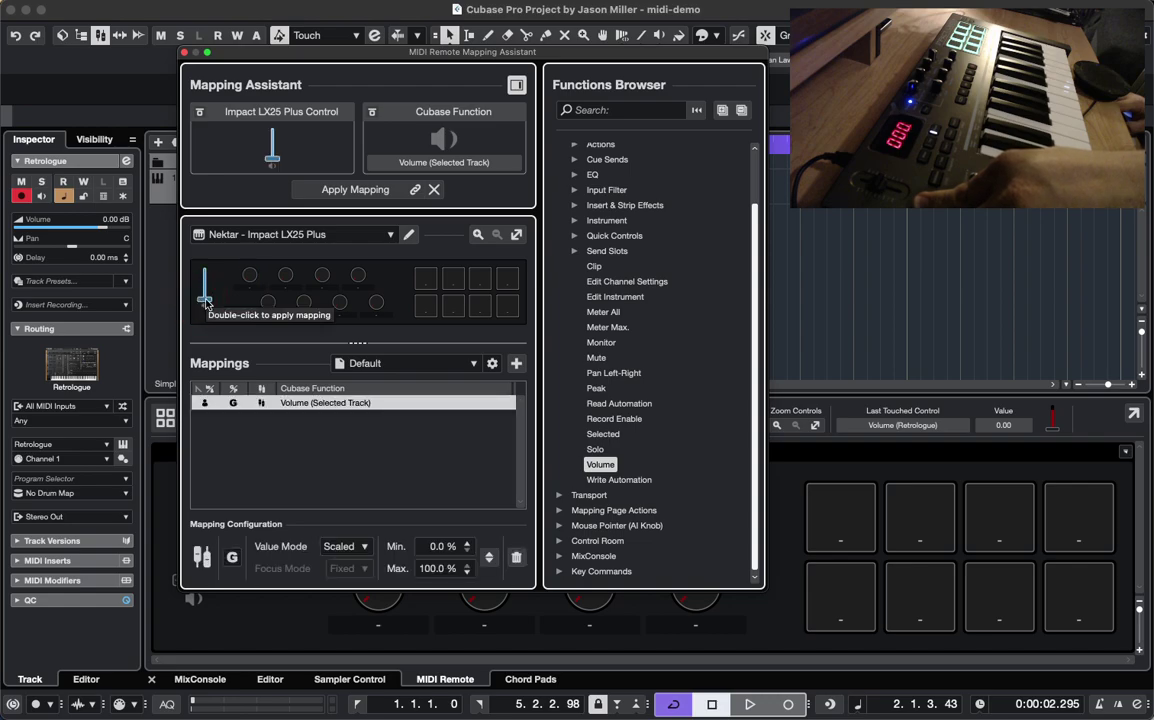
Map the first two knobs of the upper row to Focus Quick Controls QC 1 and QC 2
{"action": "left_click", "coordinate": [250, 277]}
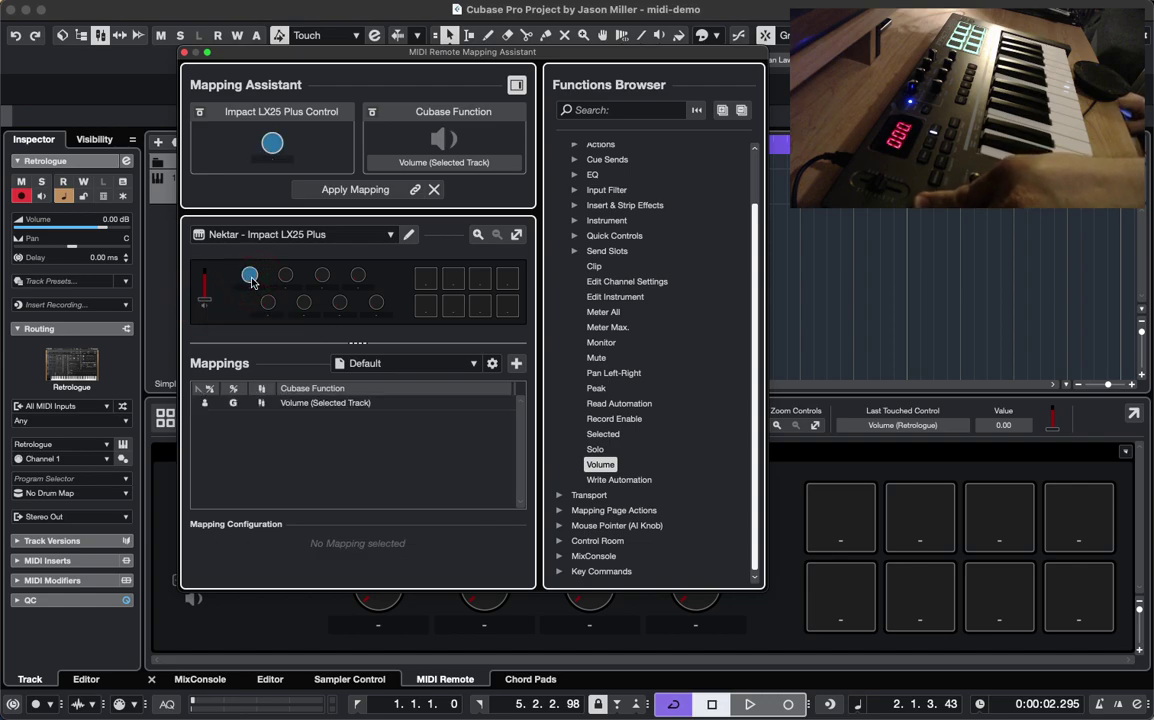
{"action": "scroll", "coordinate": [600, 255], "scroll_direction": "up", "scroll_amount": 2}
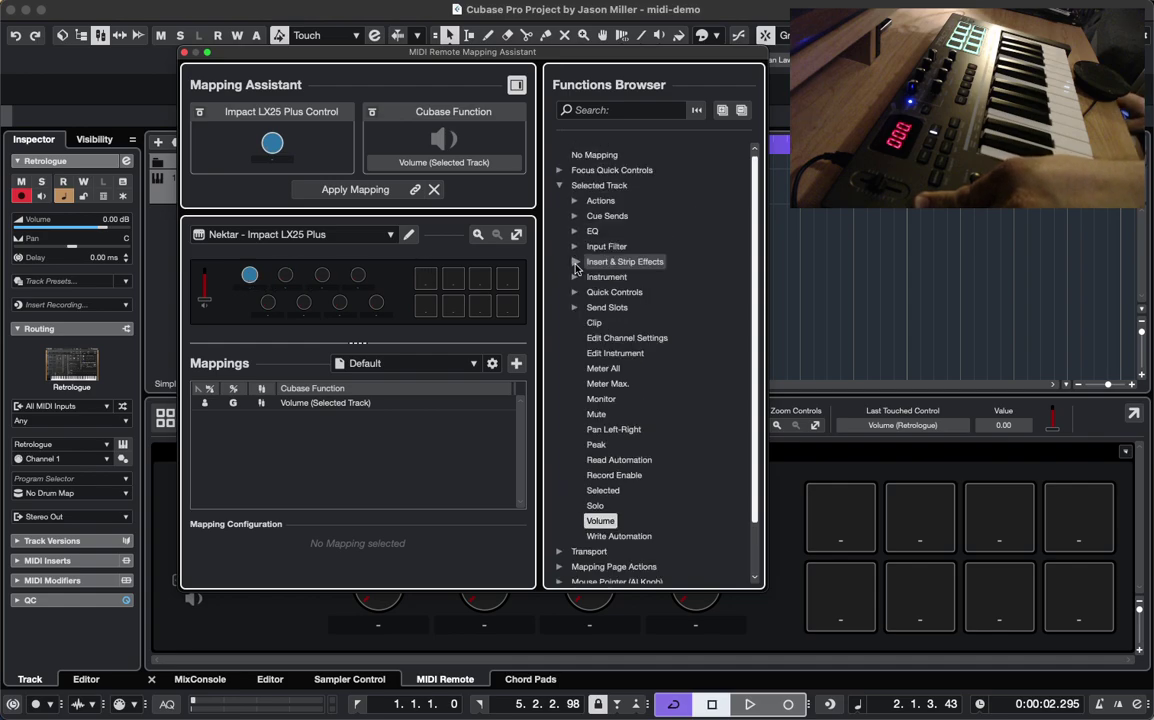
{"action": "left_click", "coordinate": [567, 187]}
{"action": "left_click", "coordinate": [560, 170]}
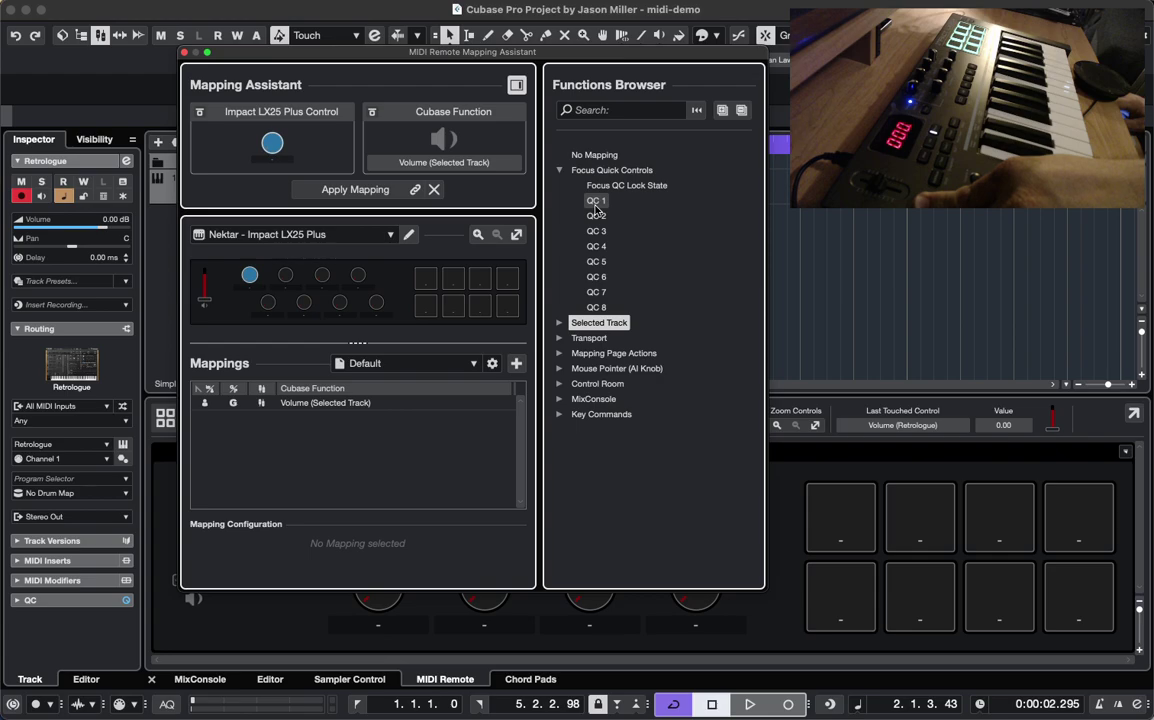
{"action": "left_click", "coordinate": [595, 203]}
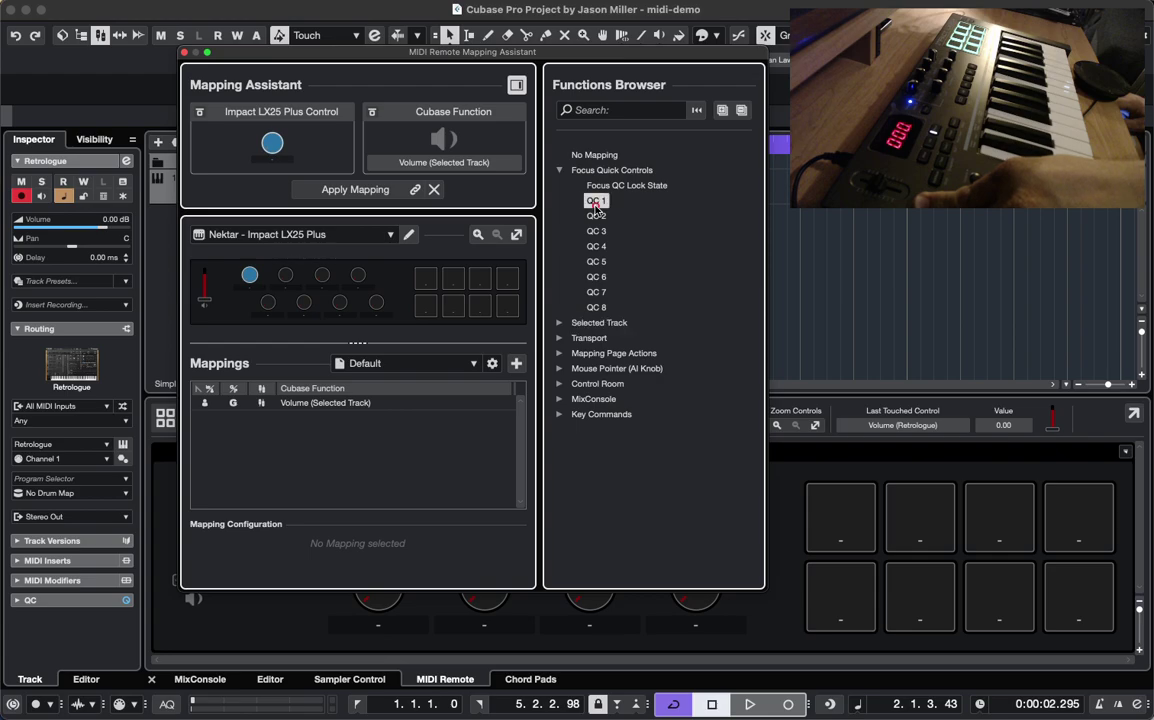
{"action": "left_click", "coordinate": [286, 276]}
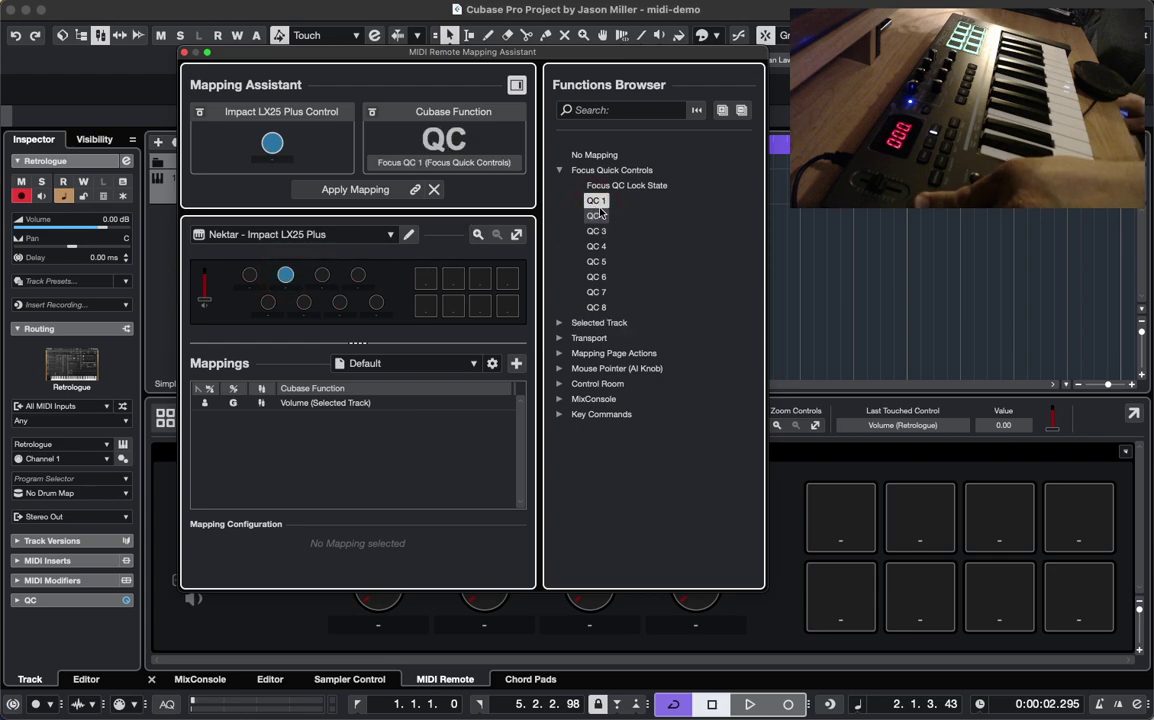
{"action": "double_click", "coordinate": [286, 277]}
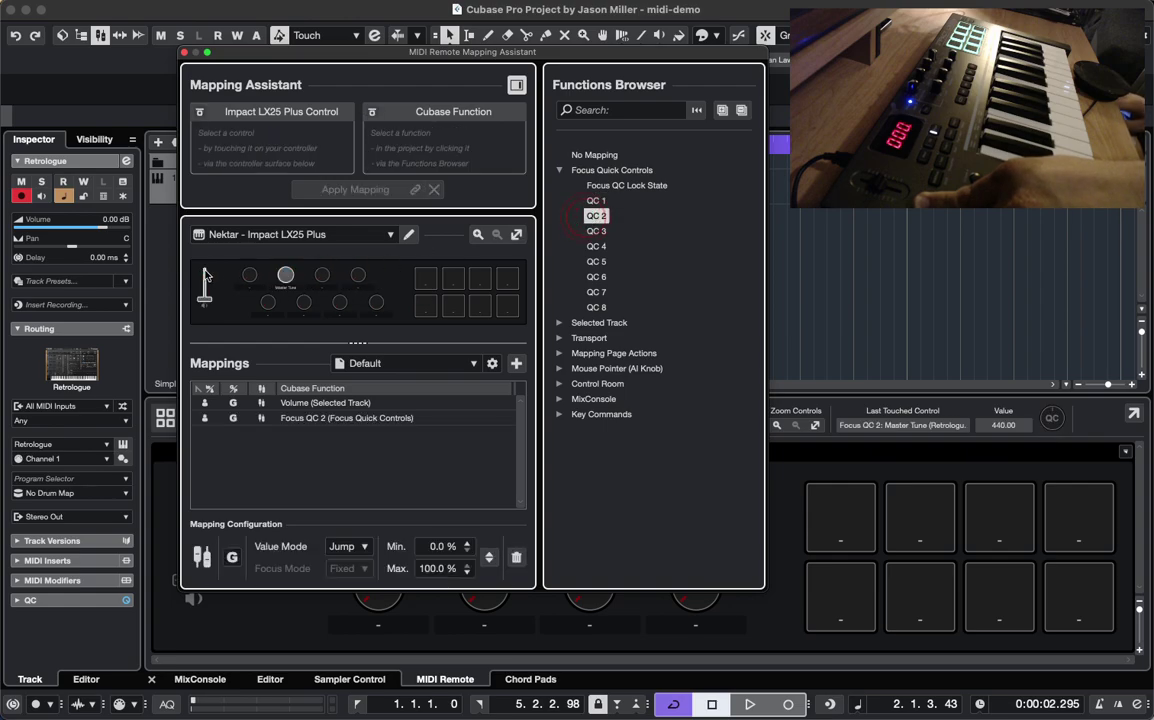
{"action": "left_click", "coordinate": [250, 276]}
{"action": "left_click", "coordinate": [596, 200]}
{"action": "double_click", "coordinate": [251, 279]}
Map the third and fourth knobs of the upper row to Focus Quick Controls QC 3 and QC 4
{"action": "left_click", "coordinate": [329, 281]}
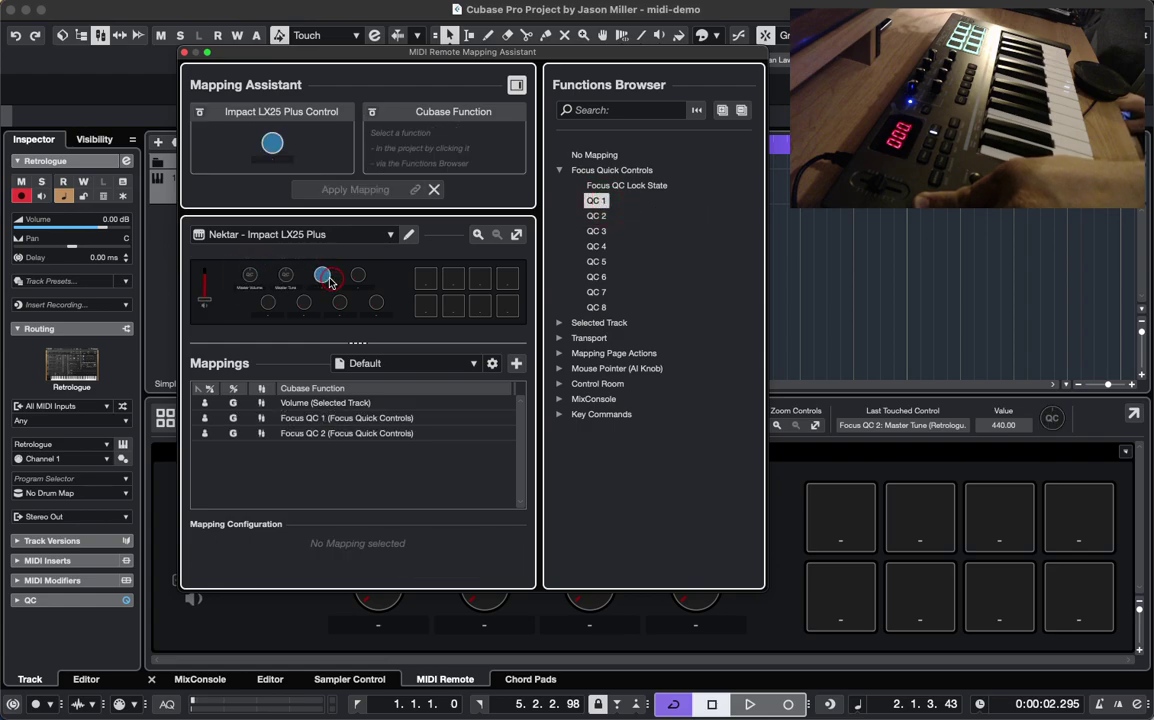
{"action": "double_click", "coordinate": [596, 231]}
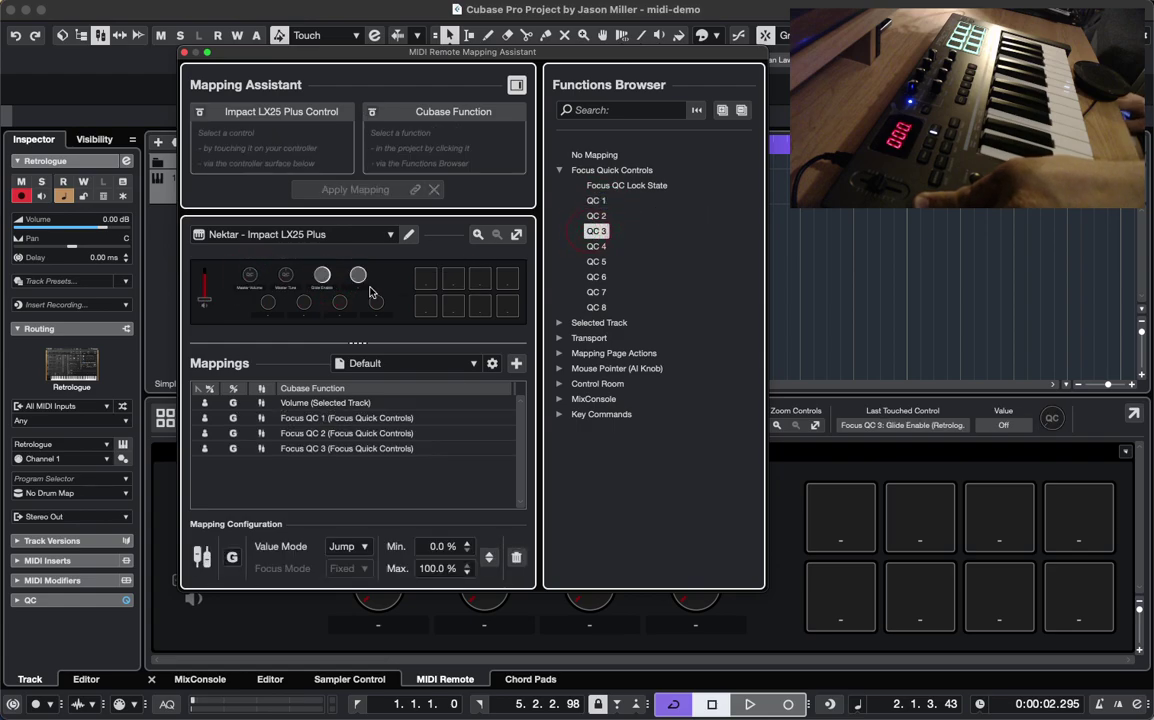
{"action": "left_click", "coordinate": [358, 276]}
{"action": "double_click", "coordinate": [596, 246]}
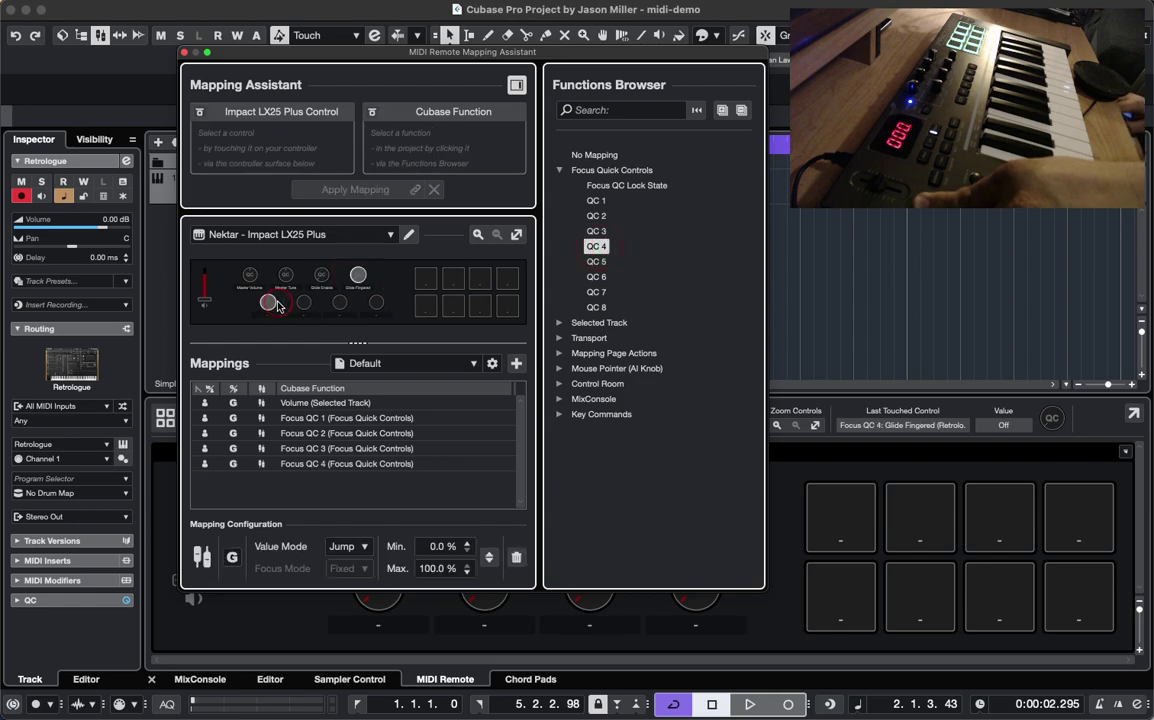
Map the four lower-row knobs in order to Focus Quick Controls QC 5, QC 6, QC 7 and QC 8
{"action": "left_click", "coordinate": [268, 303]}
{"action": "left_click", "coordinate": [597, 262]}
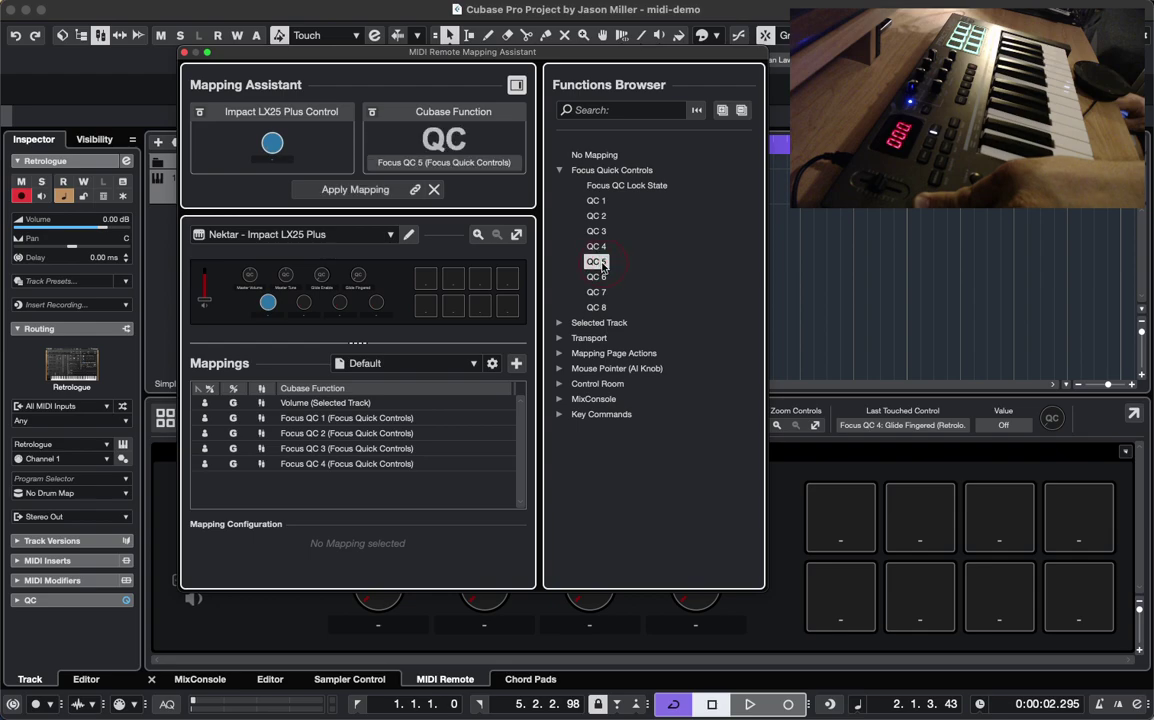
{"action": "double_click", "coordinate": [597, 262]}
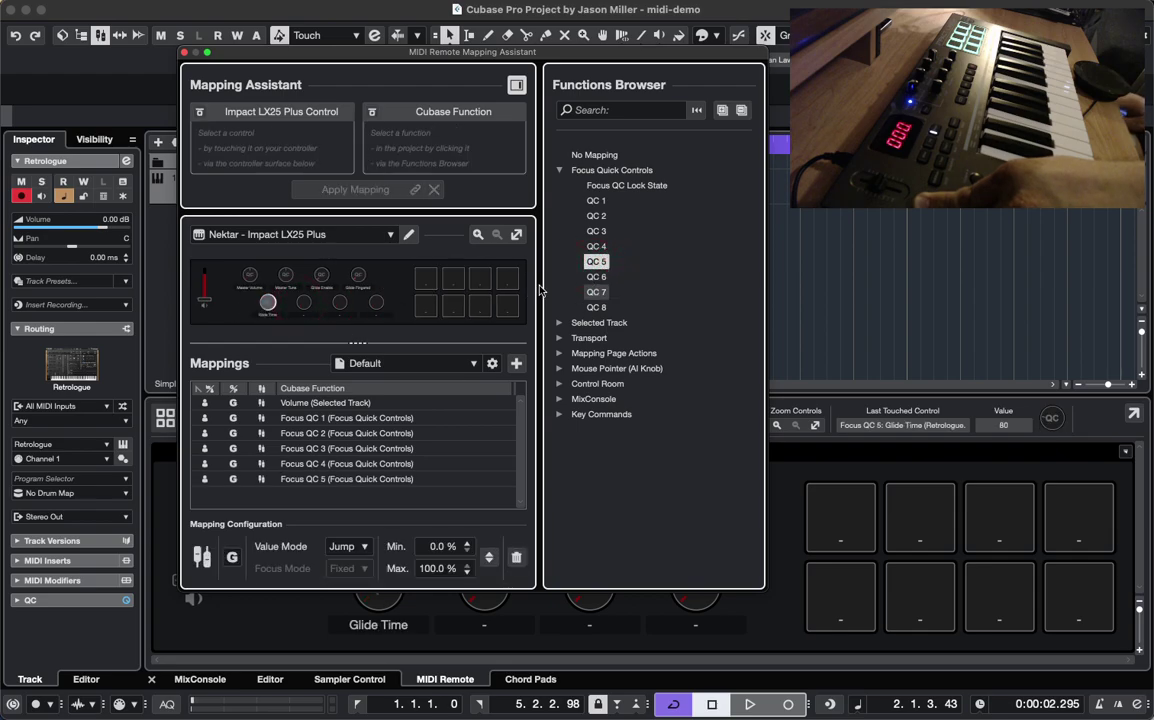
{"action": "double_click", "coordinate": [596, 277]}
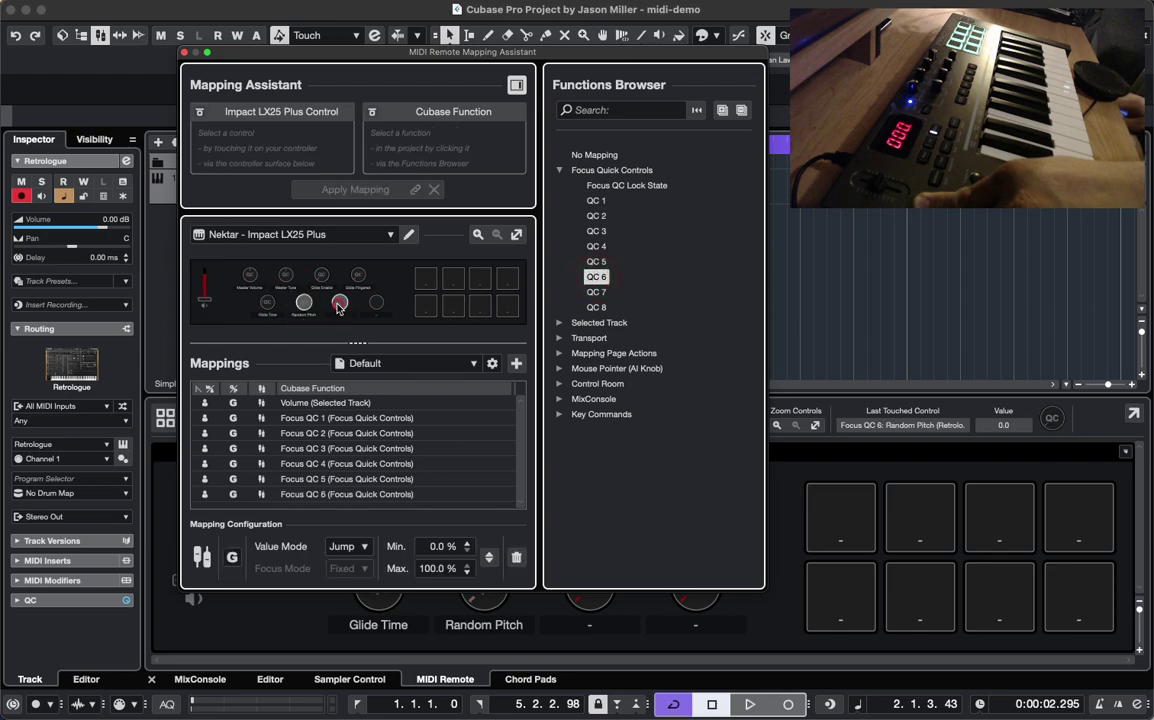
{"action": "double_click", "coordinate": [596, 292]}
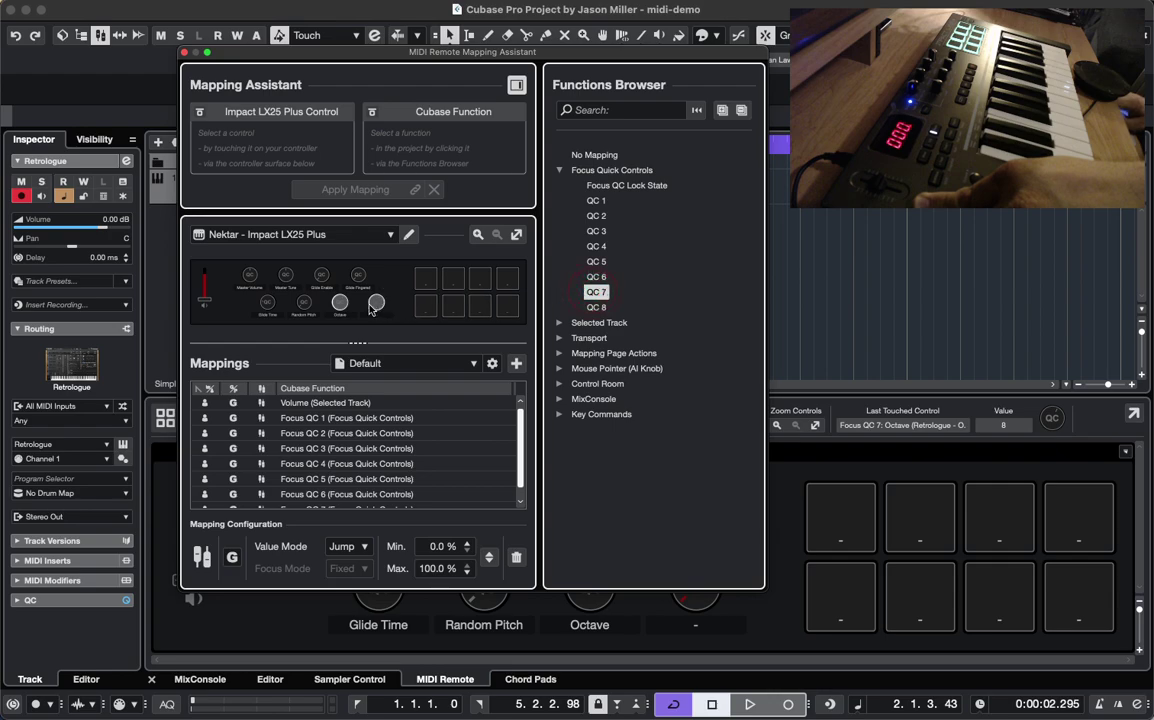
{"action": "double_click", "coordinate": [597, 307]}
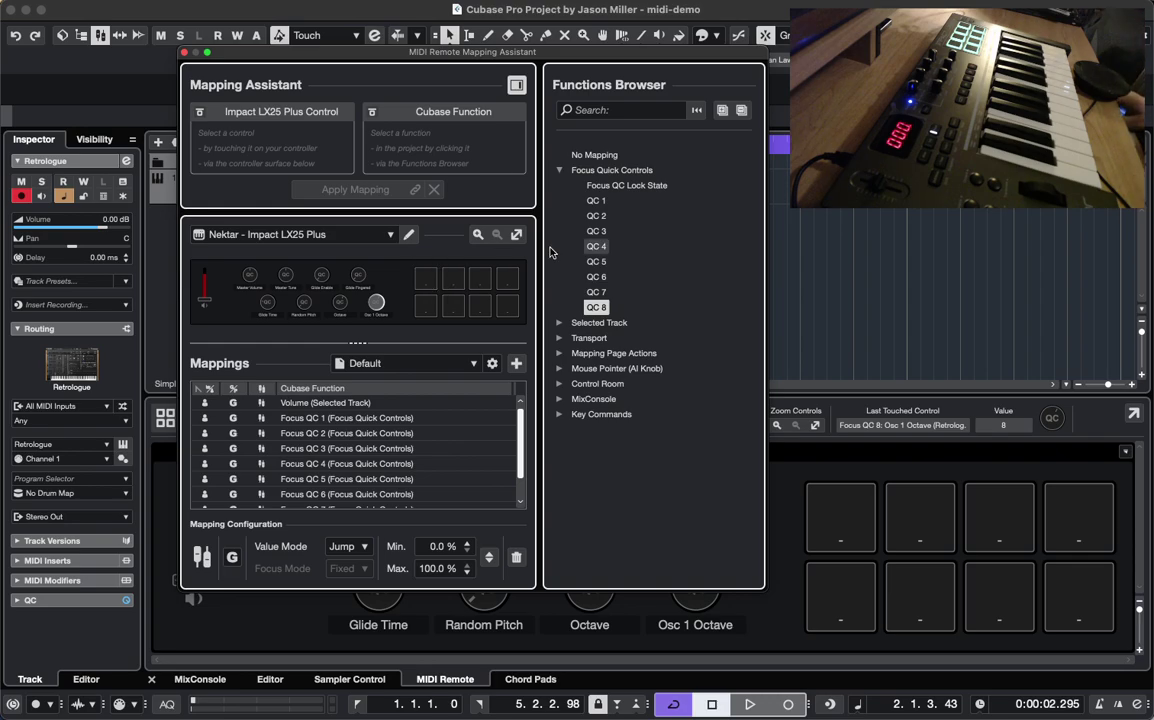
Map the four upper-row trigger pads in order to the Transport functions Start, Stop, Rewind and Forward
{"action": "left_click", "coordinate": [425, 284]}
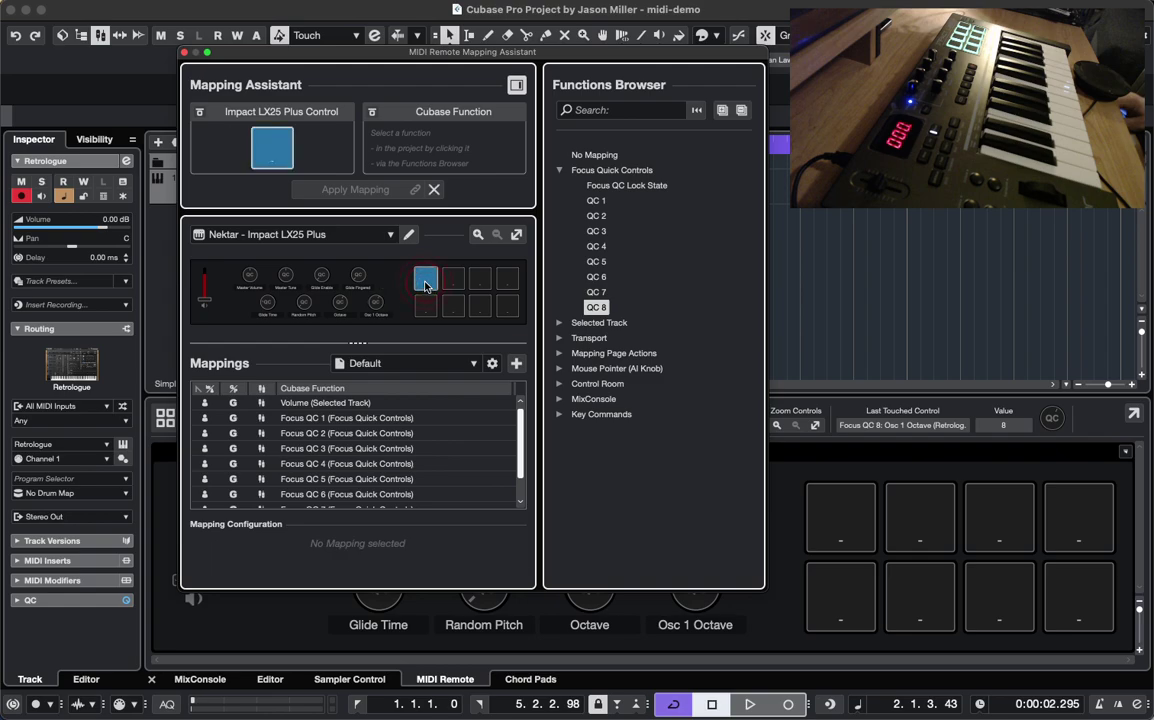
{"action": "left_click", "coordinate": [558, 172]}
{"action": "left_click", "coordinate": [559, 200]}
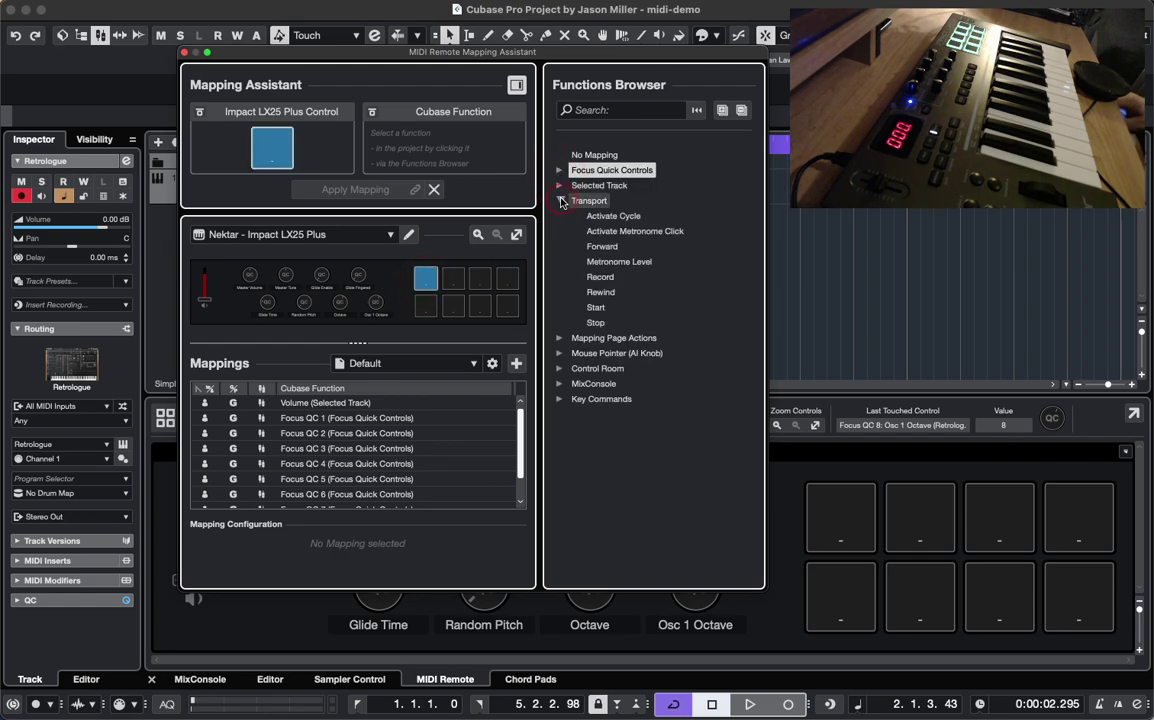
{"action": "double_click", "coordinate": [596, 309]}
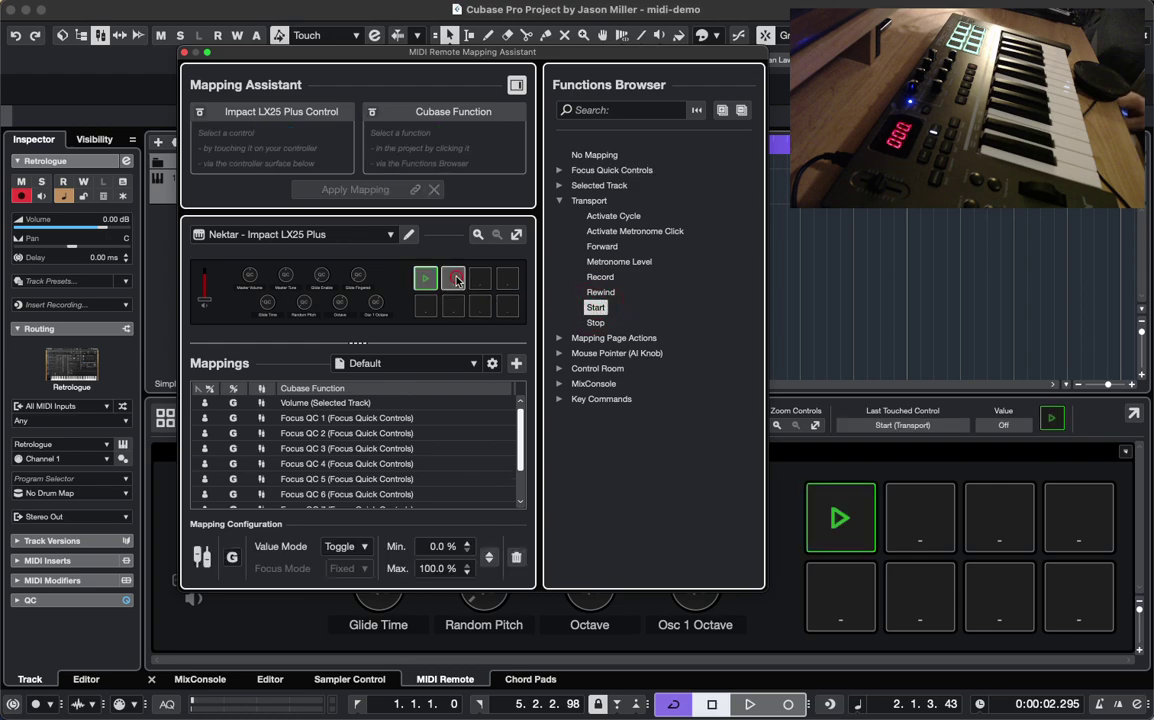
{"action": "double_click", "coordinate": [595, 323]}
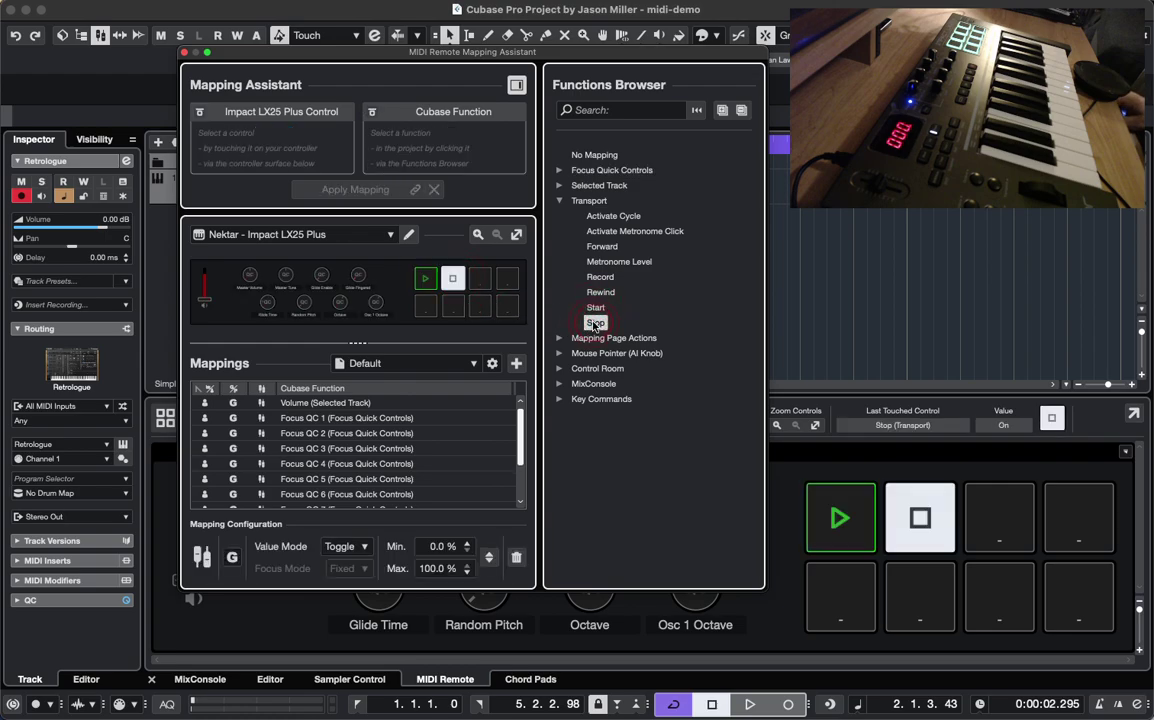
{"action": "double_click", "coordinate": [610, 292]}
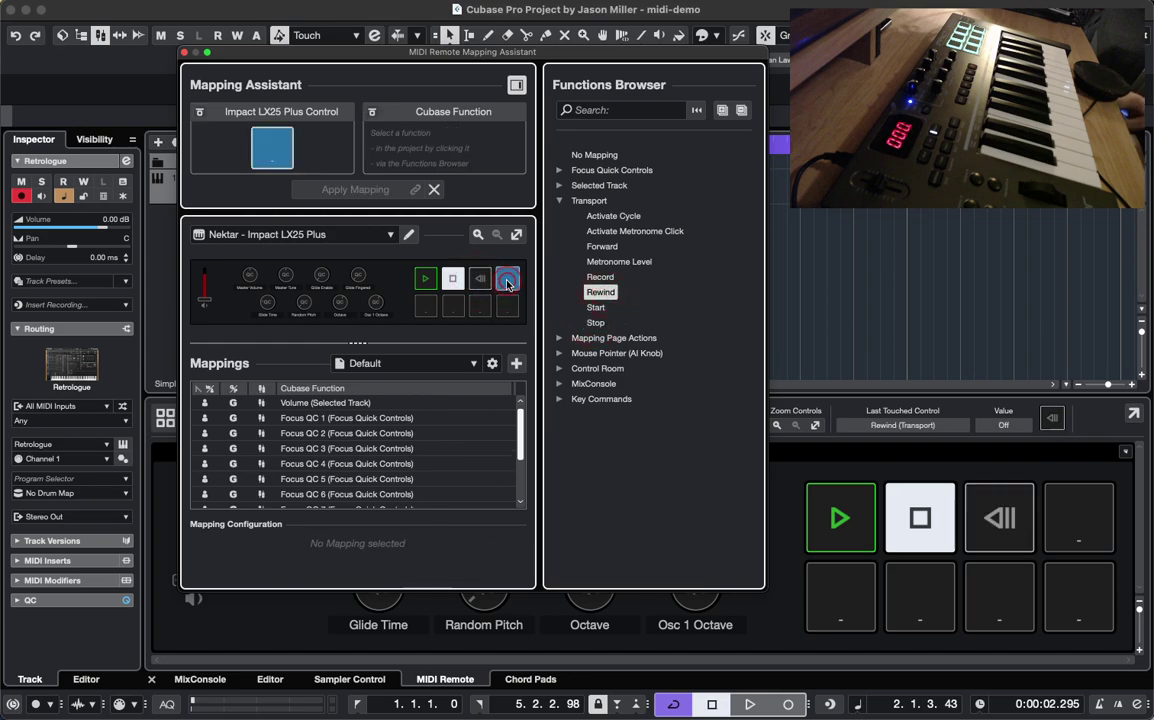
{"action": "double_click", "coordinate": [601, 246]}
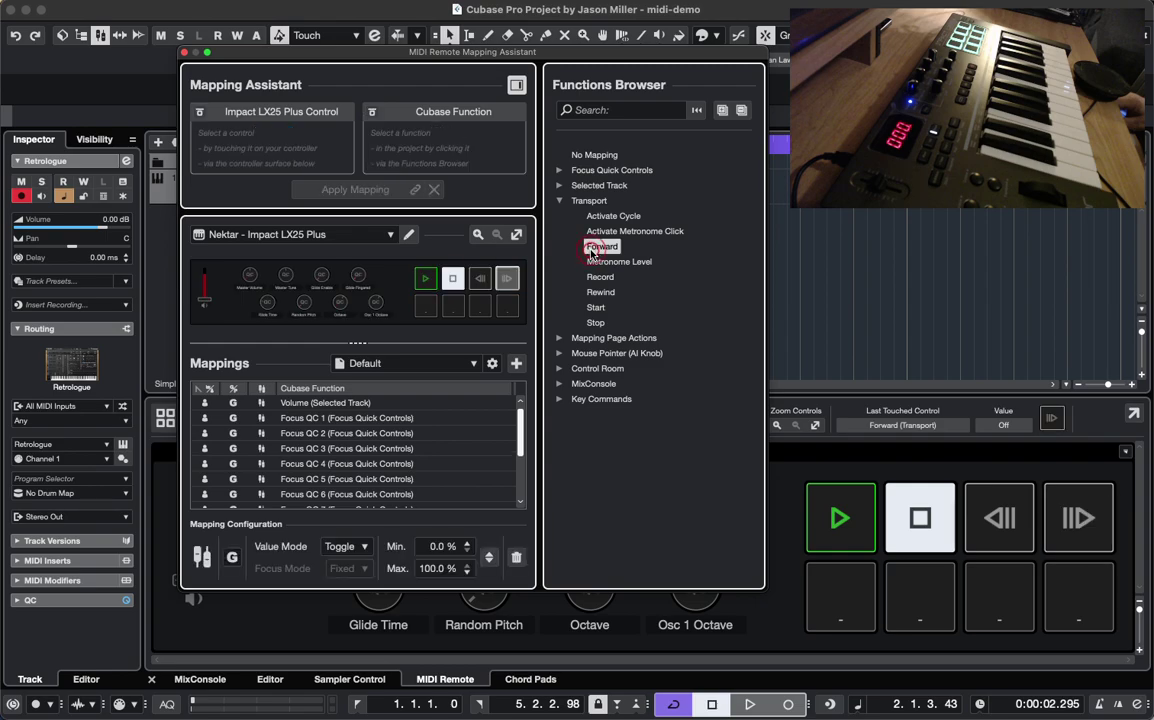
Map the first three lower-row pads in order to the Transport functions Activate Metronome Click, Activate Cycle and Record
{"action": "left_click", "coordinate": [426, 306]}
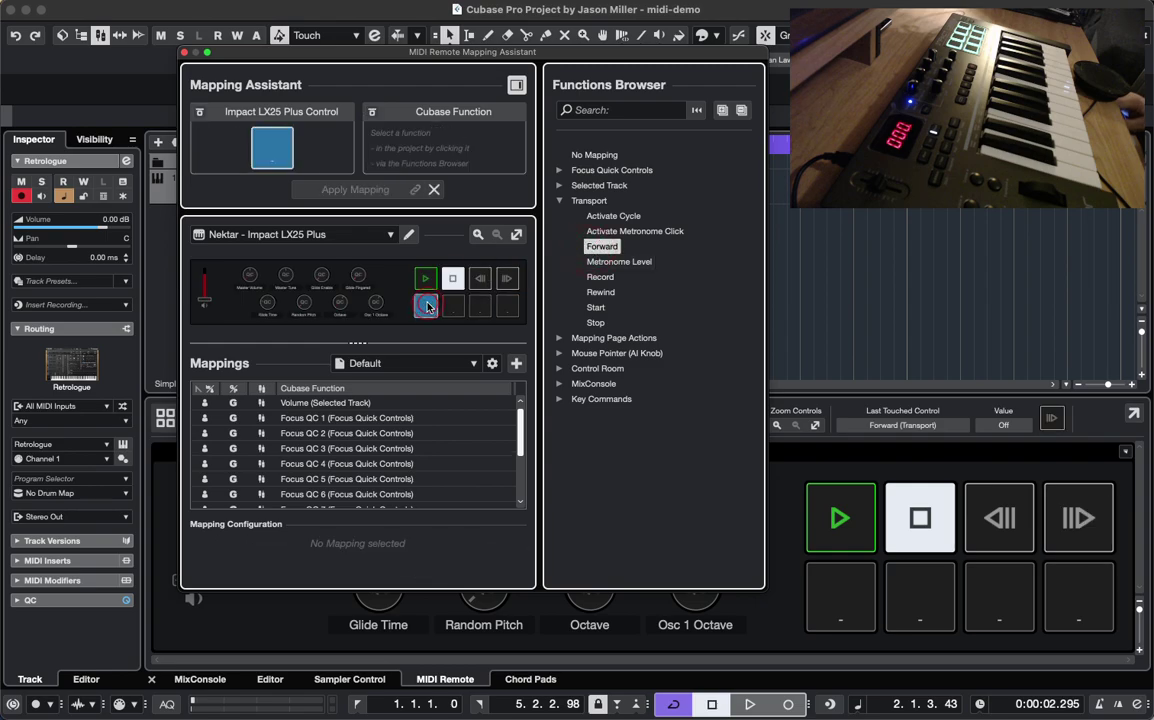
{"action": "double_click", "coordinate": [611, 231]}
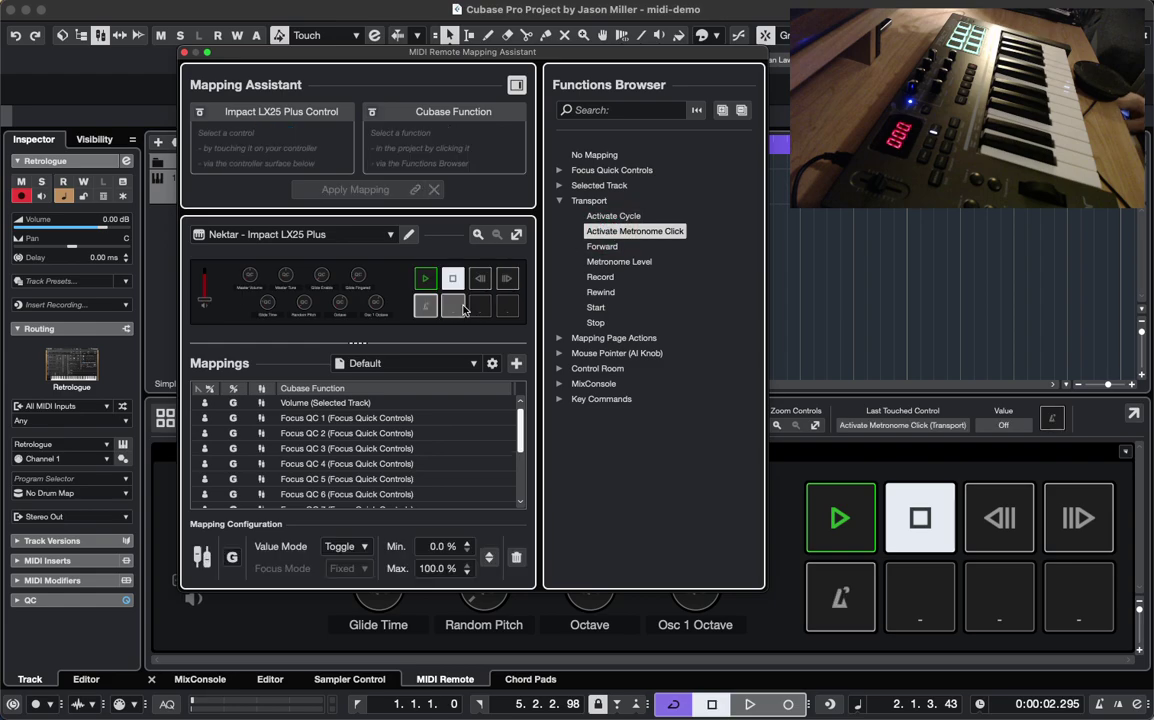
{"action": "double_click", "coordinate": [632, 218]}
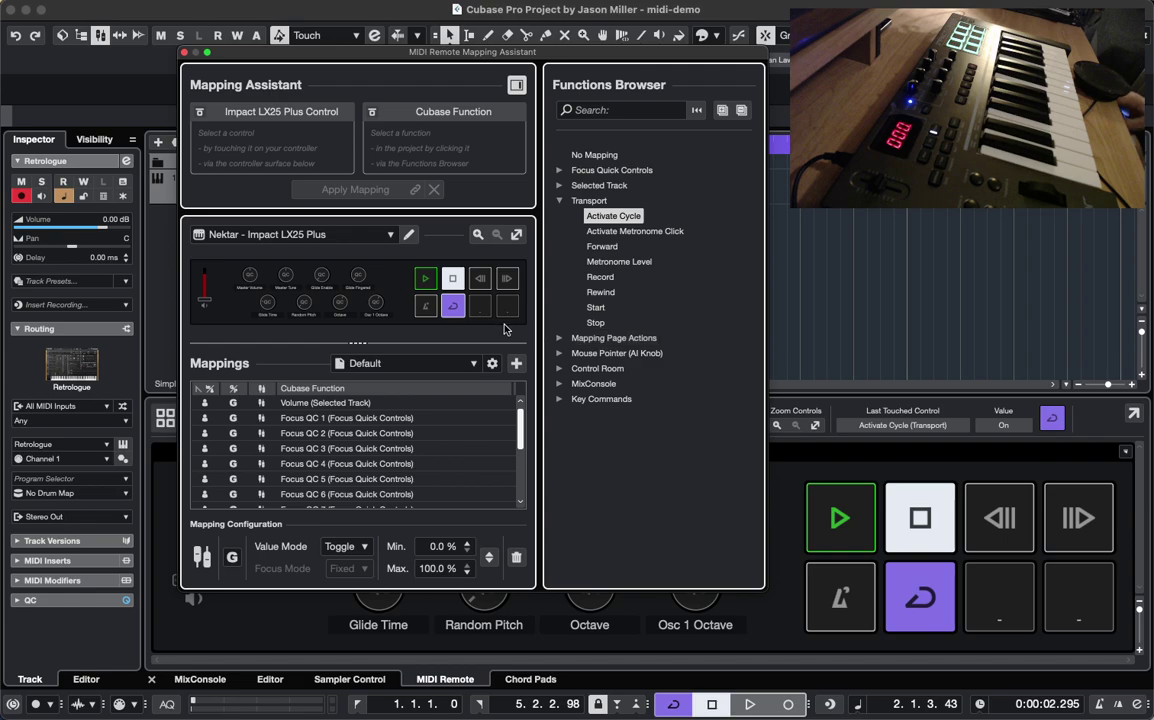
{"action": "double_click", "coordinate": [605, 279]}
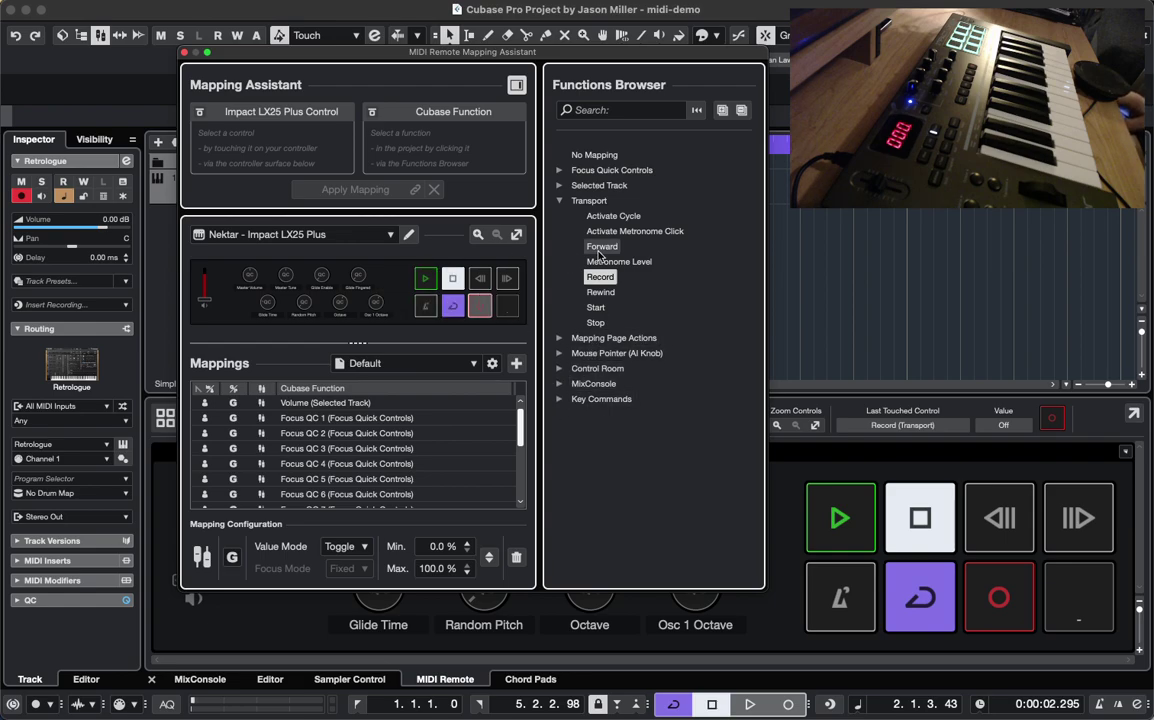
Remove the unassigned fourth pad of the lower row from the controller surface, returning to the mapped surface view
{"action": "left_click", "coordinate": [507, 312]}
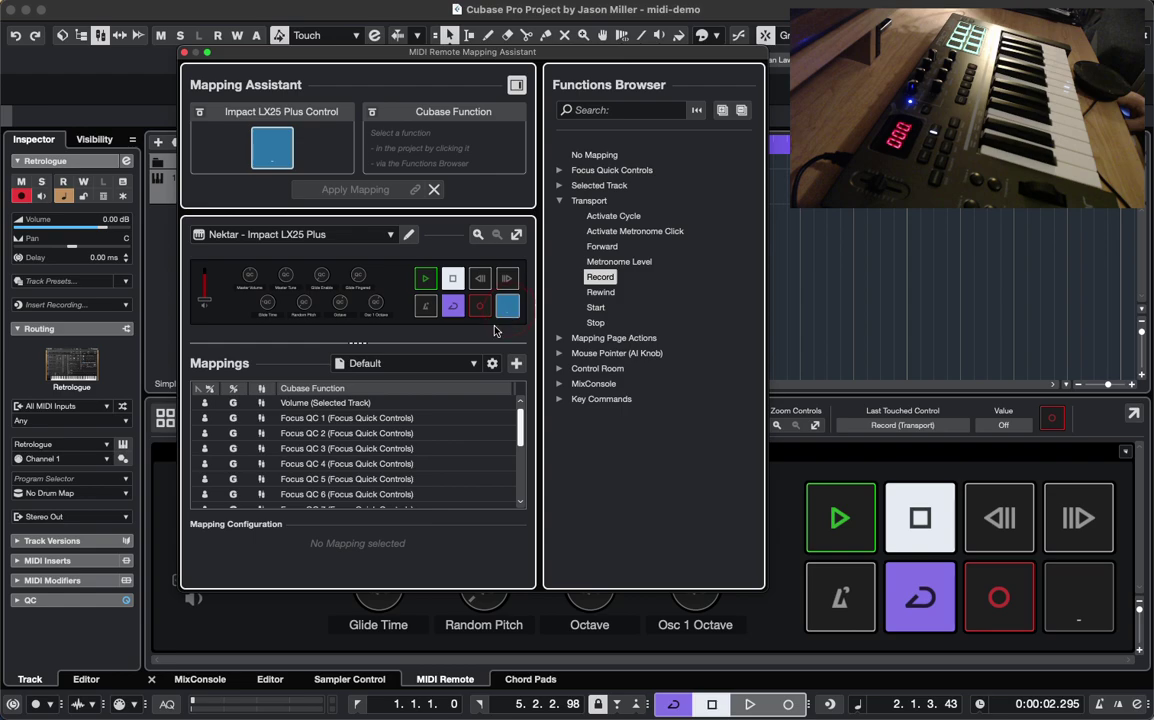
{"action": "left_click", "coordinate": [184, 53]}
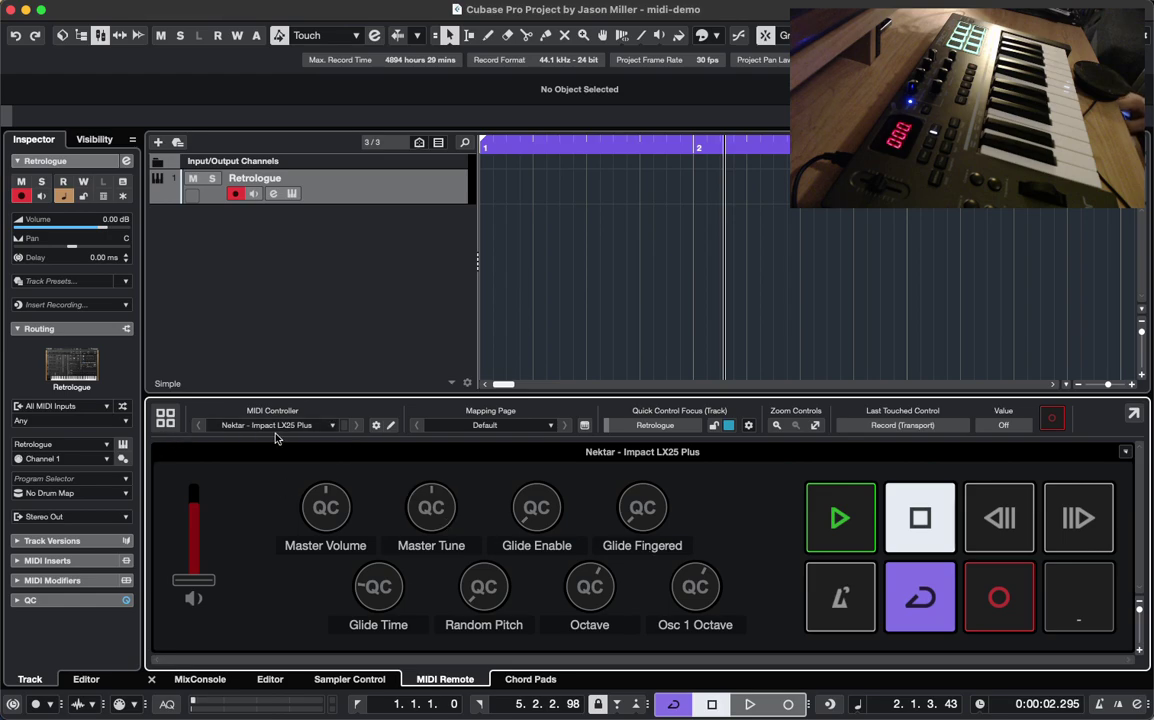
{"action": "left_click", "coordinate": [391, 426]}
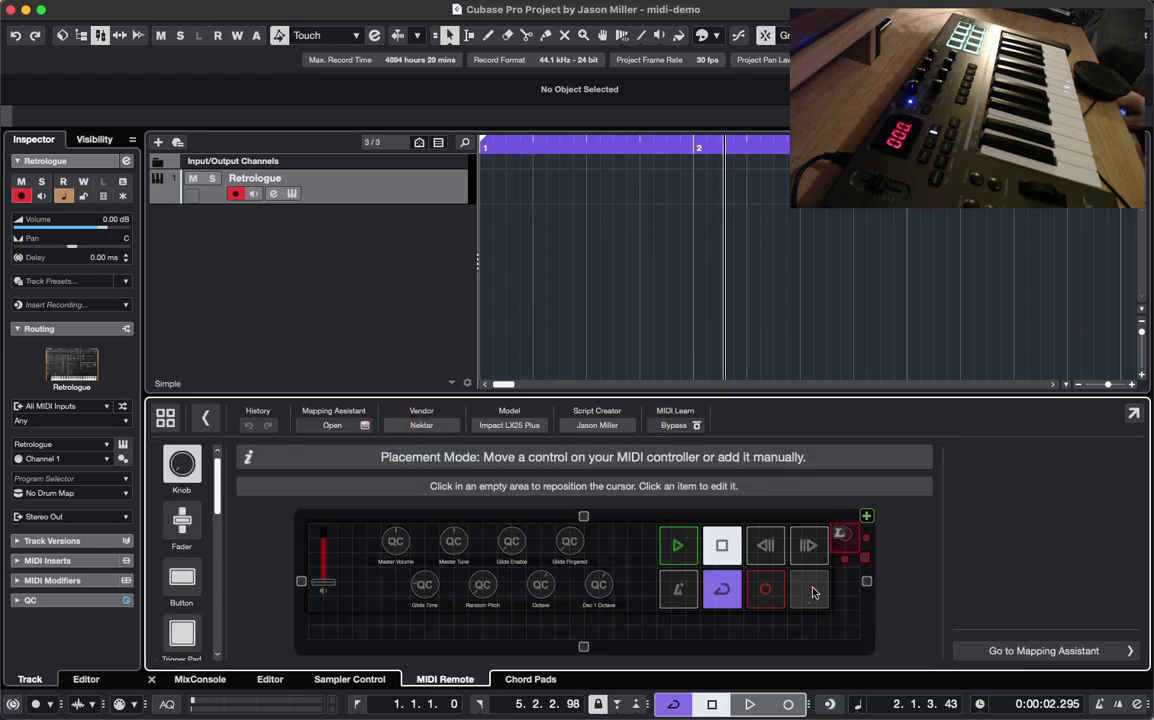
{"action": "left_click", "coordinate": [815, 585]}
{"action": "left_click", "coordinate": [836, 561]}
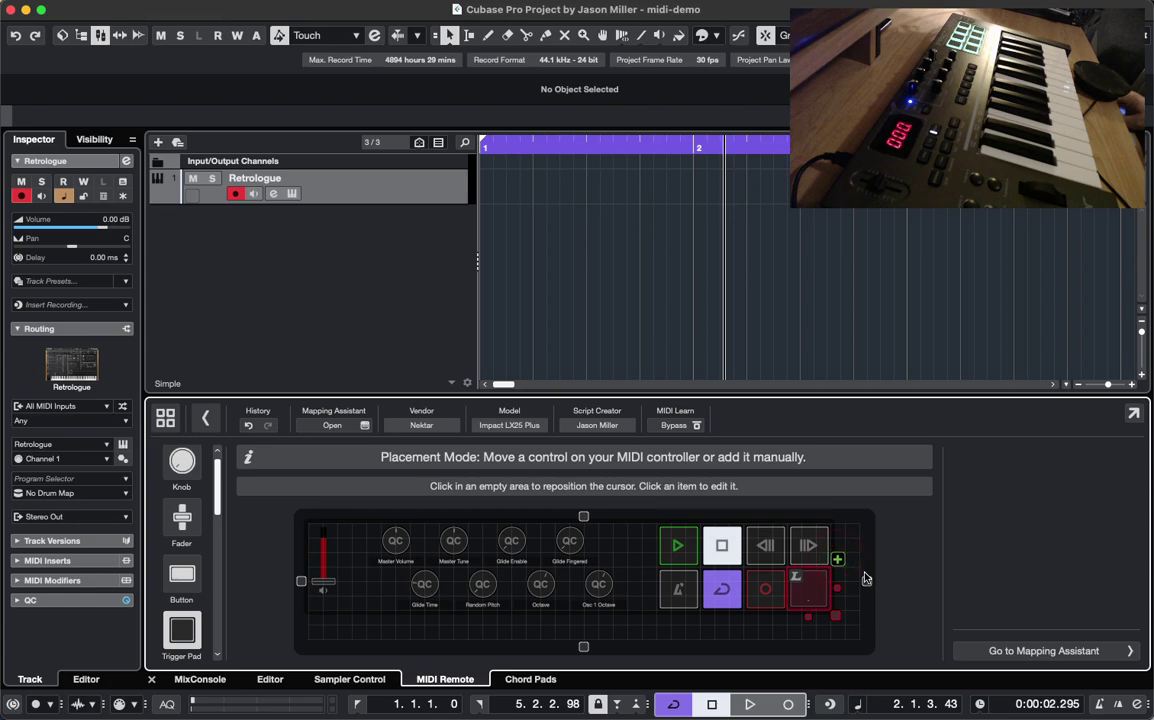
{"action": "left_click", "coordinate": [615, 538]}
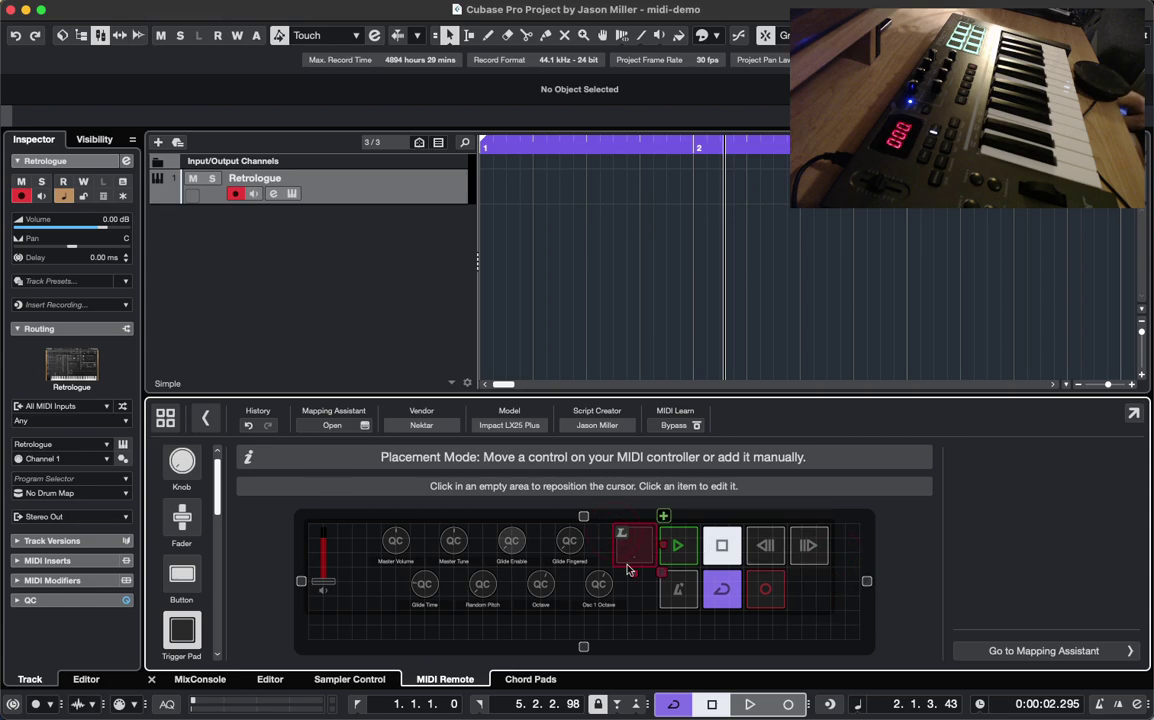
{"action": "left_click", "coordinate": [1044, 651]}
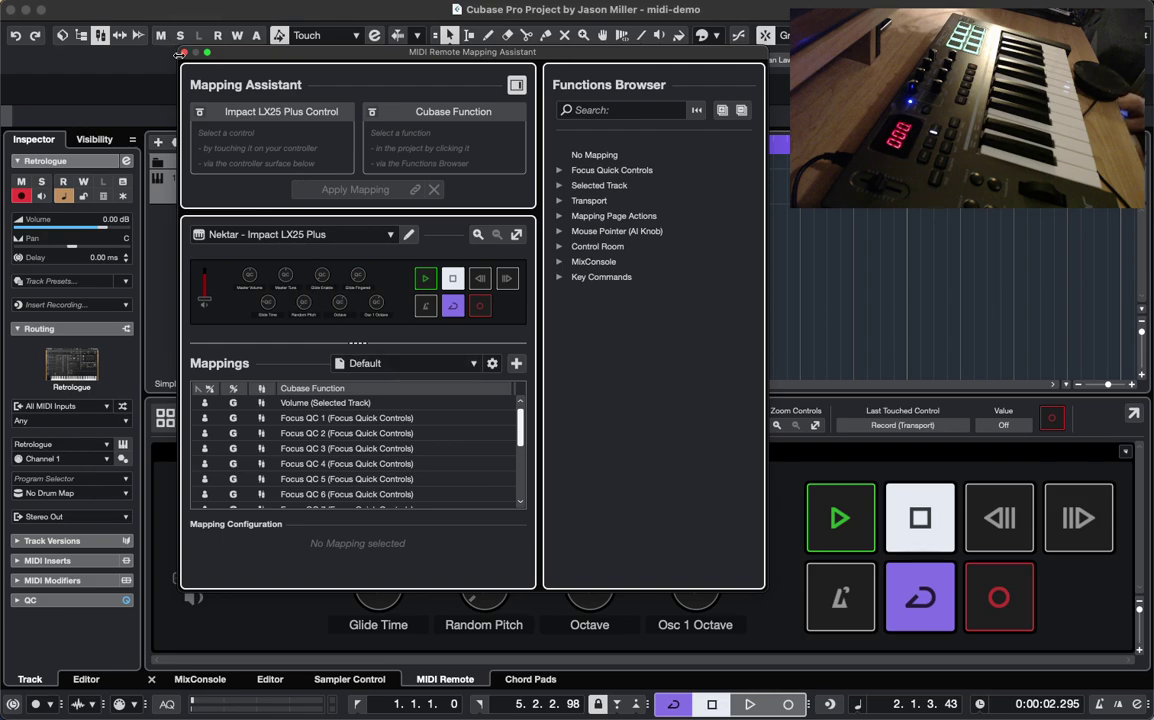
{"action": "left_click", "coordinate": [183, 53]}
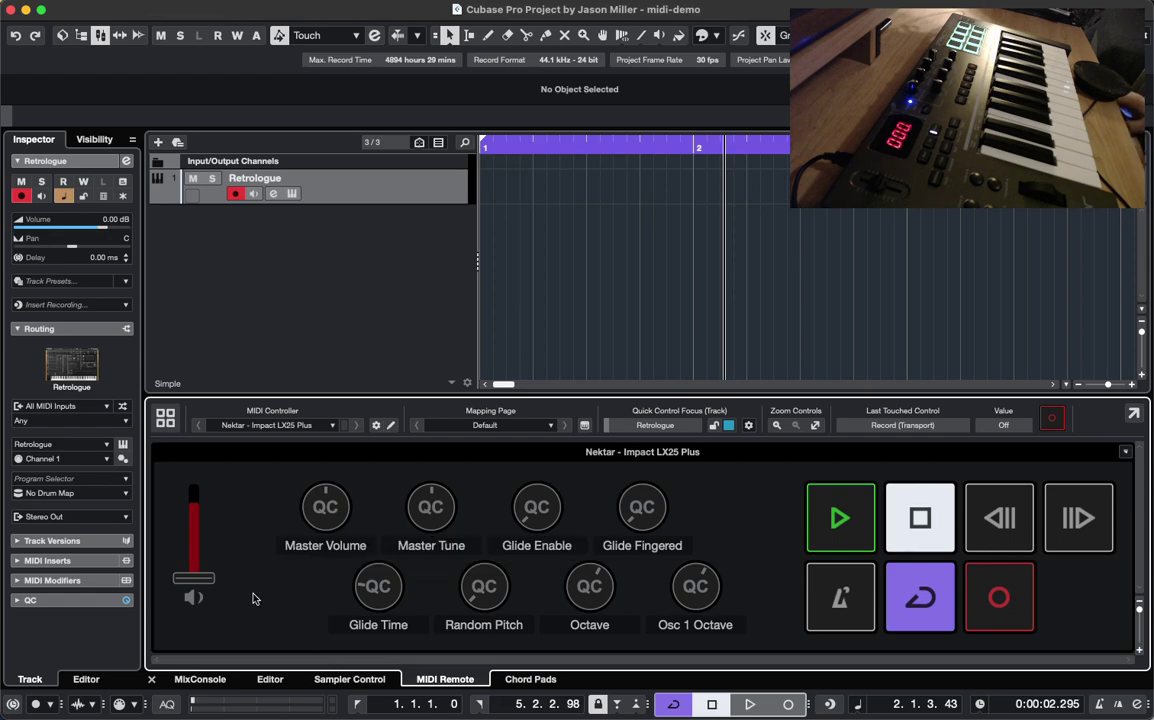
Expand the Retrologue track's Quick Controls section in the Inspector and show the Quick Controls strip in the Retrologue instrument window
{"action": "left_click", "coordinate": [357, 186]}
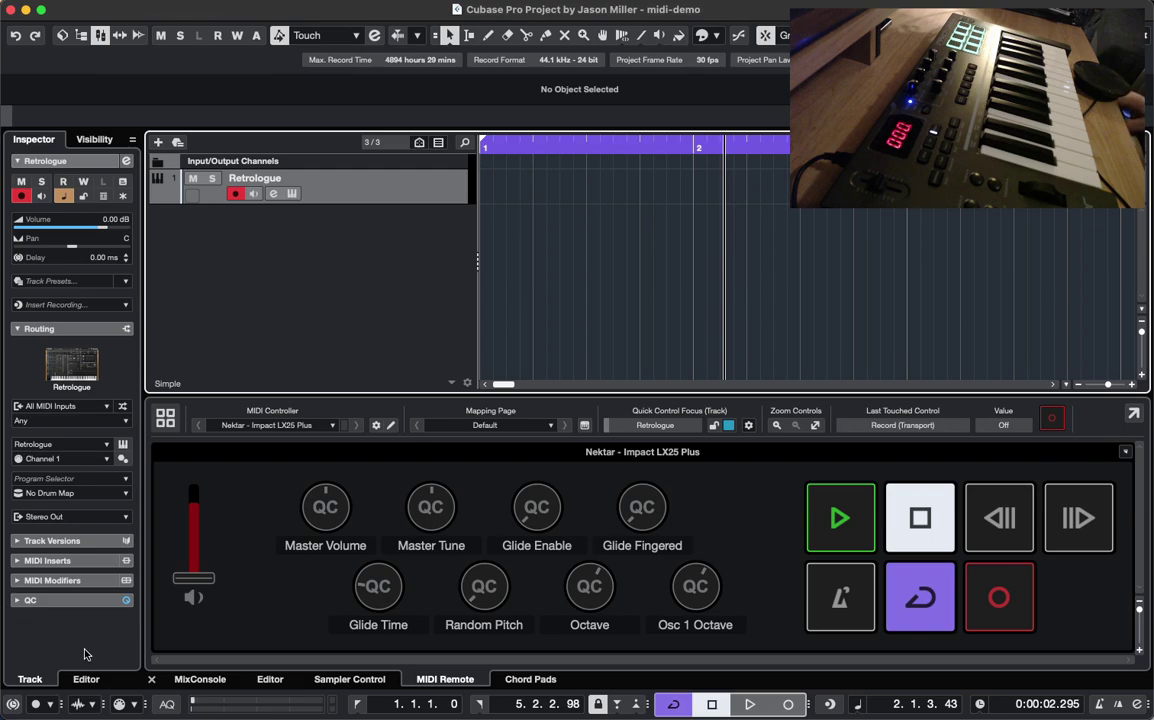
{"action": "left_click", "coordinate": [16, 601]}
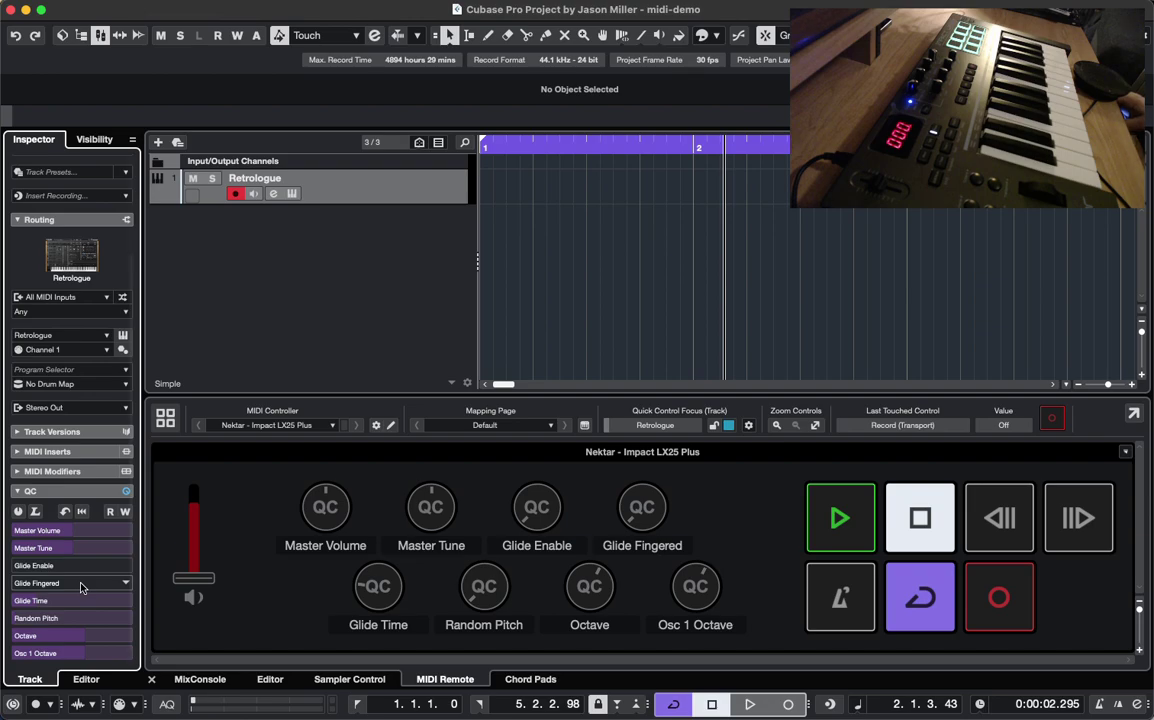
{"action": "left_click", "coordinate": [292, 194]}
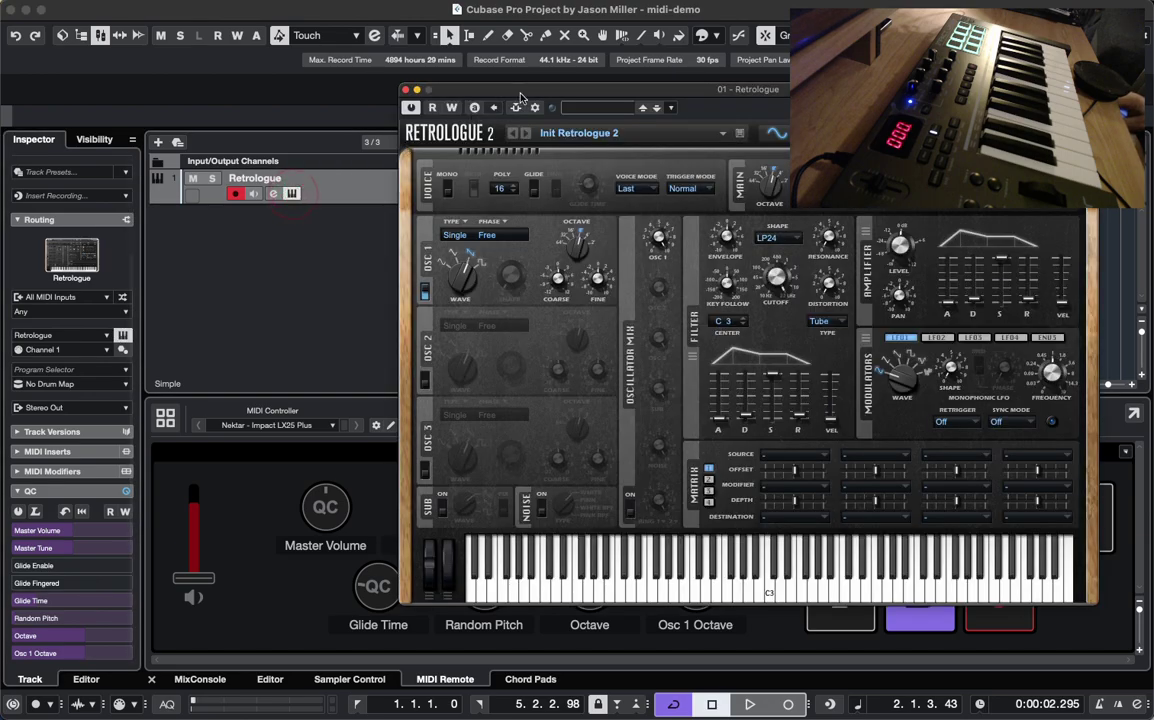
{"action": "left_click_drag", "start_coordinate": [538, 92], "coordinate": [313, 222]}
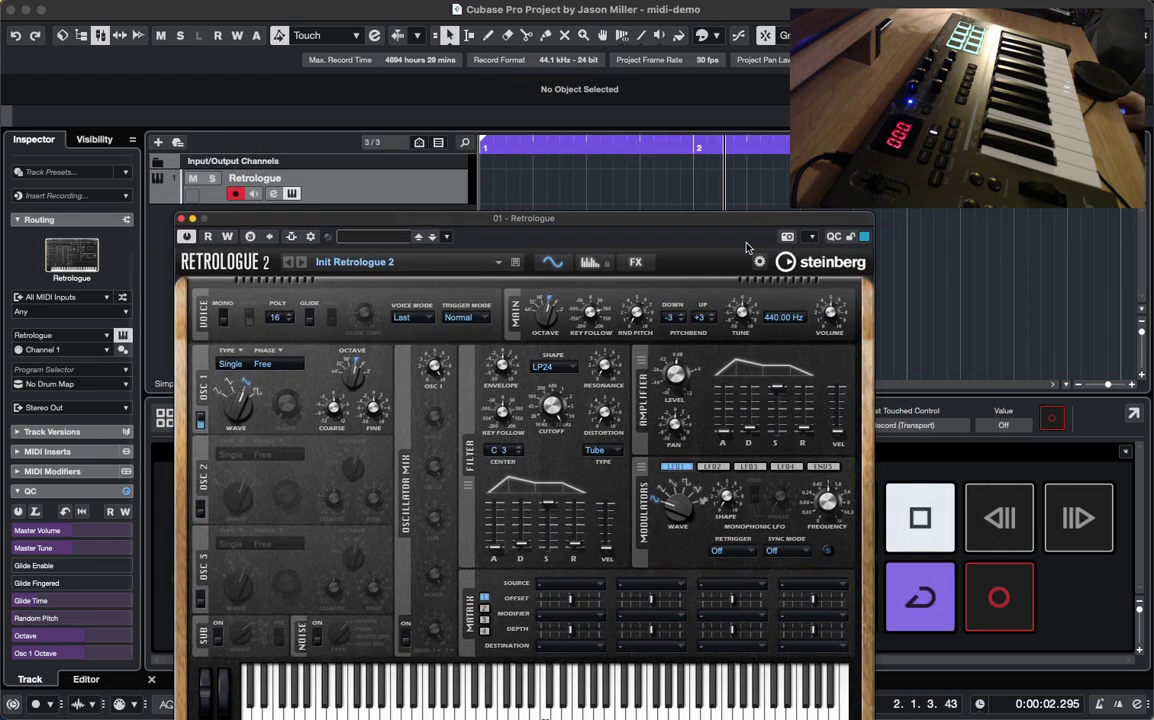
{"action": "left_click", "coordinate": [833, 237]}
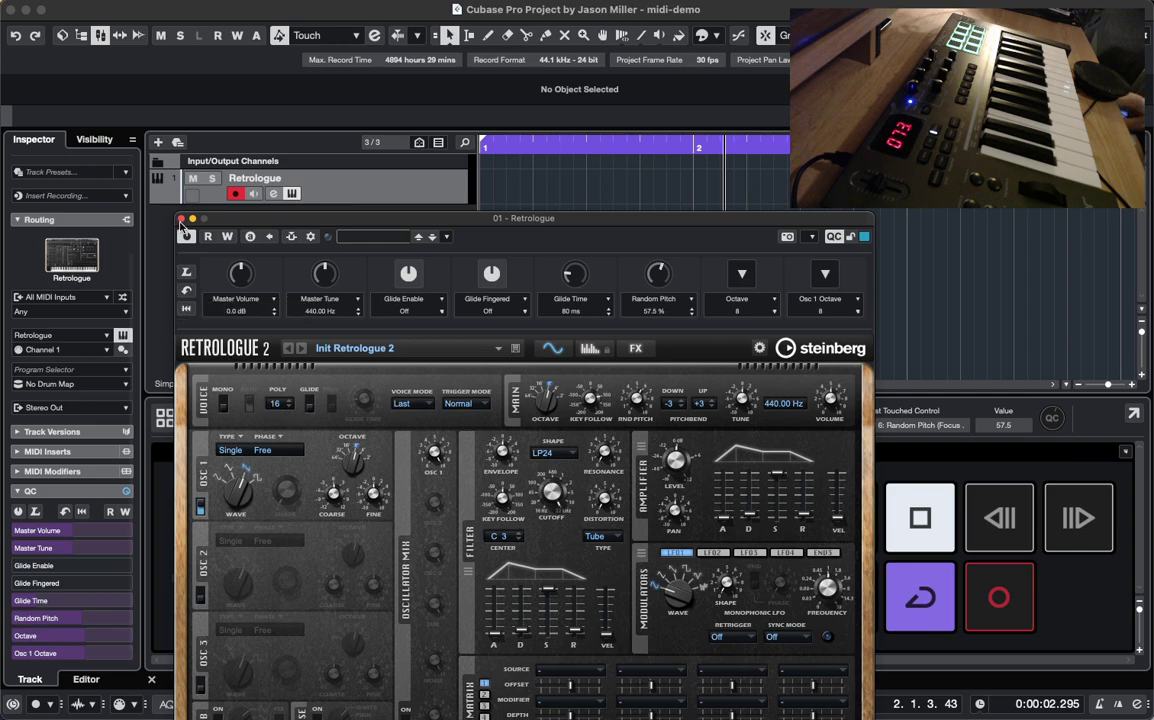
{"action": "left_click", "coordinate": [180, 219]}
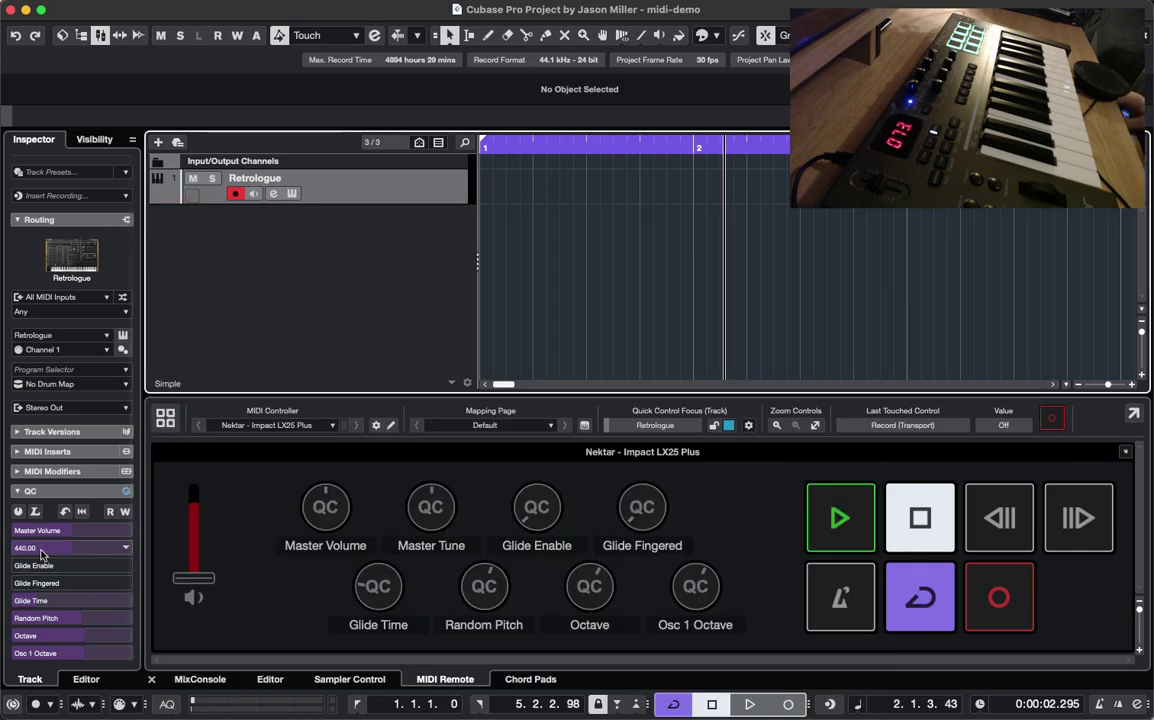
{"action": "left_click", "coordinate": [291, 195]}
{"action": "left_click_drag", "start_coordinate": [416, 222], "coordinate": [479, 61]}
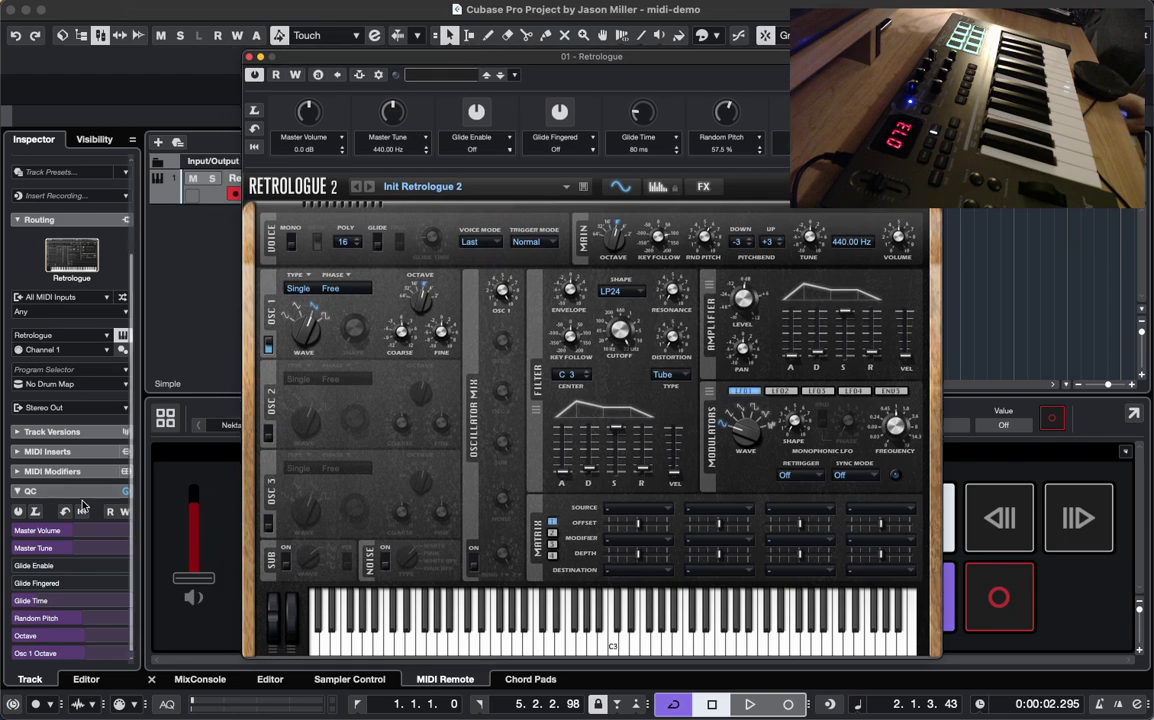
Check that QC is enabled in the Inspector's section setup and expand the QC section again
{"action": "left_click", "coordinate": [17, 491]}
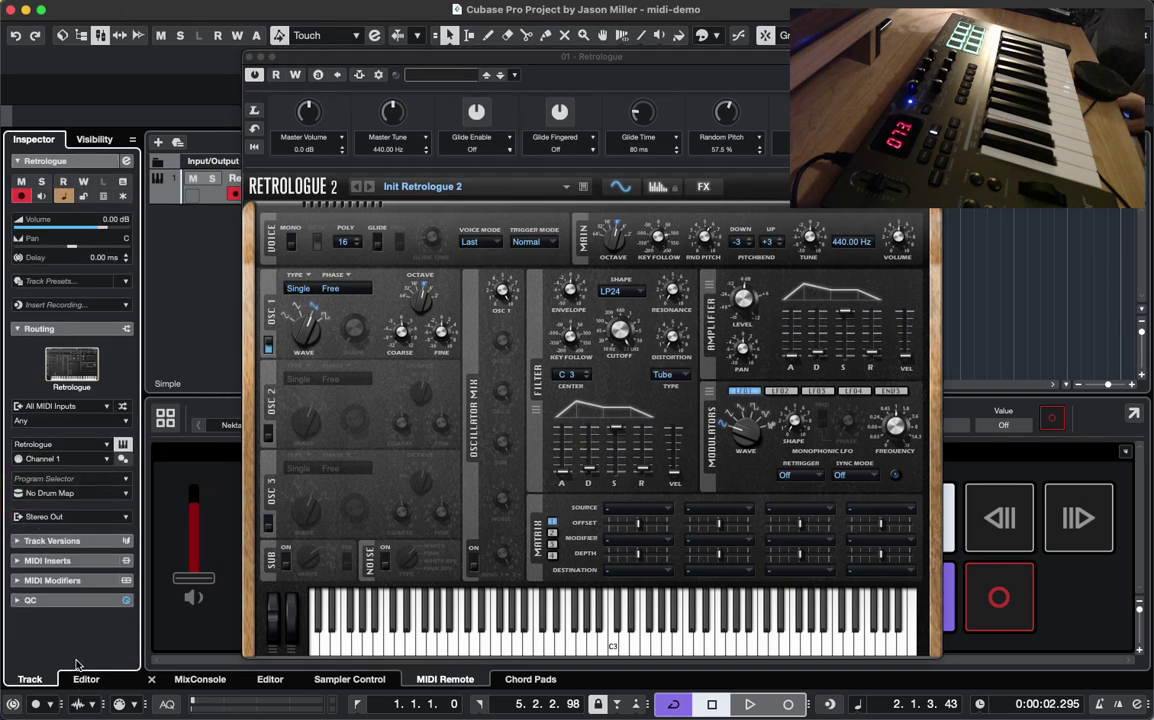
{"action": "right_click", "coordinate": [92, 632]}
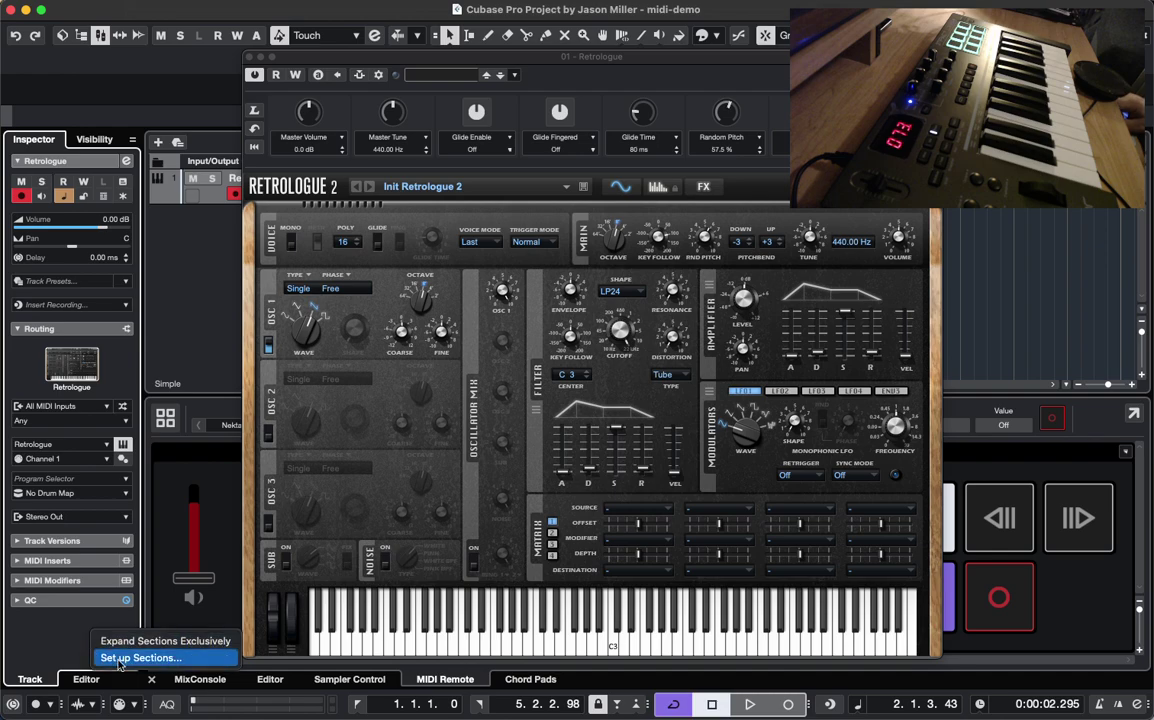
{"action": "left_click", "coordinate": [119, 658]}
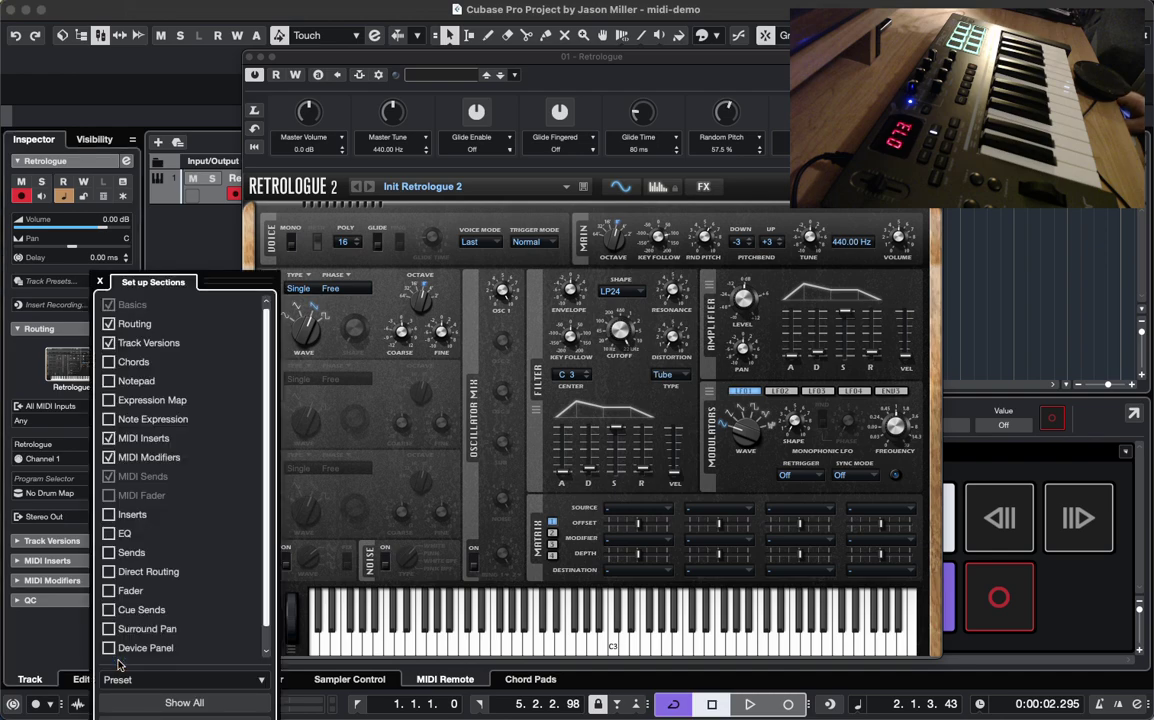
{"action": "scroll", "coordinate": [132, 605], "scroll_direction": "down", "scroll_amount": 1}
{"action": "left_click", "coordinate": [109, 649]}
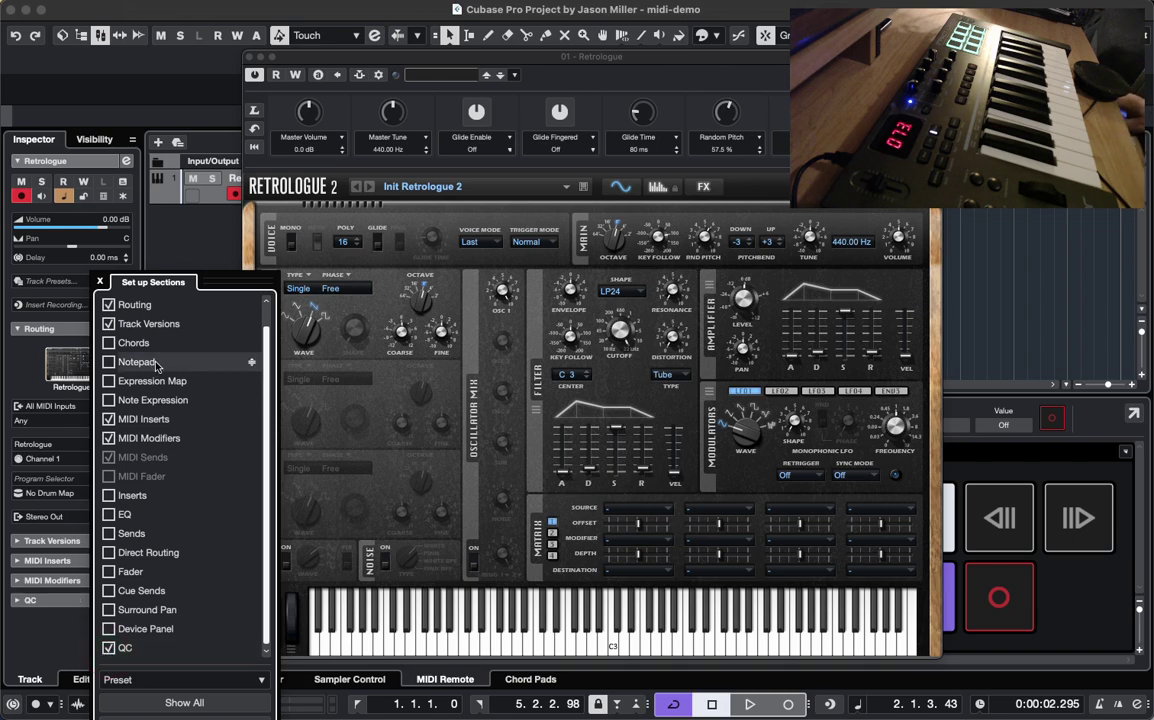
{"action": "left_click", "coordinate": [101, 282]}
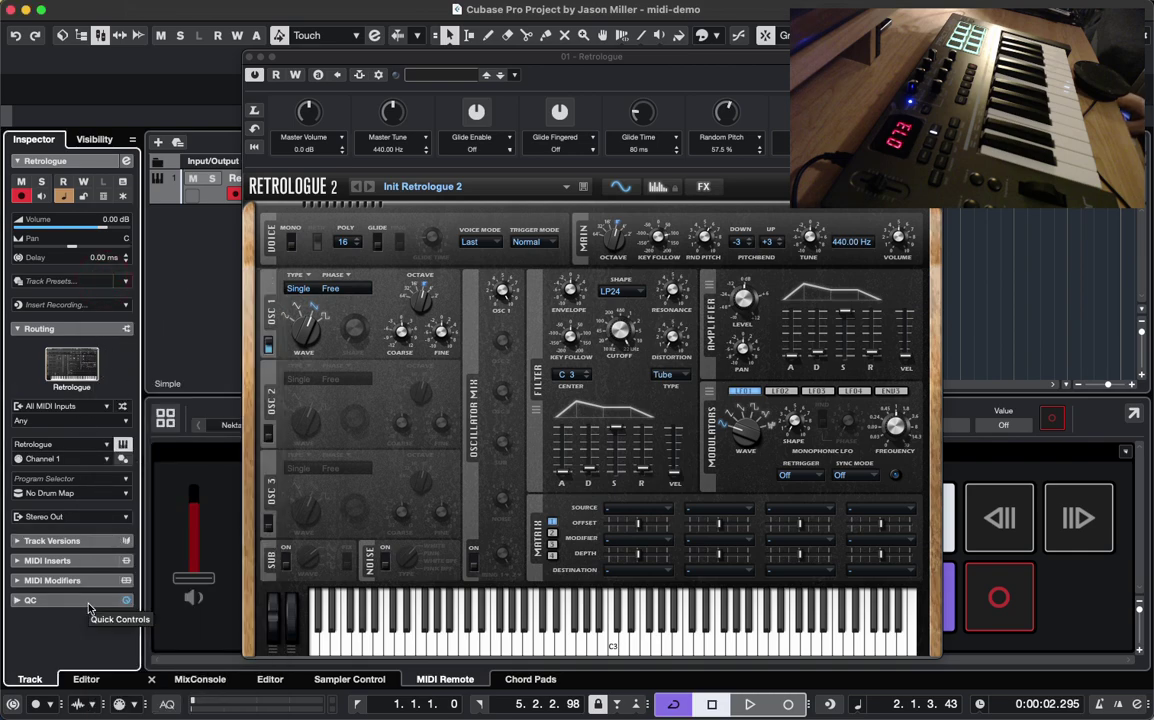
{"action": "left_click", "coordinate": [17, 601]}
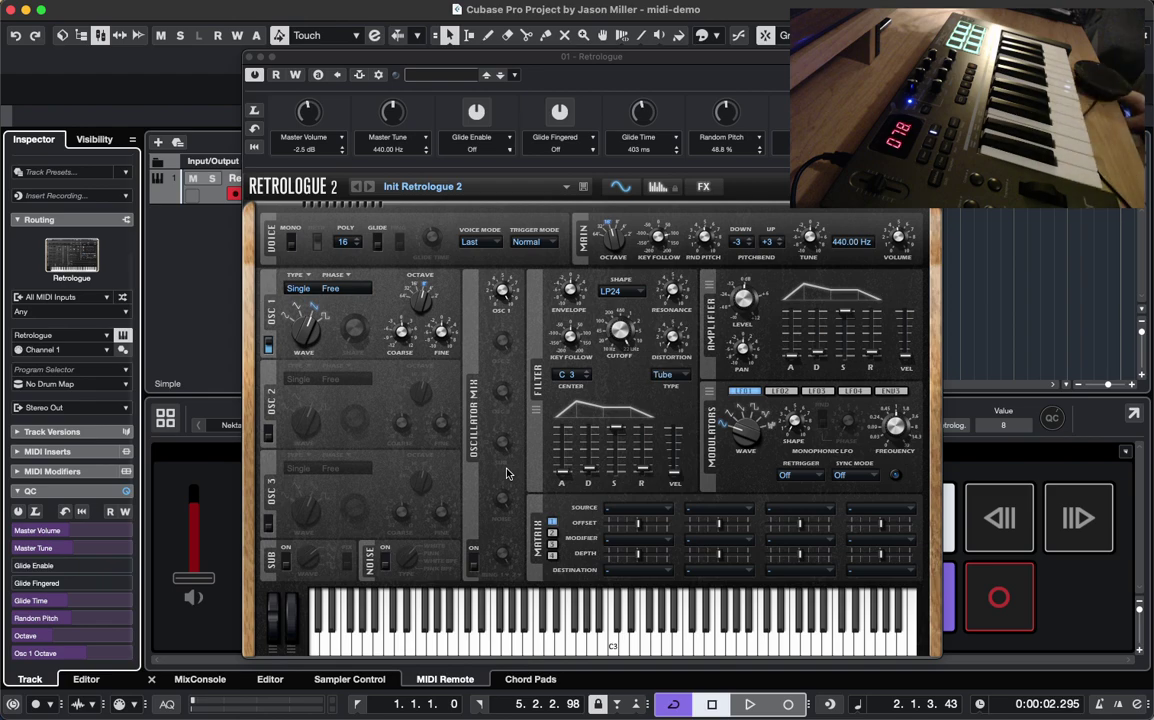
Turn on Learn mode for the track's Quick Controls and assign Retrologue's Filter Cutoff to the first slot
{"action": "mouse_move", "coordinate": [628, 341]}
{"action": "left_click", "coordinate": [35, 512]}
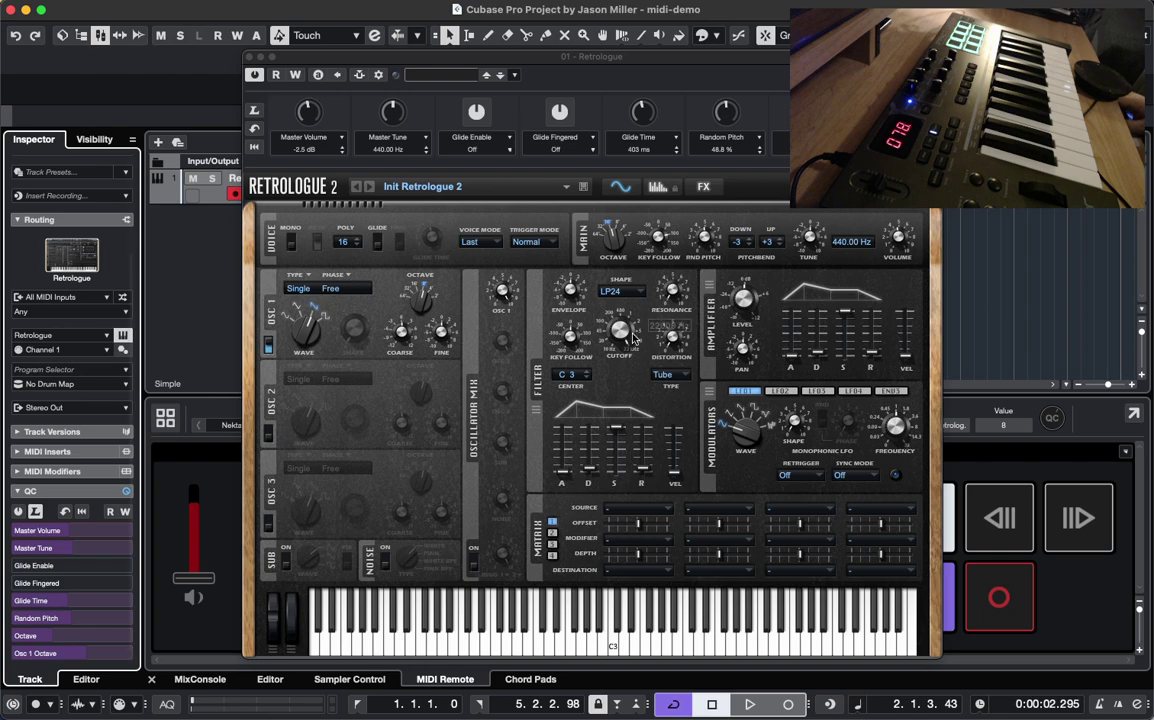
{"action": "left_click_drag", "start_coordinate": [620, 330], "coordinate": [620, 414]}
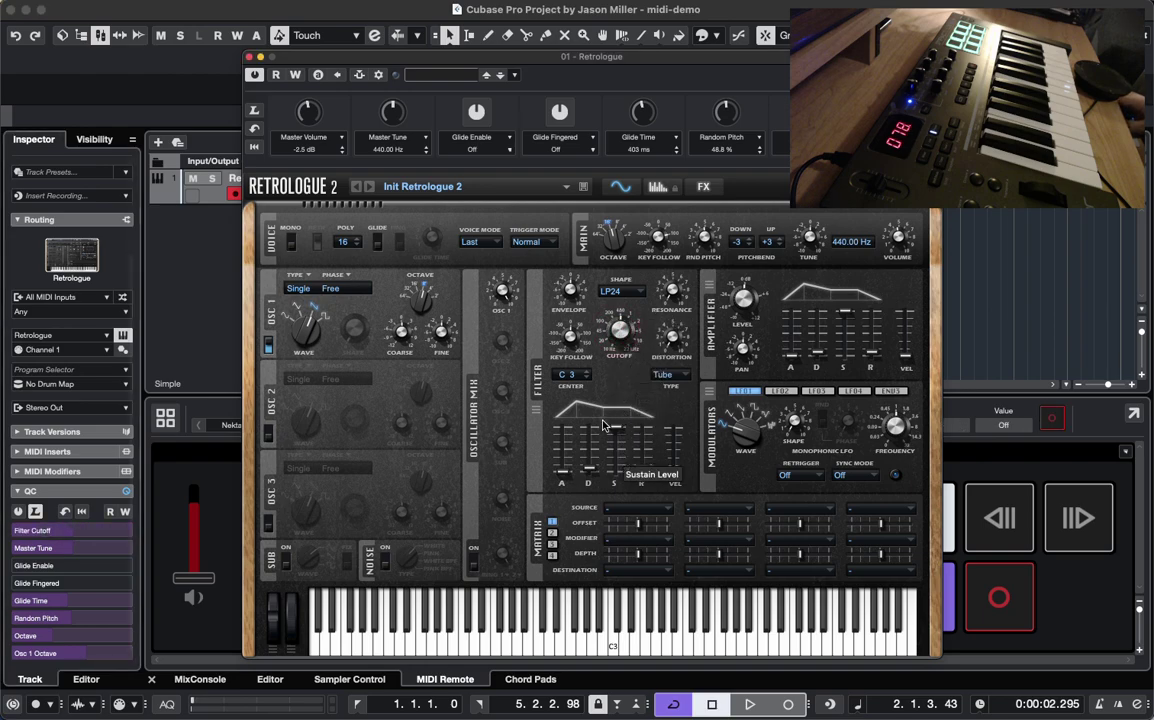
{"action": "mouse_move", "coordinate": [45, 540]}
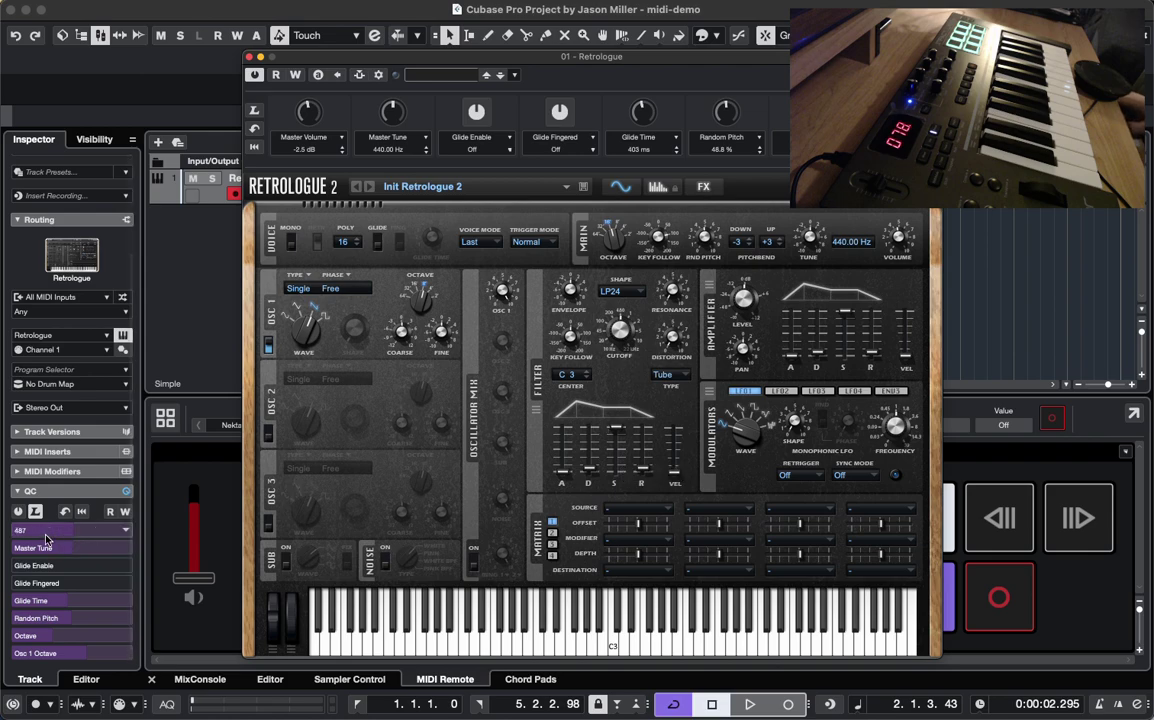
Assign Retrologue's Filter Resonance to the second Quick Control slot, leave Learn mode and switch the track's Quick Controls on
{"action": "left_click", "coordinate": [48, 553]}
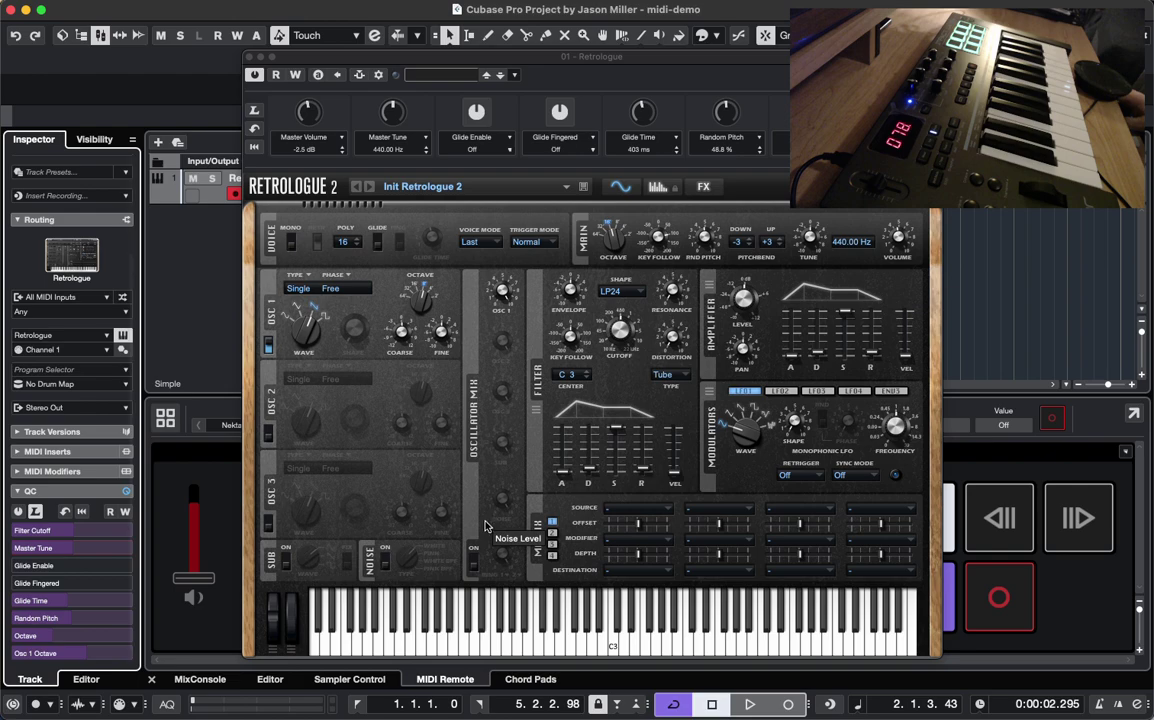
{"action": "mouse_move", "coordinate": [502, 512]}
{"action": "mouse_move", "coordinate": [8, 557]}
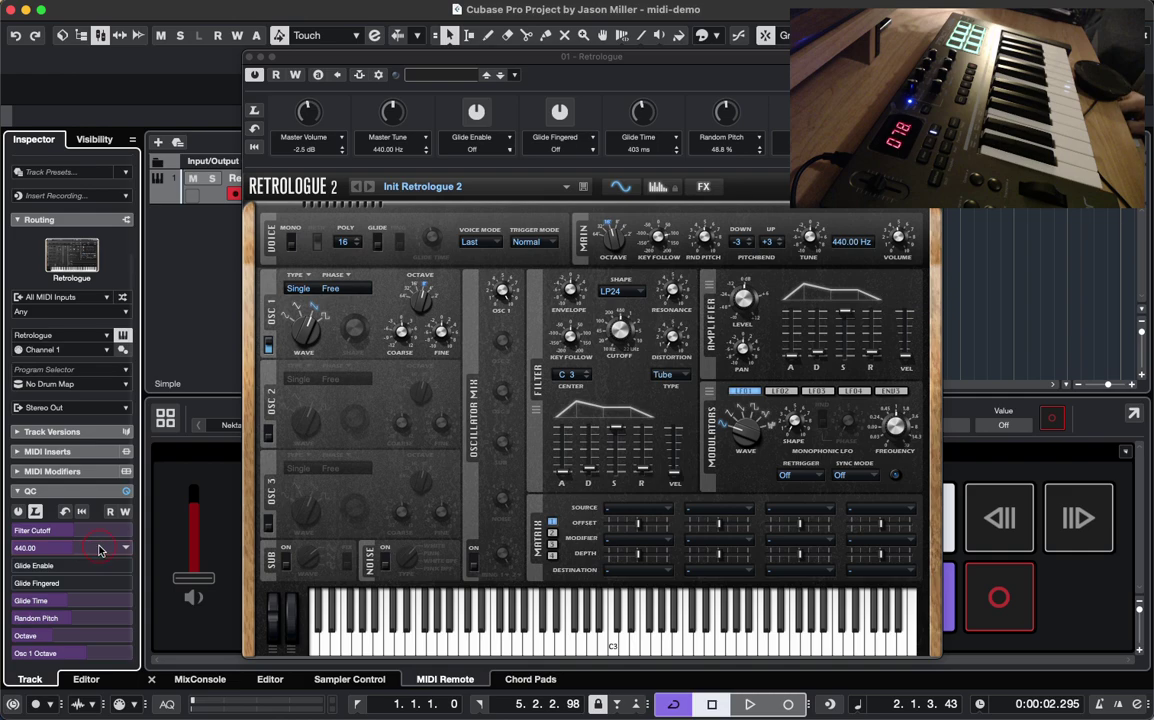
{"action": "mouse_move", "coordinate": [673, 297]}
{"action": "left_click_drag", "start_coordinate": [673, 297], "coordinate": [663, 228]}
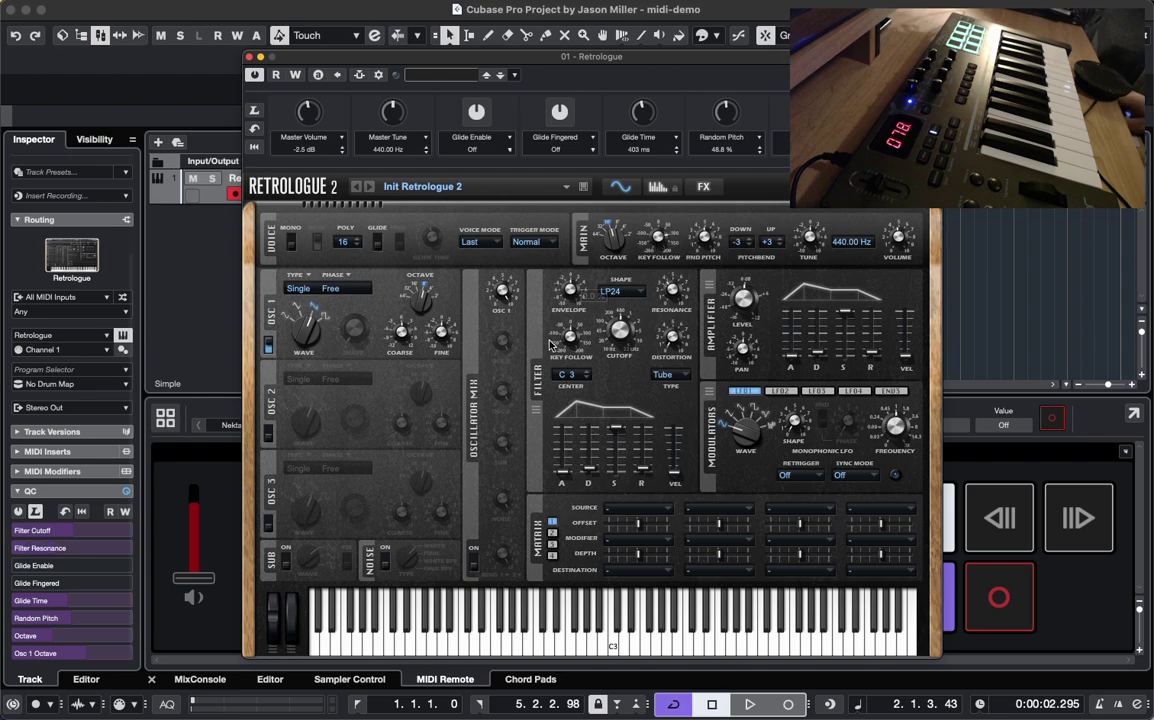
{"action": "left_click", "coordinate": [36, 513]}
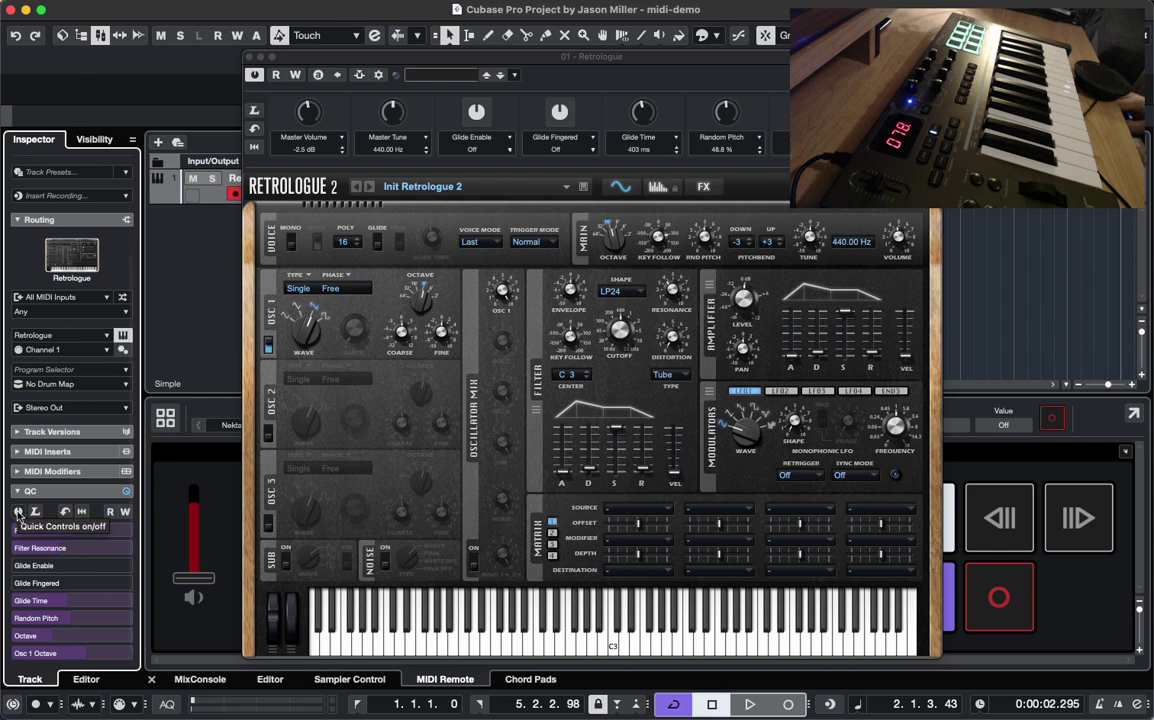
{"action": "left_click", "coordinate": [18, 513]}
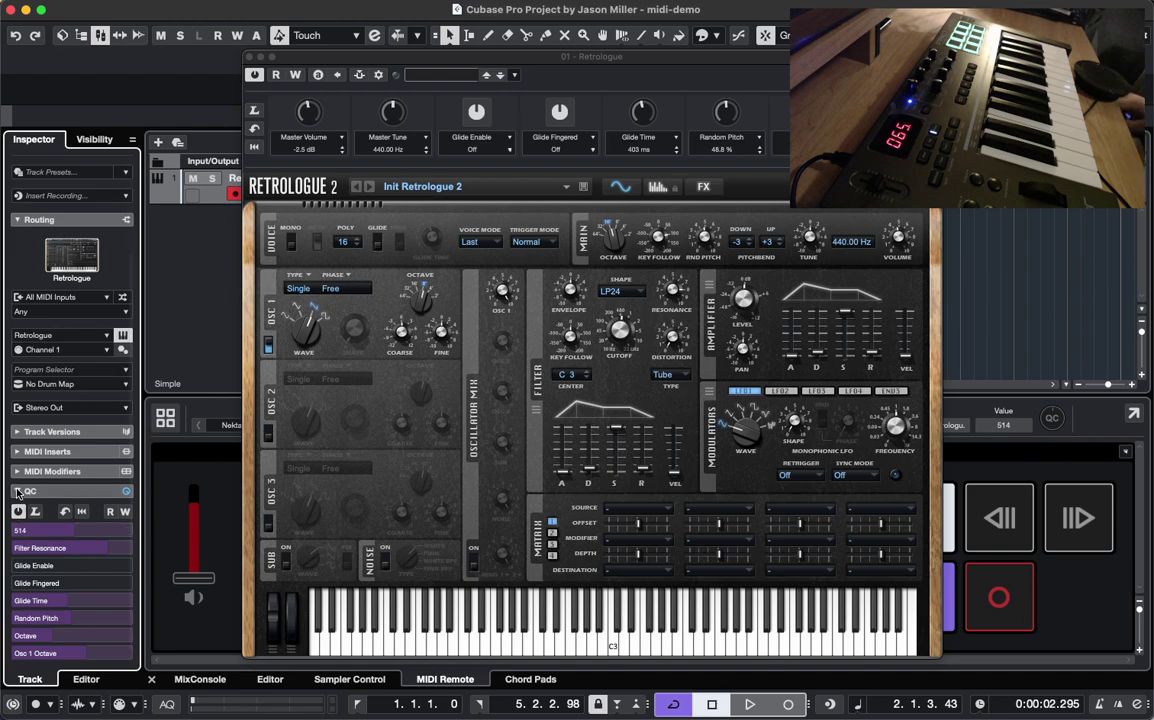
Hide the Quick Controls strip in the Retrologue instrument window and close the instrument, keeping the track's QC section expanded
{"action": "left_click", "coordinate": [17, 491]}
{"action": "left_click_drag", "start_coordinate": [393, 61], "coordinate": [447, 234]}
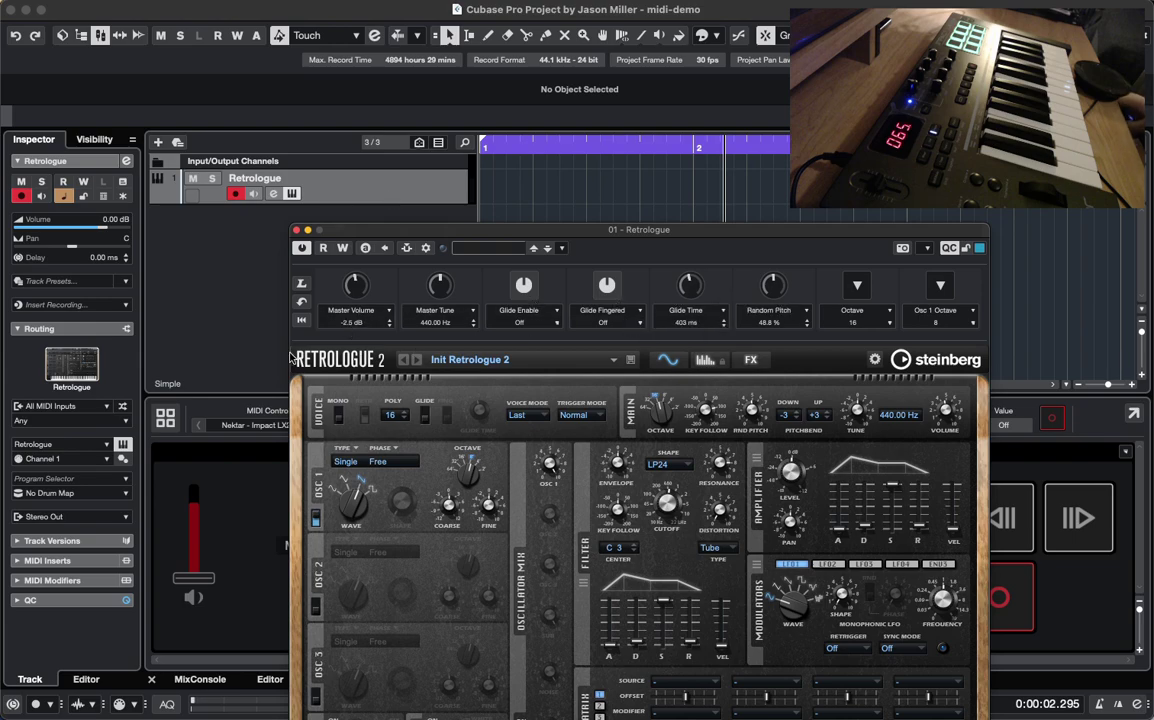
{"action": "left_click", "coordinate": [16, 600]}
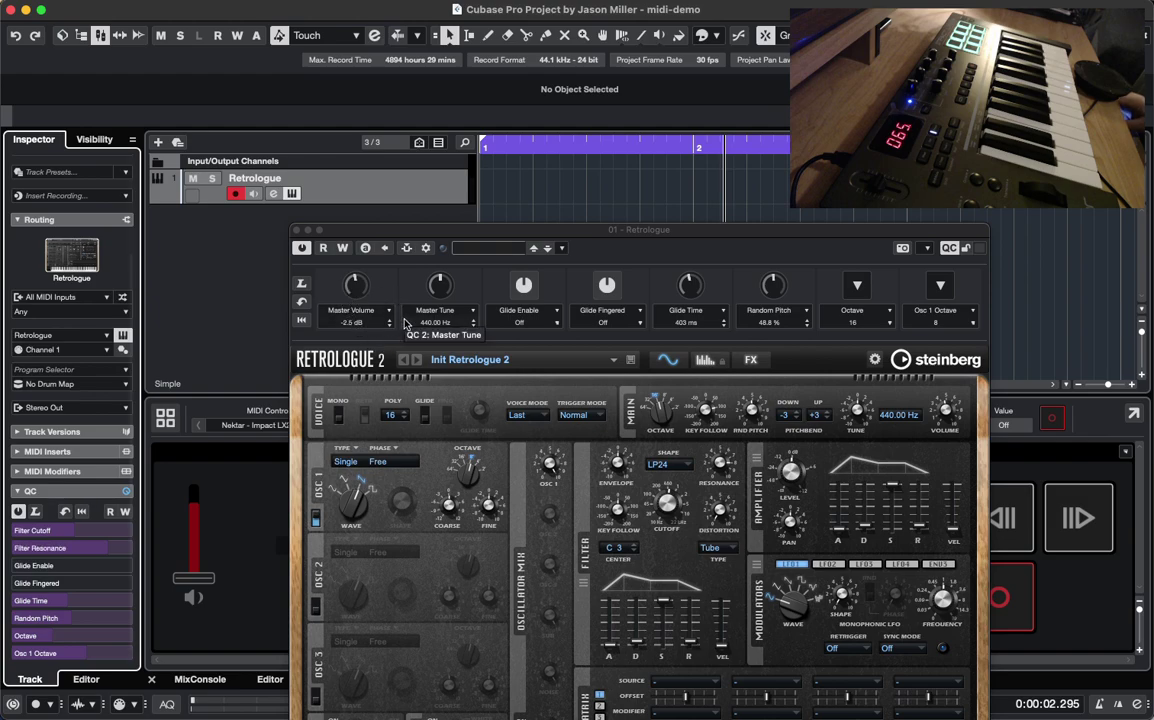
{"action": "left_click_drag", "start_coordinate": [542, 232], "coordinate": [560, 120]}
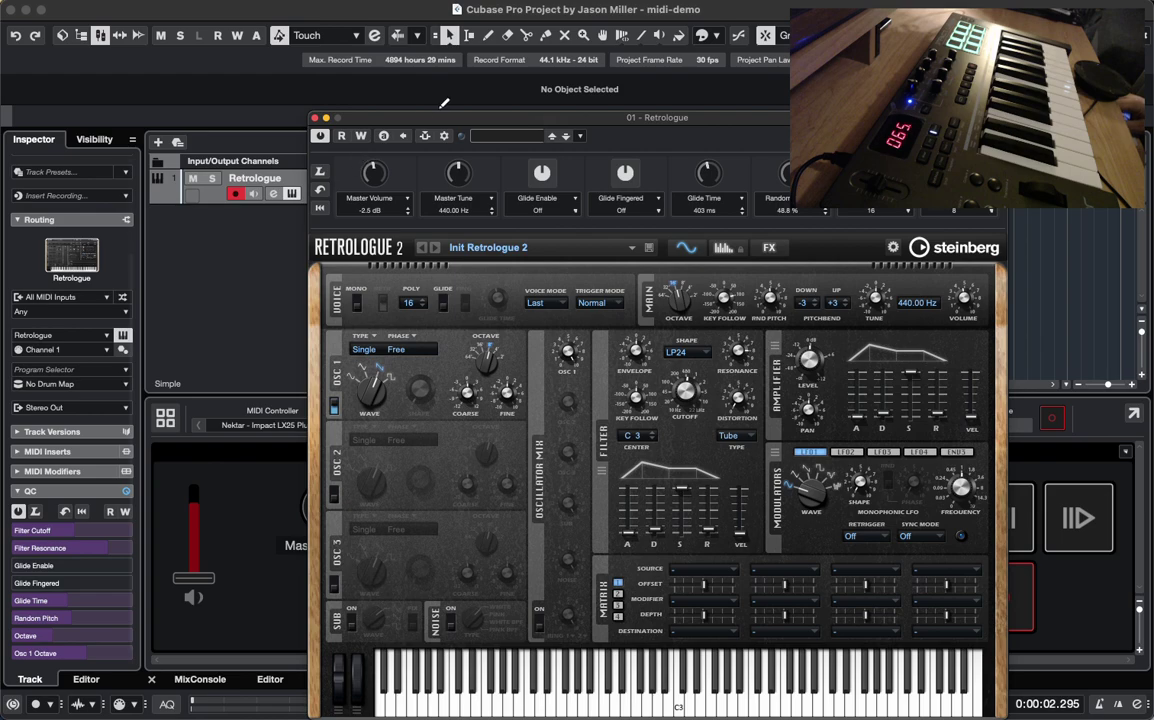
{"action": "left_click_drag", "start_coordinate": [443, 119], "coordinate": [221, 128]}
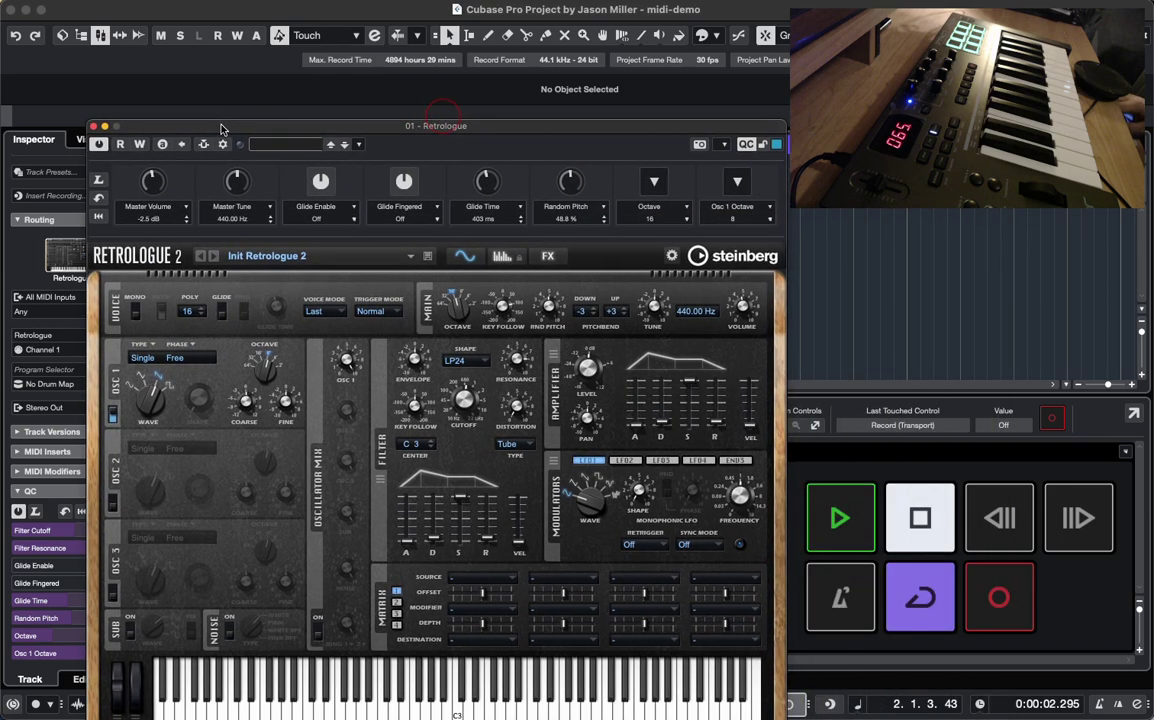
{"action": "left_click", "coordinate": [748, 144]}
{"action": "left_click_drag", "start_coordinate": [176, 133], "coordinate": [455, 135]}
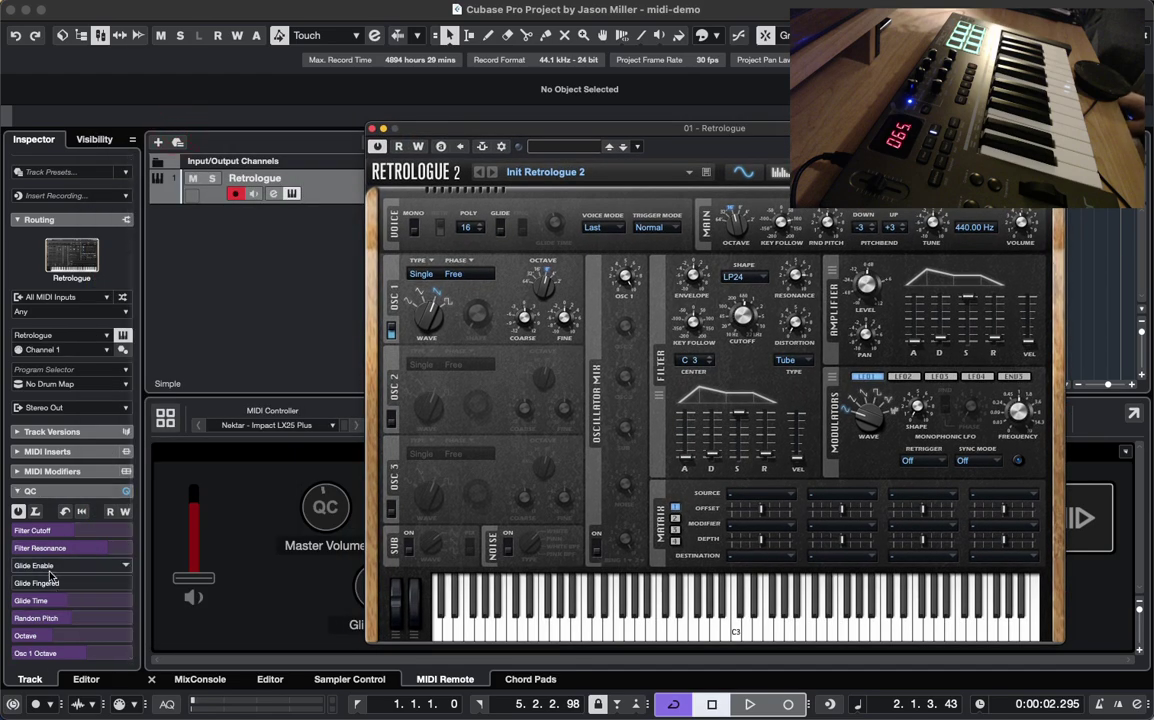
{"action": "left_click", "coordinate": [371, 129]}
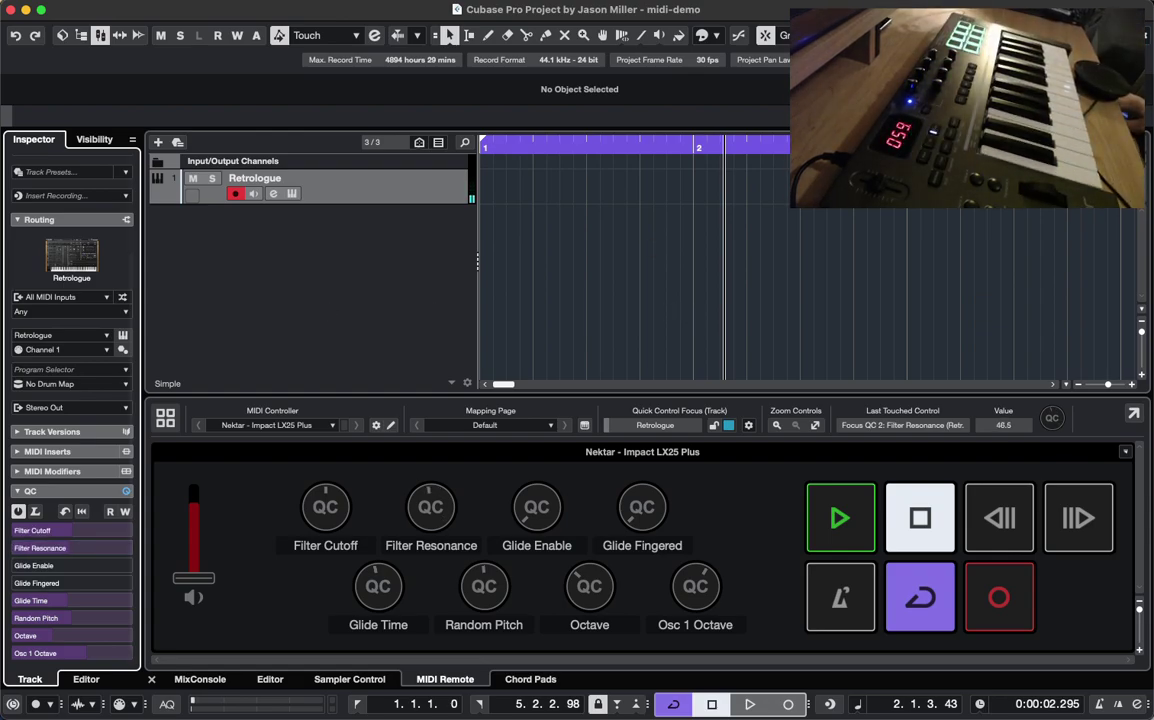
Start adding an instrument track and choose Korg's MS-20 as its instrument
{"action": "left_click", "coordinate": [165, 1]}
{"action": "mouse_move", "coordinate": [172, 9]}
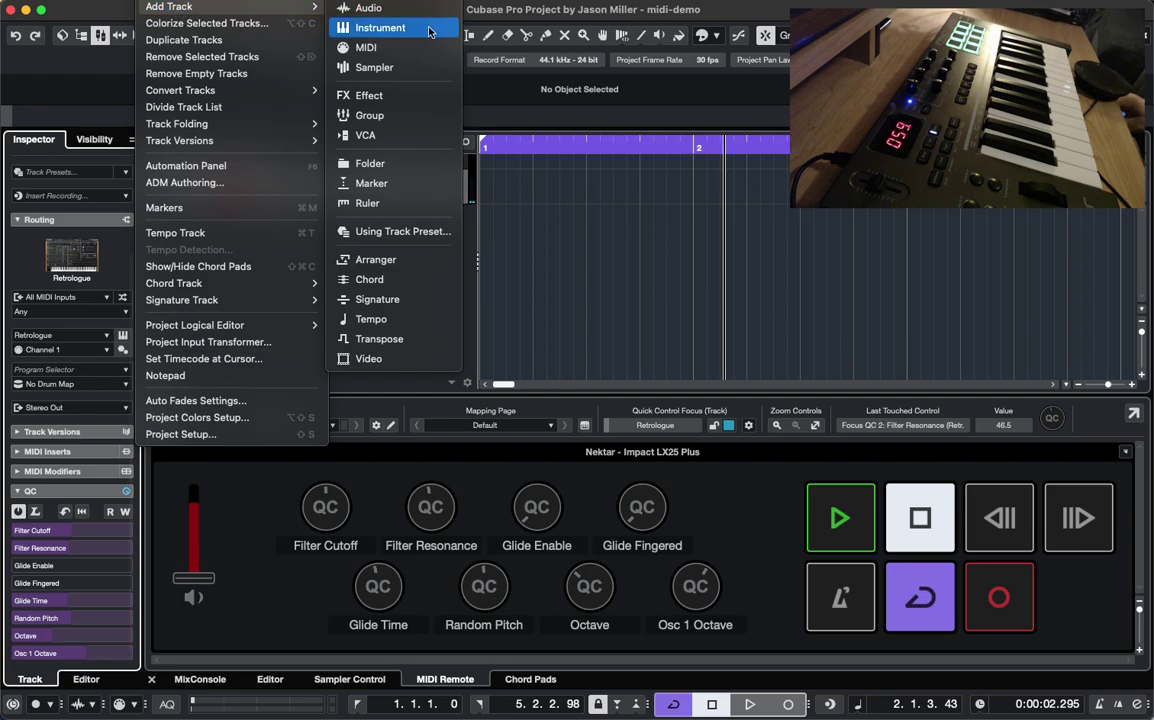
{"action": "left_click", "coordinate": [378, 27]}
{"action": "left_click", "coordinate": [730, 251]}
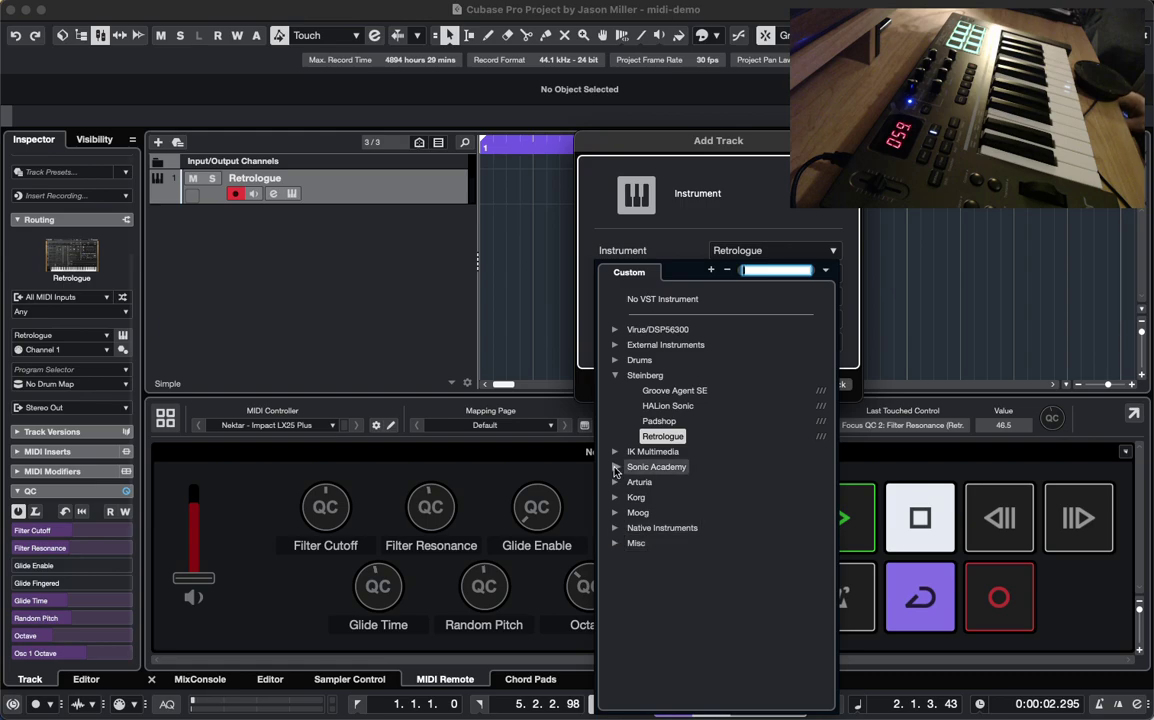
{"action": "left_click", "coordinate": [615, 498]}
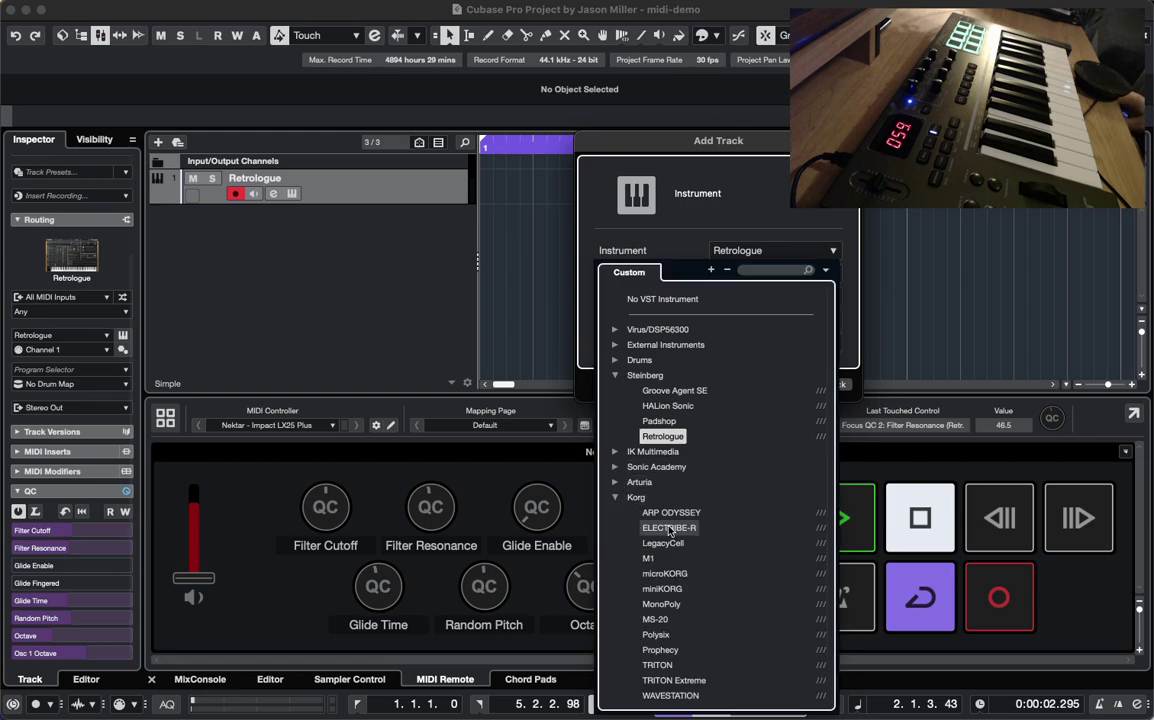
{"action": "scroll", "coordinate": [690, 550], "scroll_direction": "down", "scroll_amount": 2}
{"action": "left_click", "coordinate": [665, 570]}
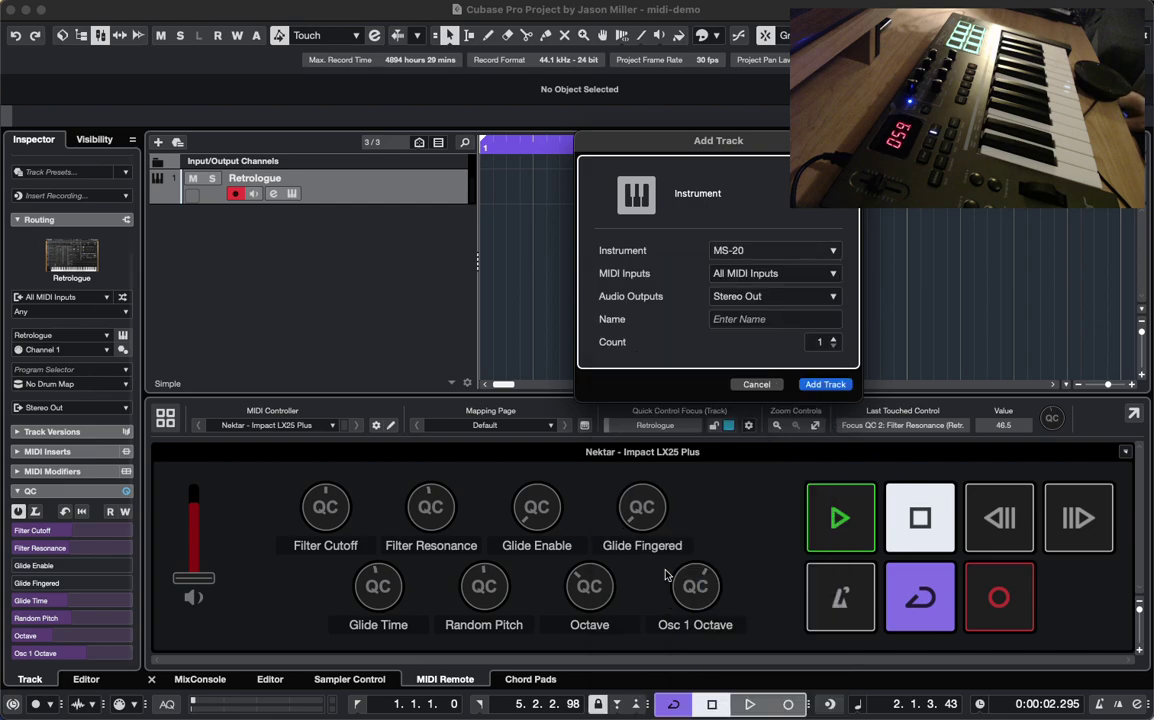
Name the new track MS-20, add it, and move its instrument window so the whole synth panel fits beside the Inspector
{"action": "left_click", "coordinate": [770, 319]}
{"action": "type", "text": "MS-20"}
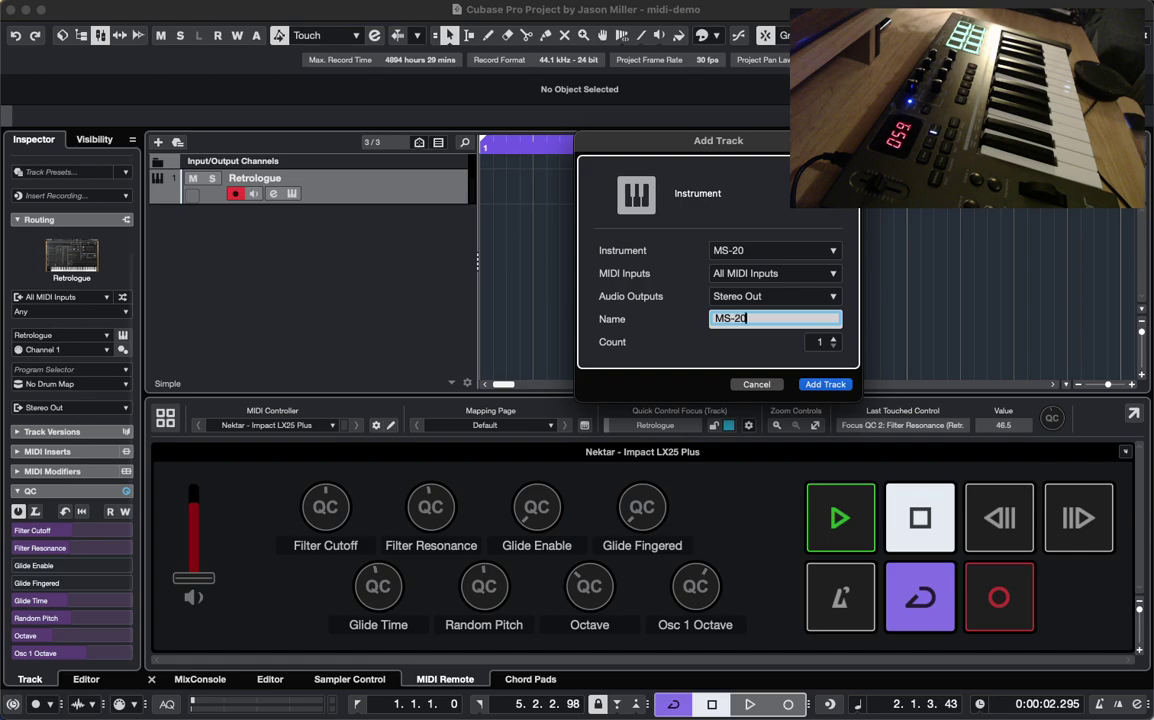
{"action": "left_click", "coordinate": [818, 386]}
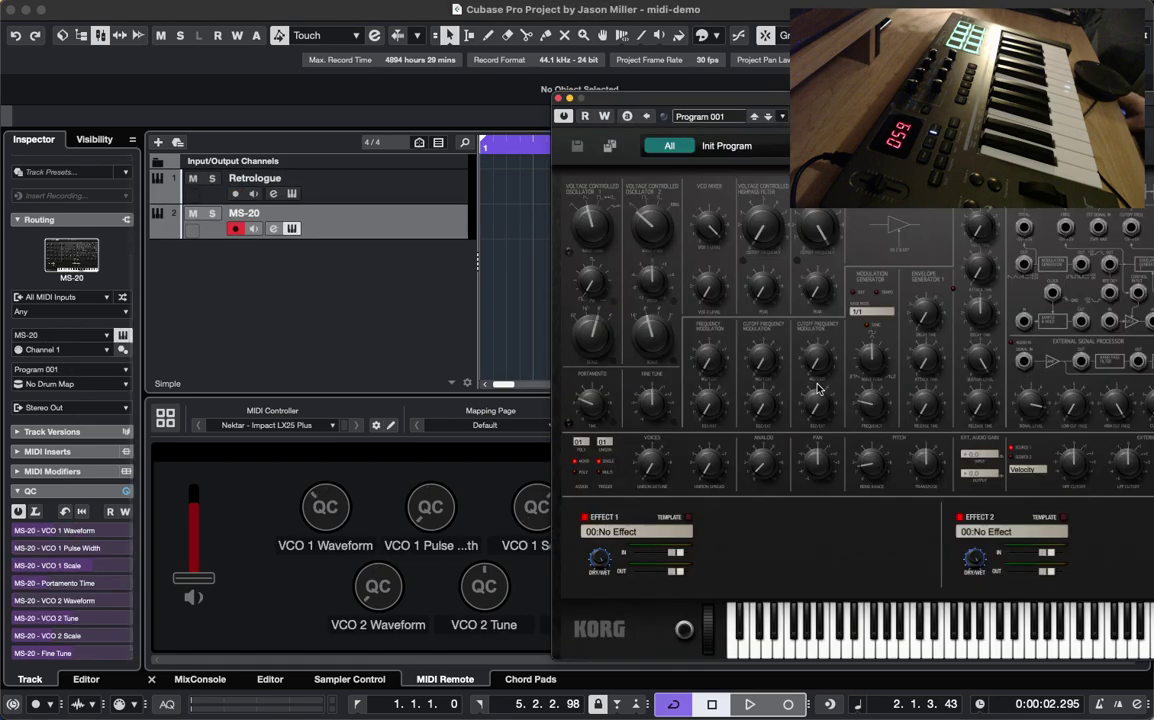
{"action": "left_click_drag", "start_coordinate": [688, 101], "coordinate": [284, 68]}
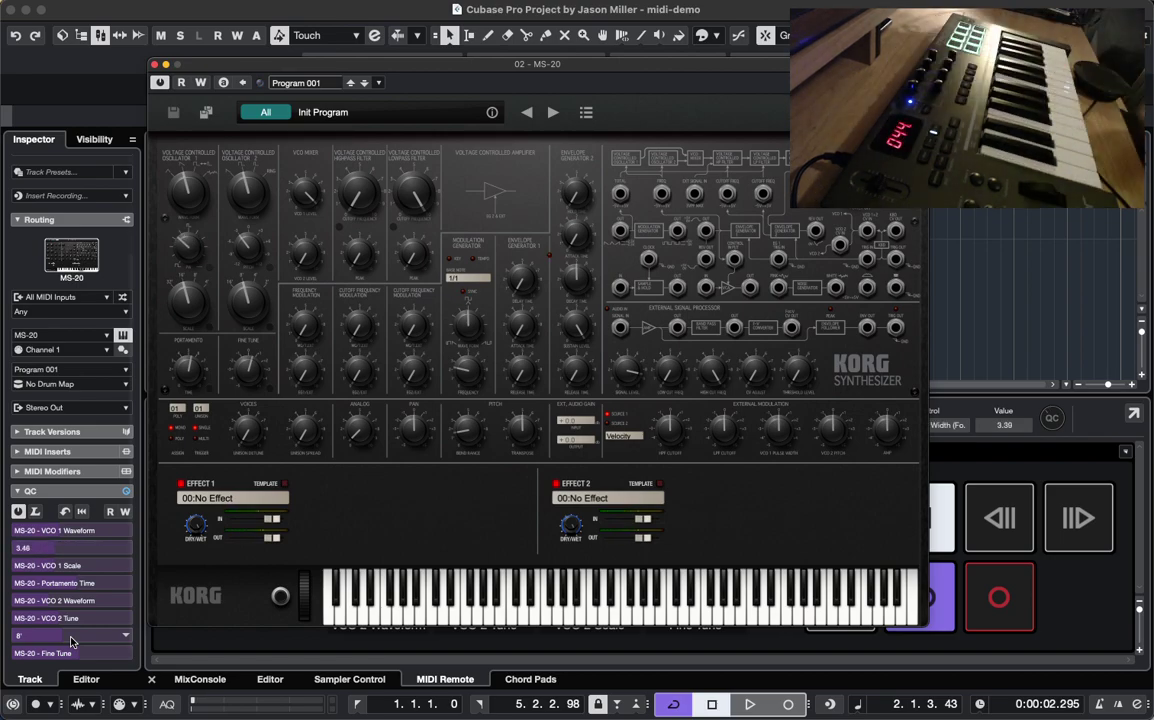
Turn on Learn mode for the MS-20 track's Quick Controls and assign the synth's LPF Cutoff to the eighth slot
{"action": "left_click", "coordinate": [35, 512]}
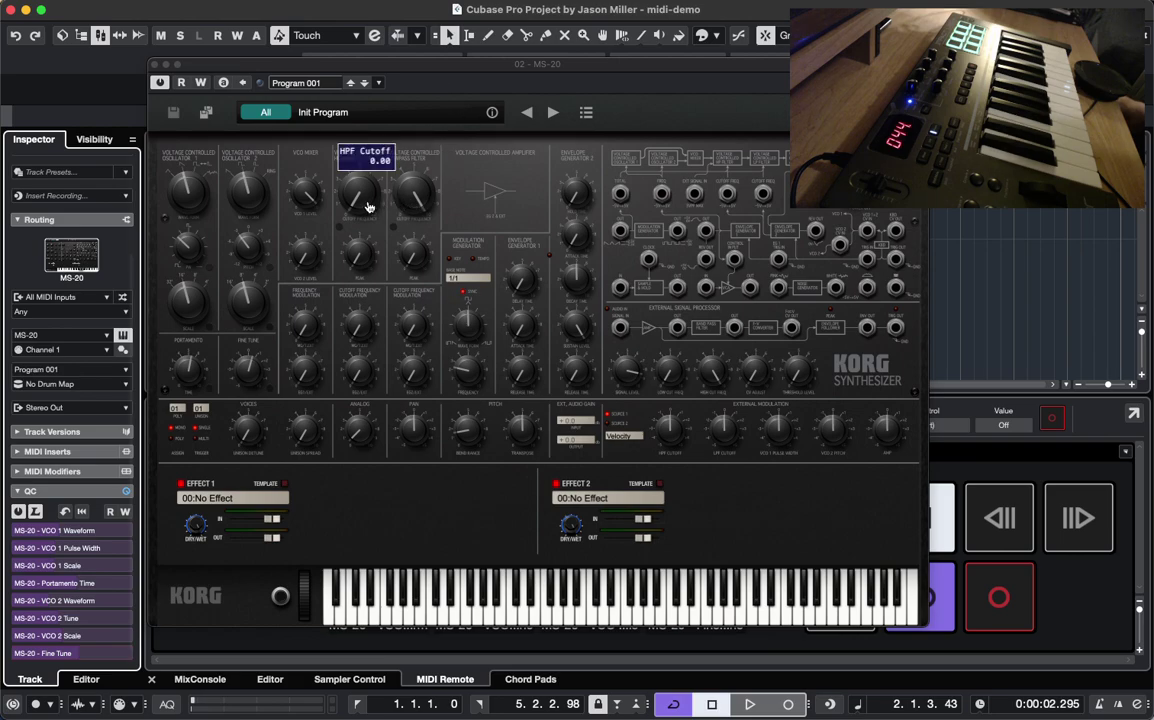
{"action": "left_click", "coordinate": [418, 199]}
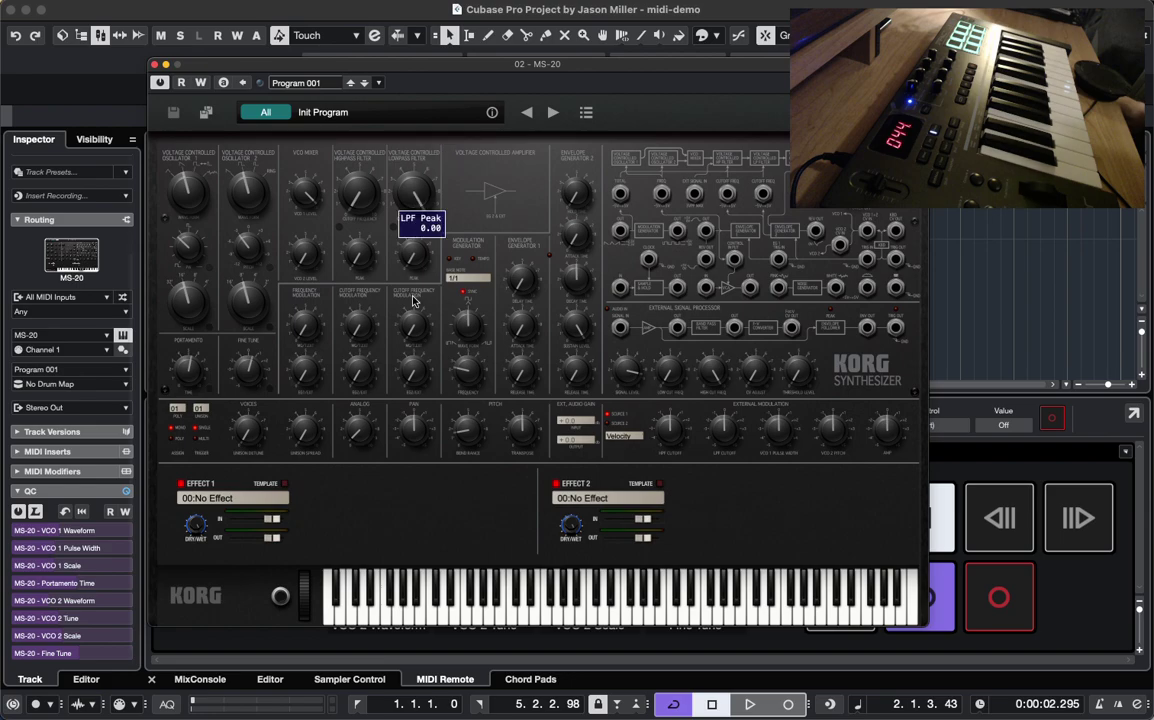
{"action": "mouse_move", "coordinate": [414, 192]}
{"action": "left_mouse_down"}
{"action": "mouse_move", "coordinate": [420, 241]}
{"action": "mouse_move", "coordinate": [421, 208]}
{"action": "left_mouse_up"}
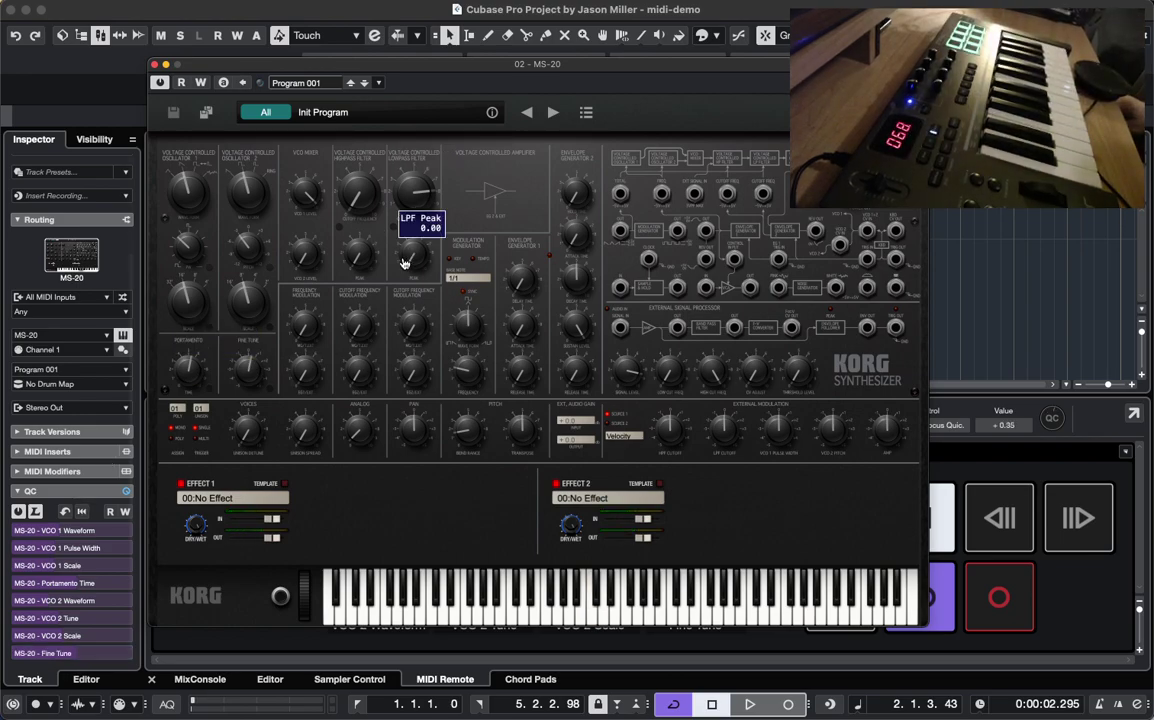
{"action": "left_click", "coordinate": [63, 653]}
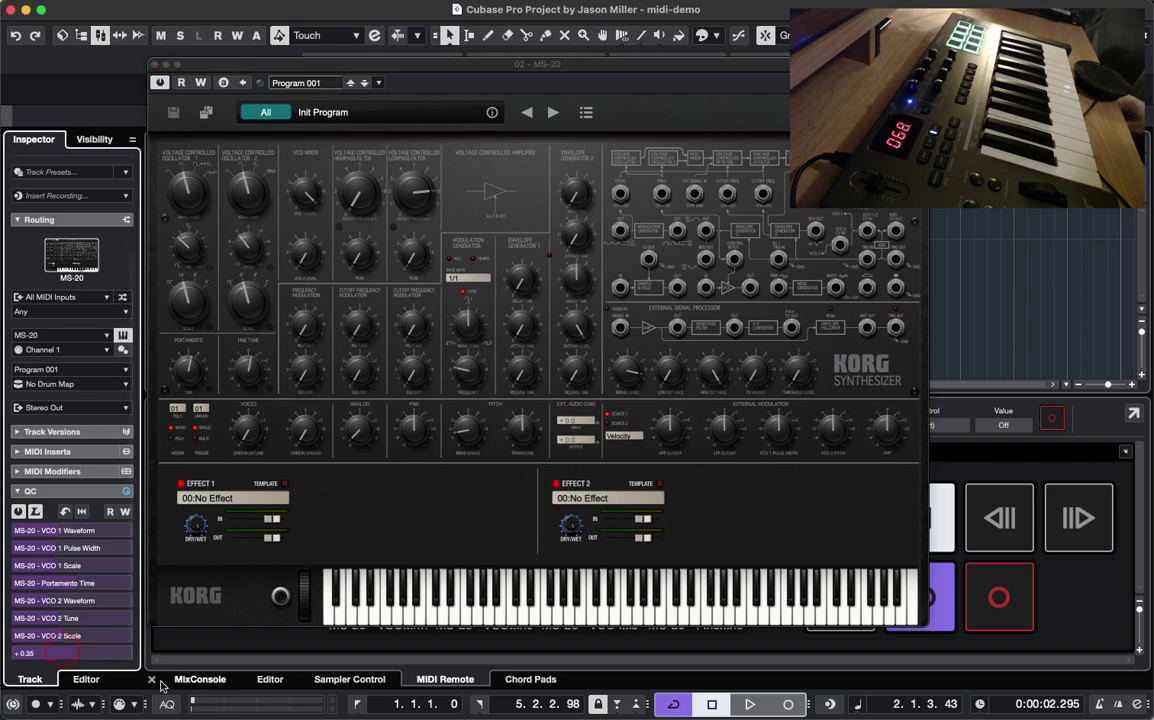
{"action": "left_click", "coordinate": [416, 199]}
{"action": "left_click_drag", "start_coordinate": [424, 191], "coordinate": [423, 204]}
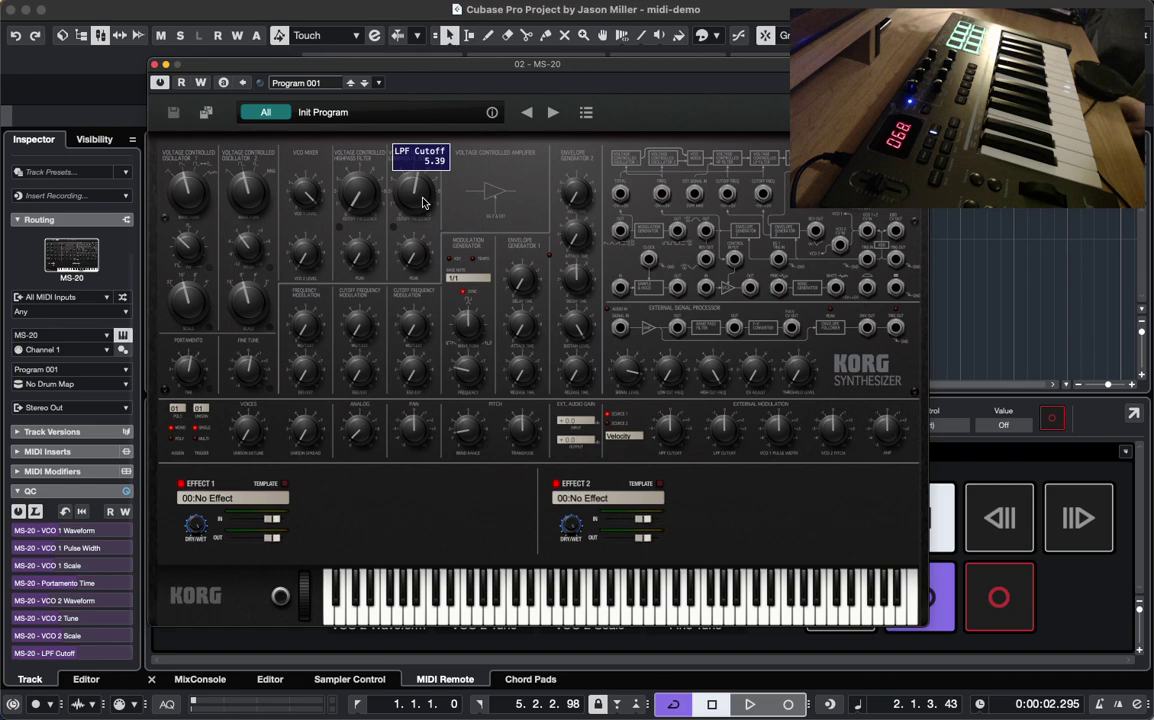
Leave Quick Controls Learn mode and close the MS-20 instrument window
{"action": "left_click", "coordinate": [37, 512]}
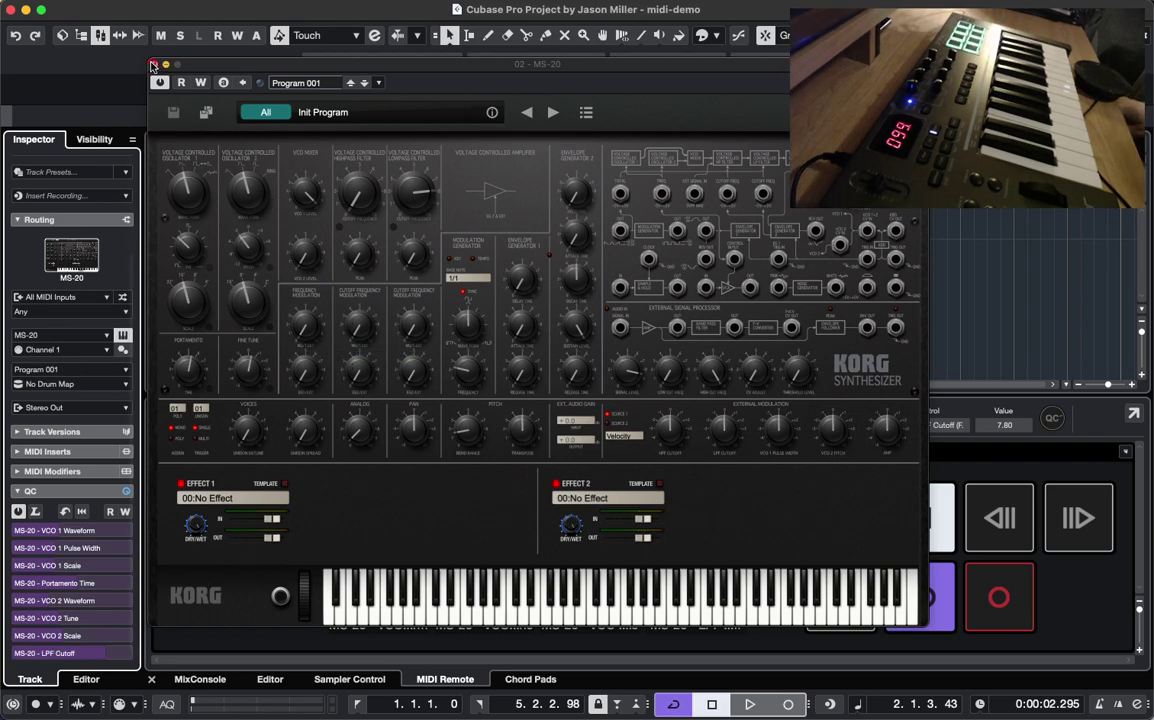
{"action": "left_click", "coordinate": [153, 66]}
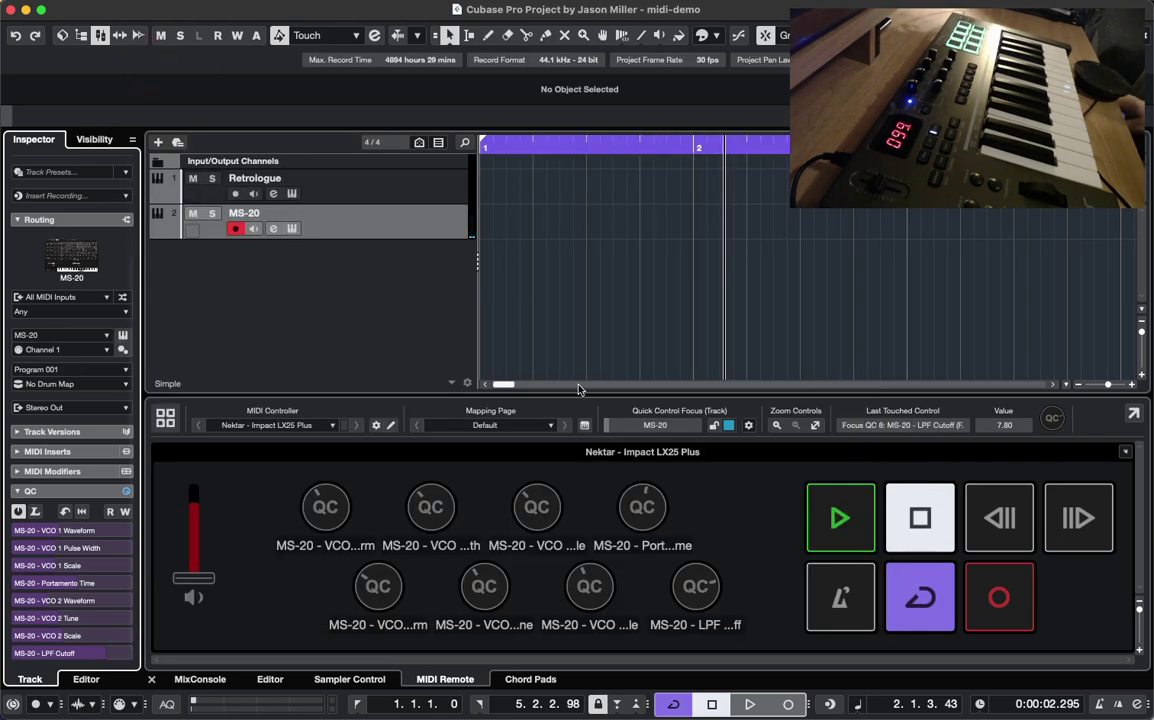